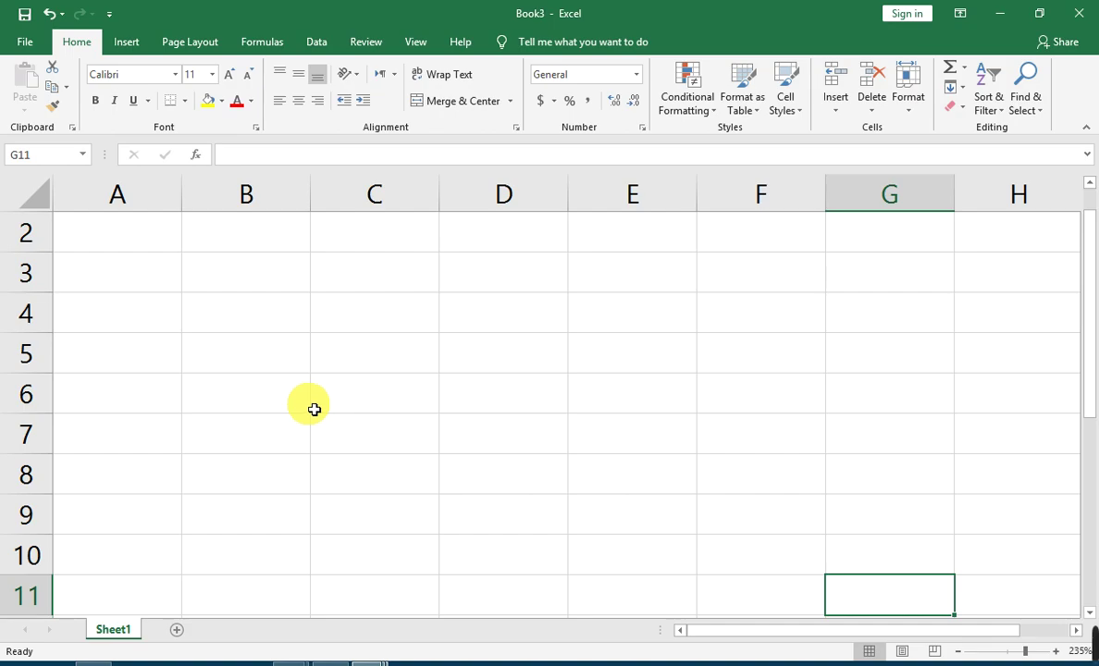
Step: Enter the subject headings Urdu, Eng and Phy in cells B1 to D1
scroll(362, 412, up, 1)
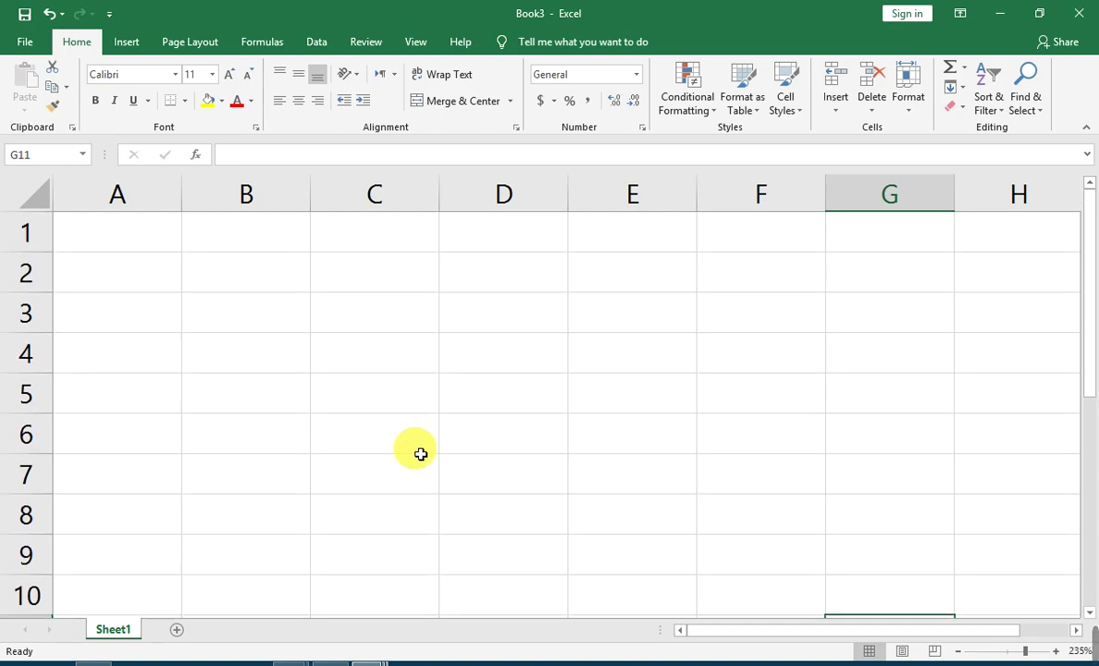
click(367, 357)
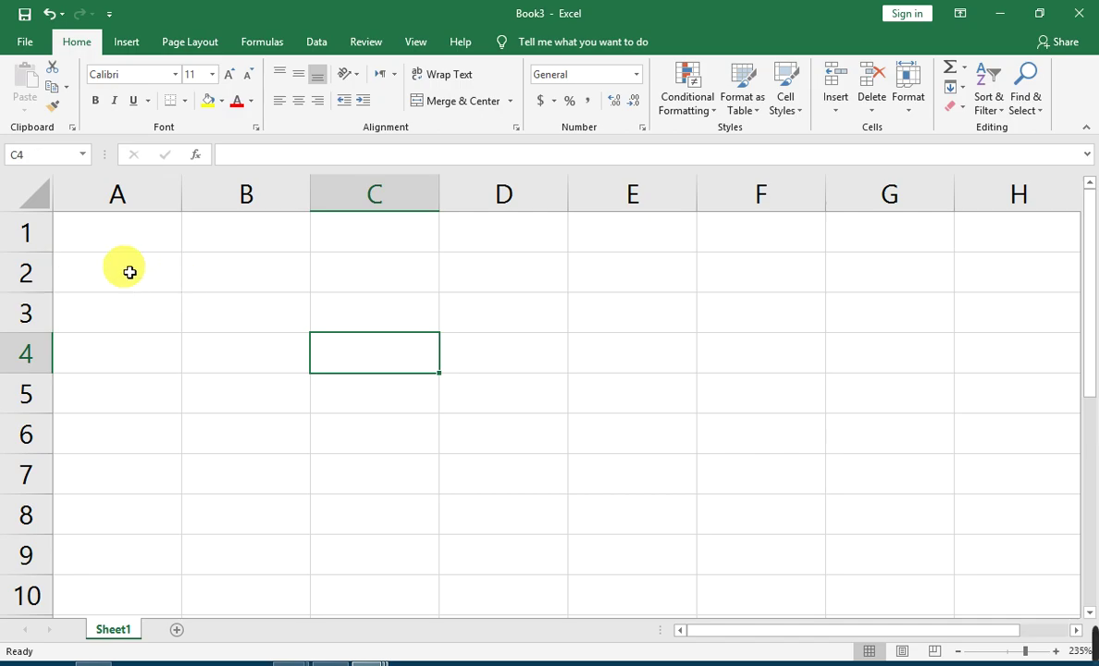
click(264, 239)
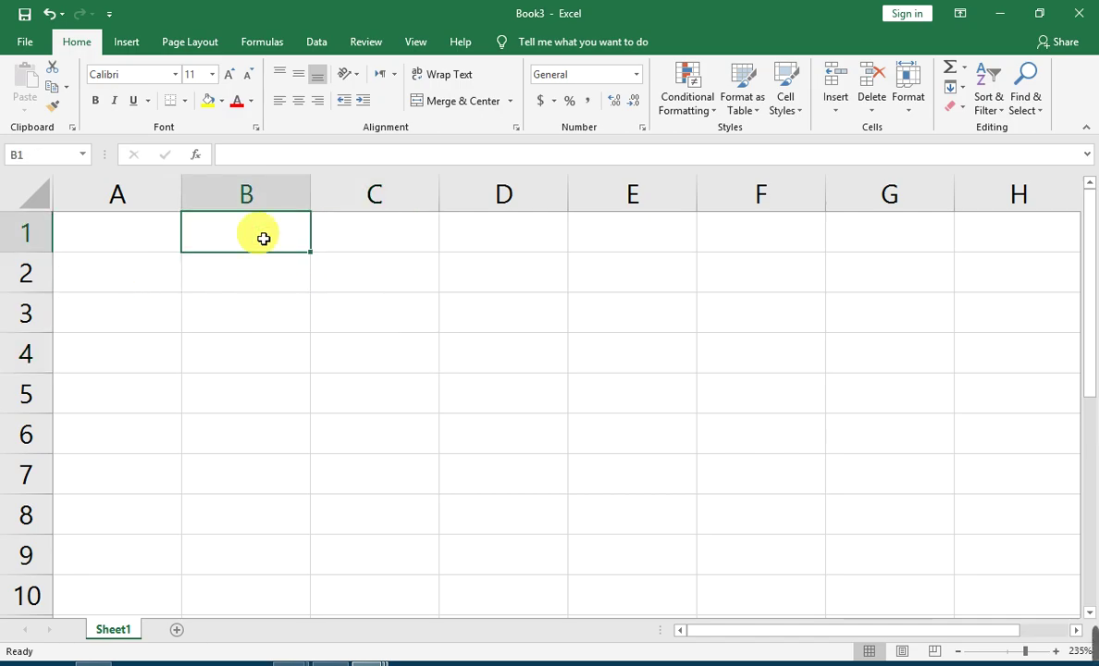
text(Urdu)
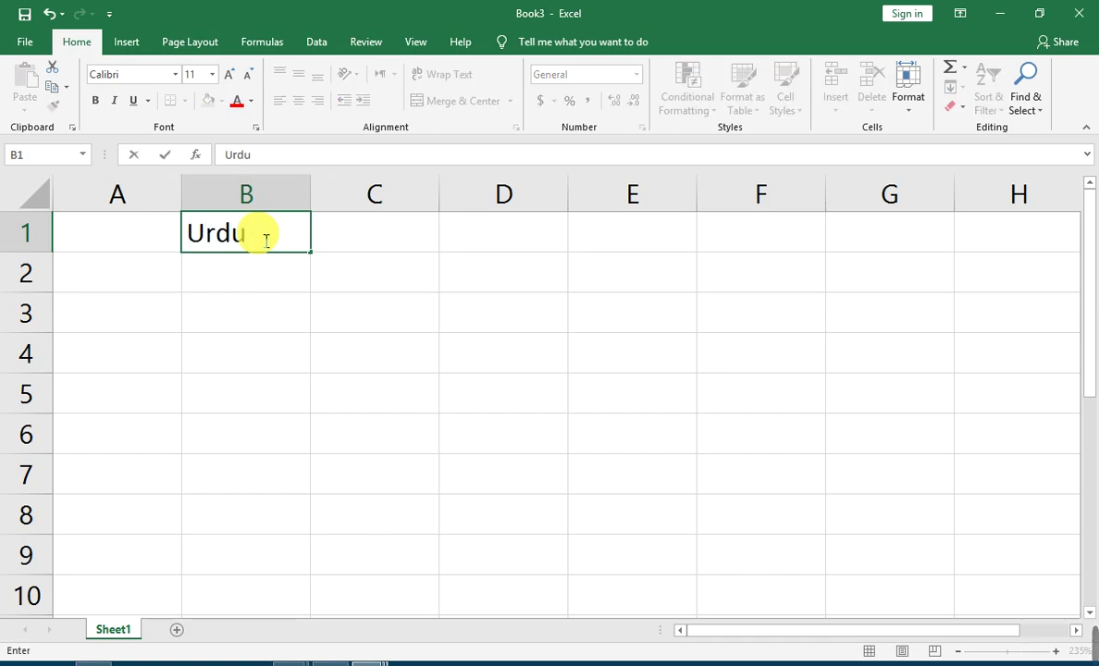
key(Tab)
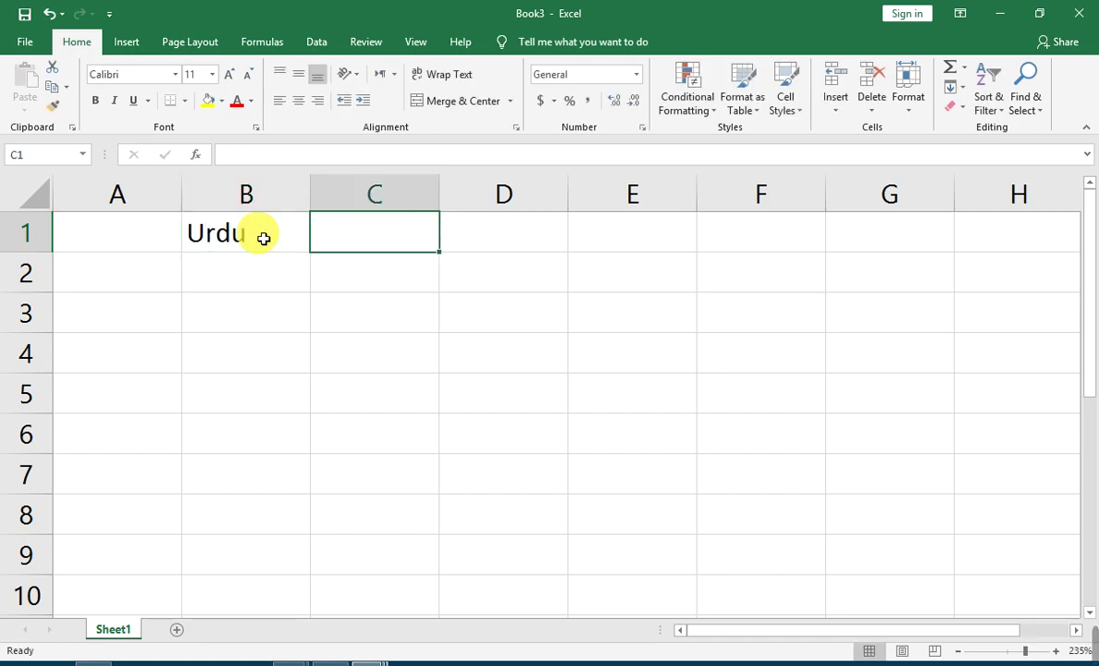
text(Eng)
key(Tab)
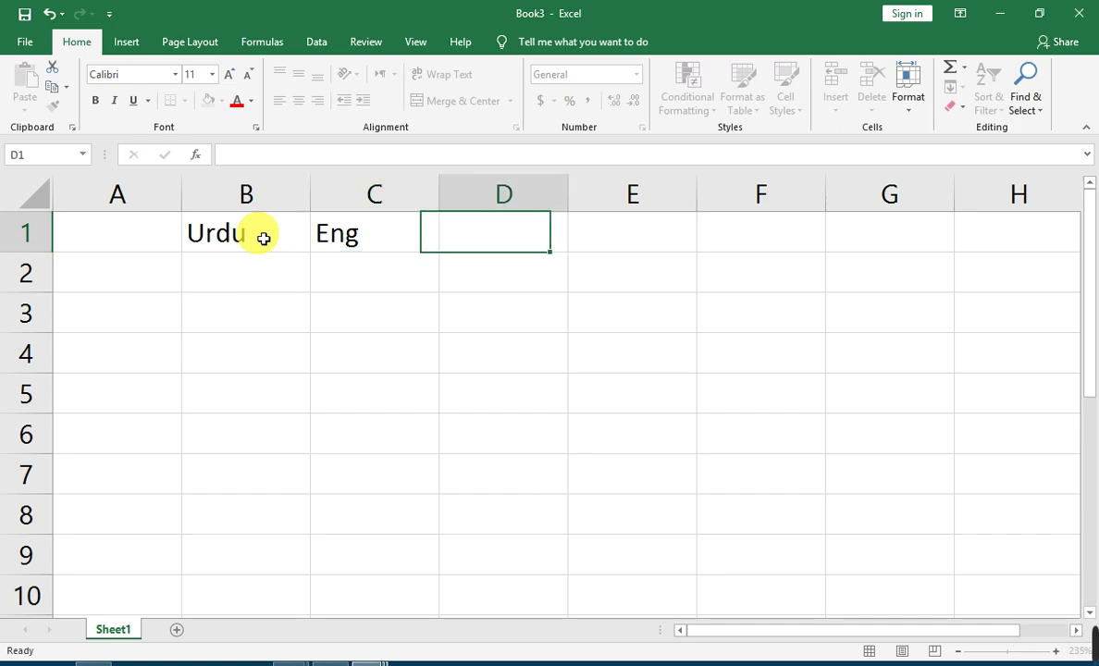
text(Phy)
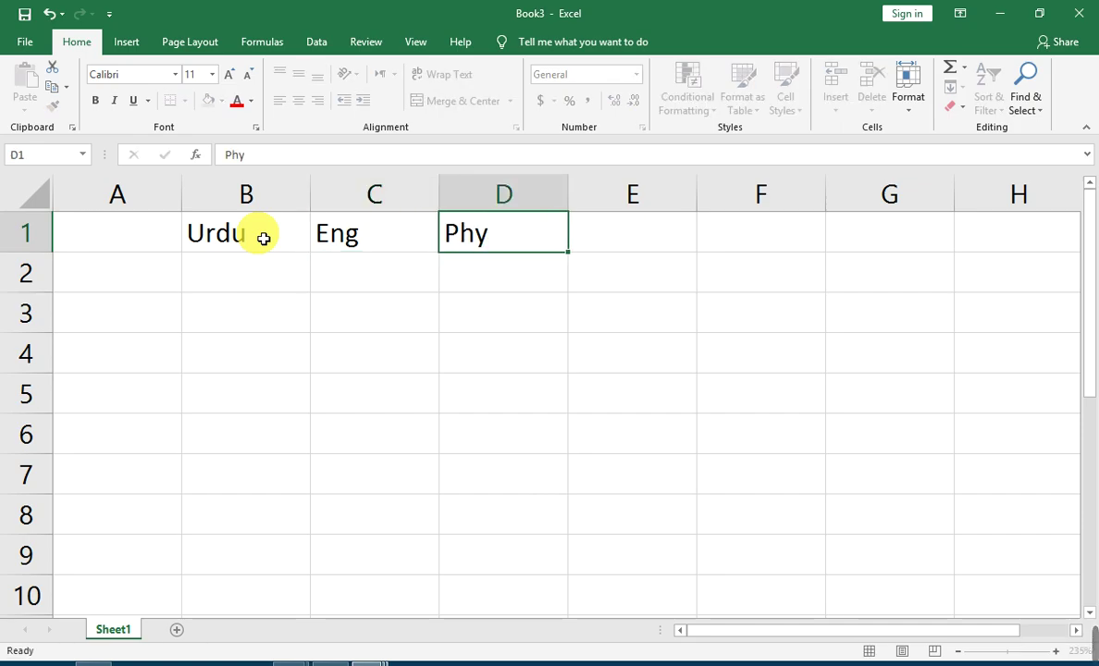
key(Tab)
Step: Enter the first student's name in cell A2
key(Down)
key(Home)
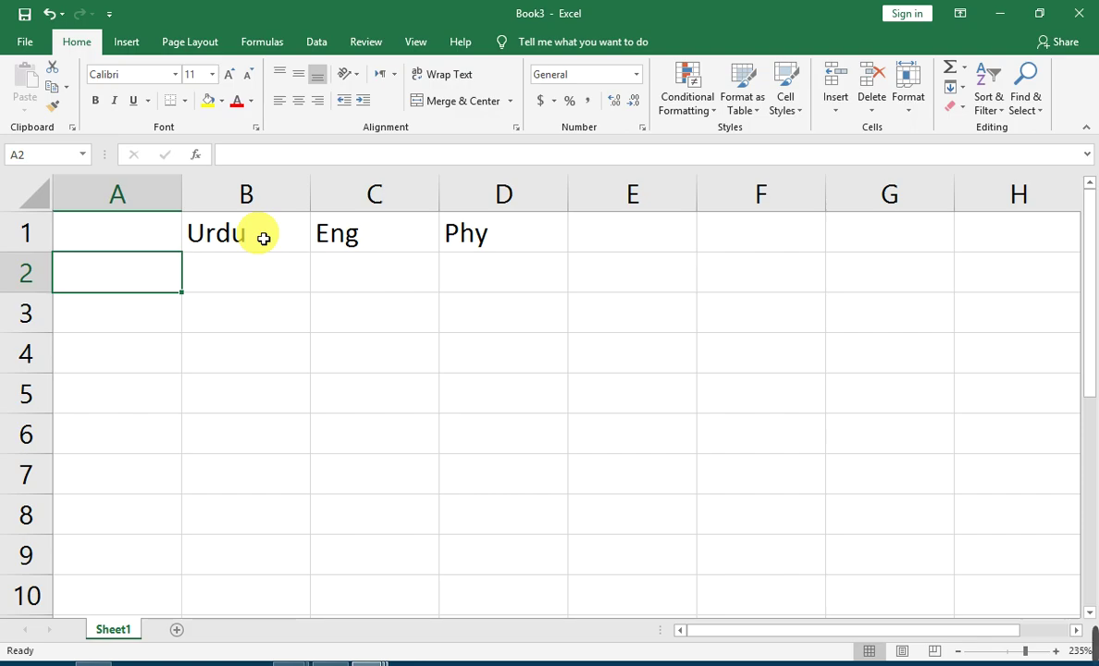
text(Ali)
key(Right)
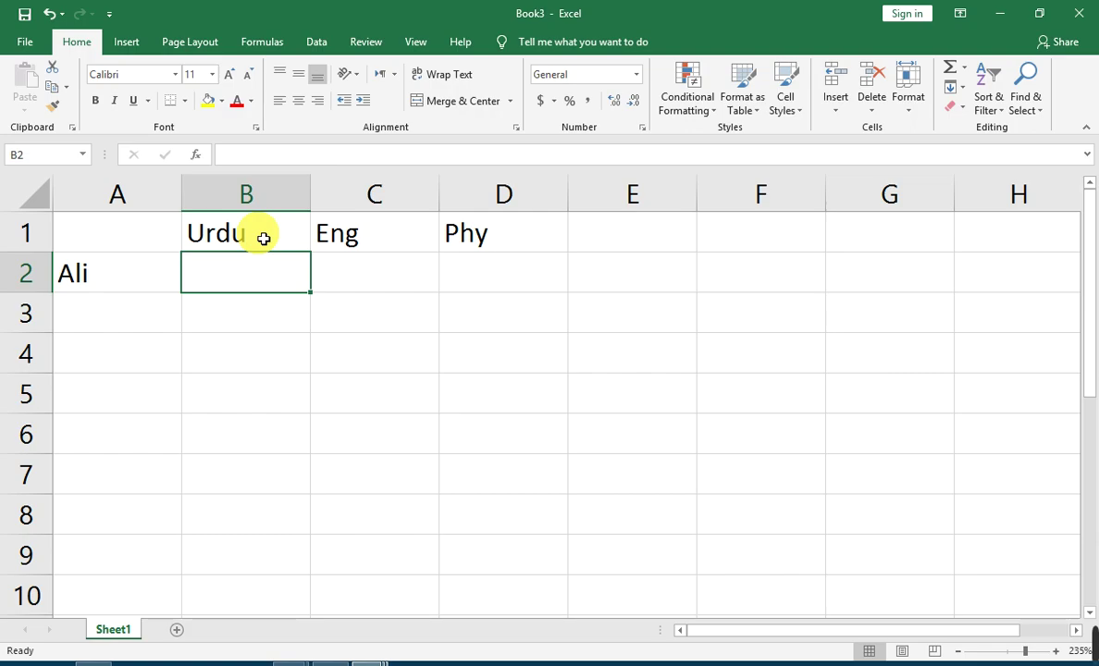
Step: Enter the heading Ob Marks in cell E1, after the Phy heading
key(Right)
key(Right)
key(Right)
key(Up)
text(Total)
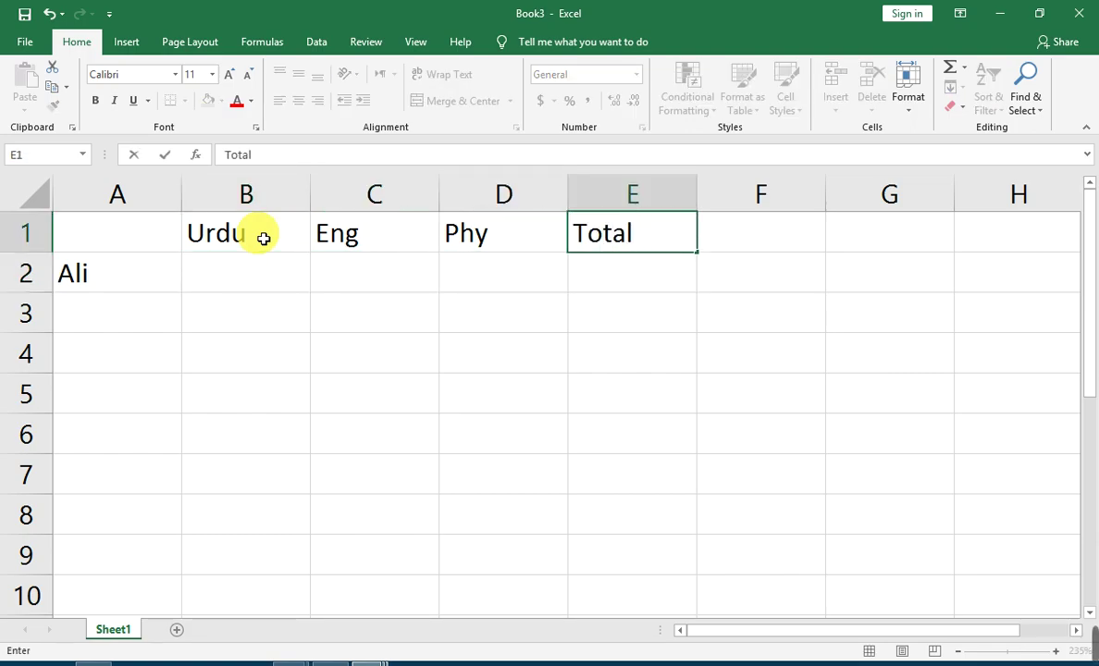
key(BackSpace)
key(BackSpace)
key(BackSpace)
key(BackSpace)
key(BackSpace)
key(BackSpace)
text(Ob)
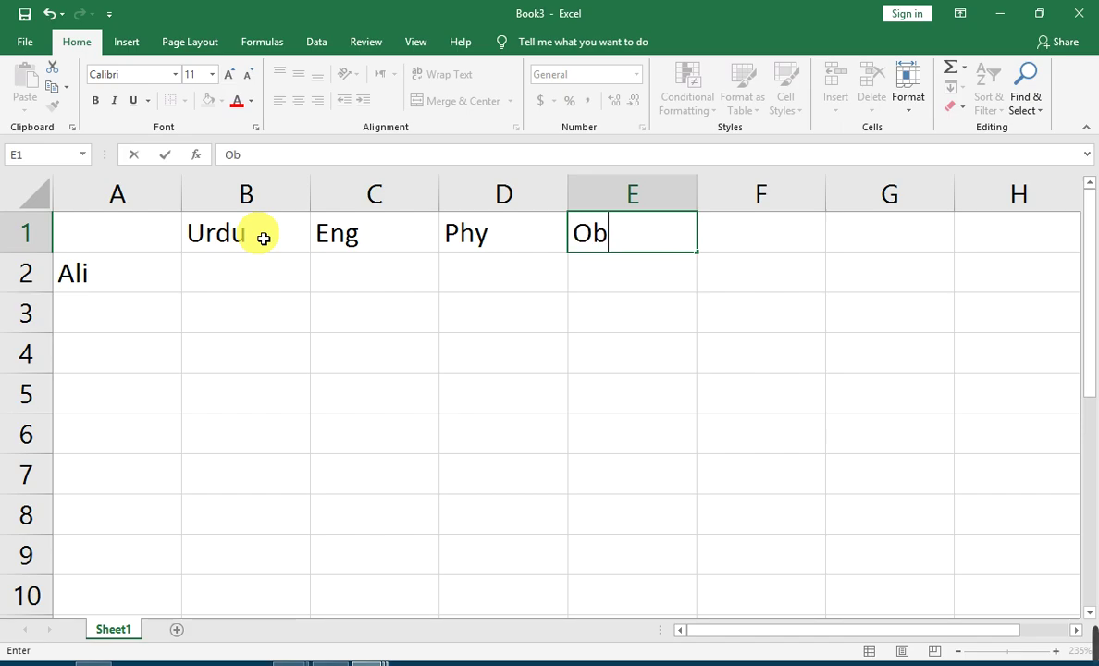
text( Marks)
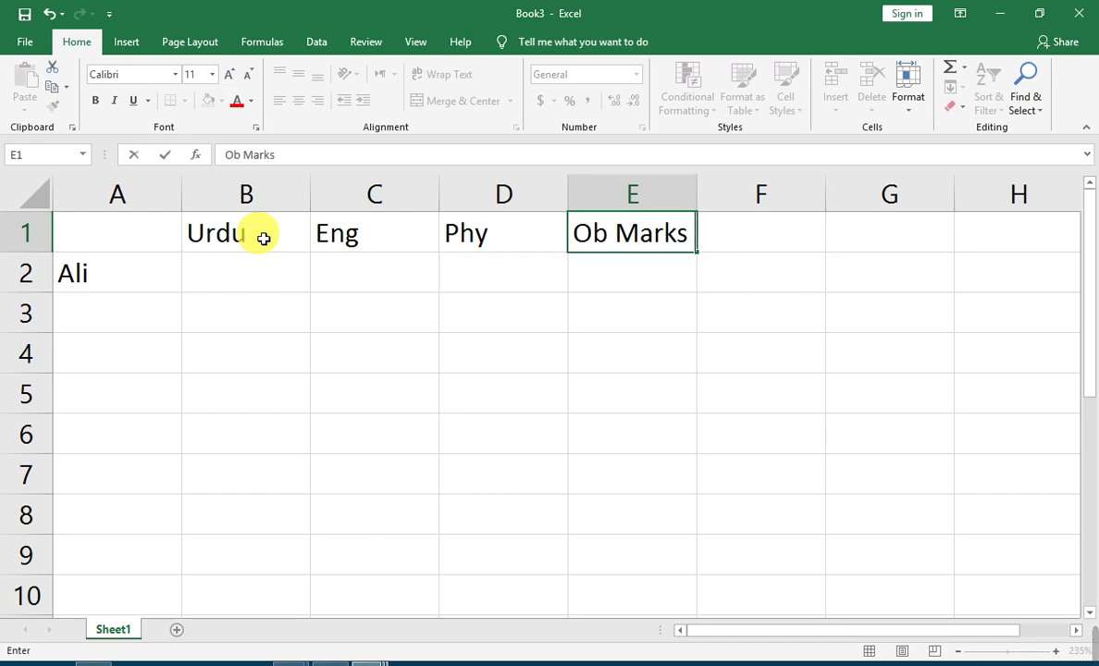
key(Return)
Step: Enter the first student's marks 56, 52 and 63 in cells B2 to D2
key(Left)
key(Left)
key(Left)
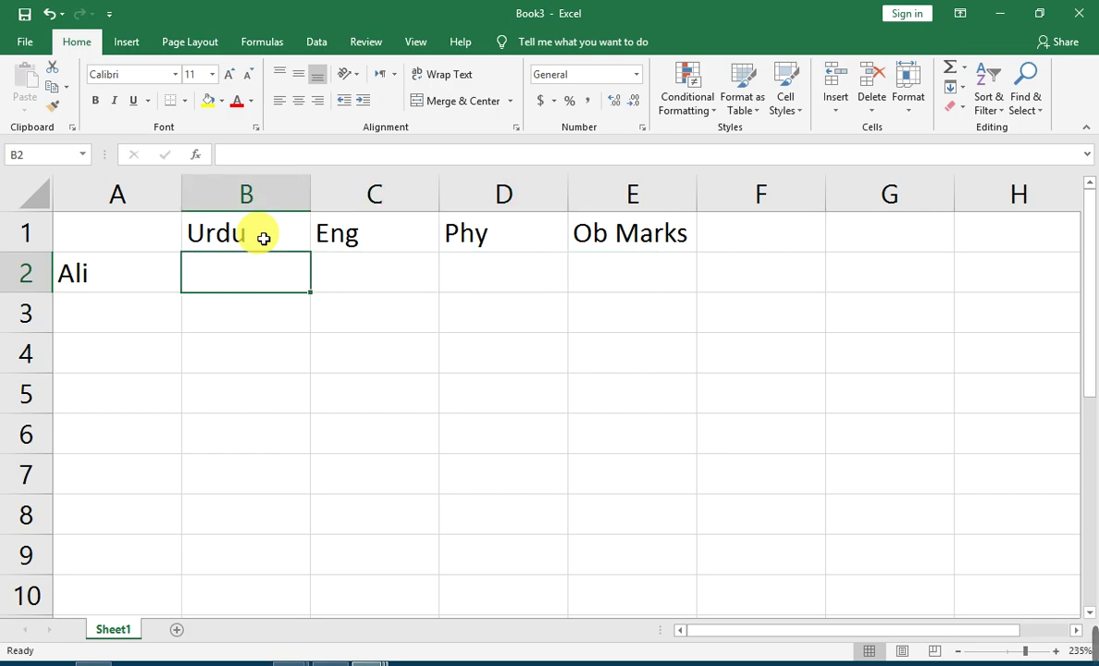
text(56)
key(Tab)
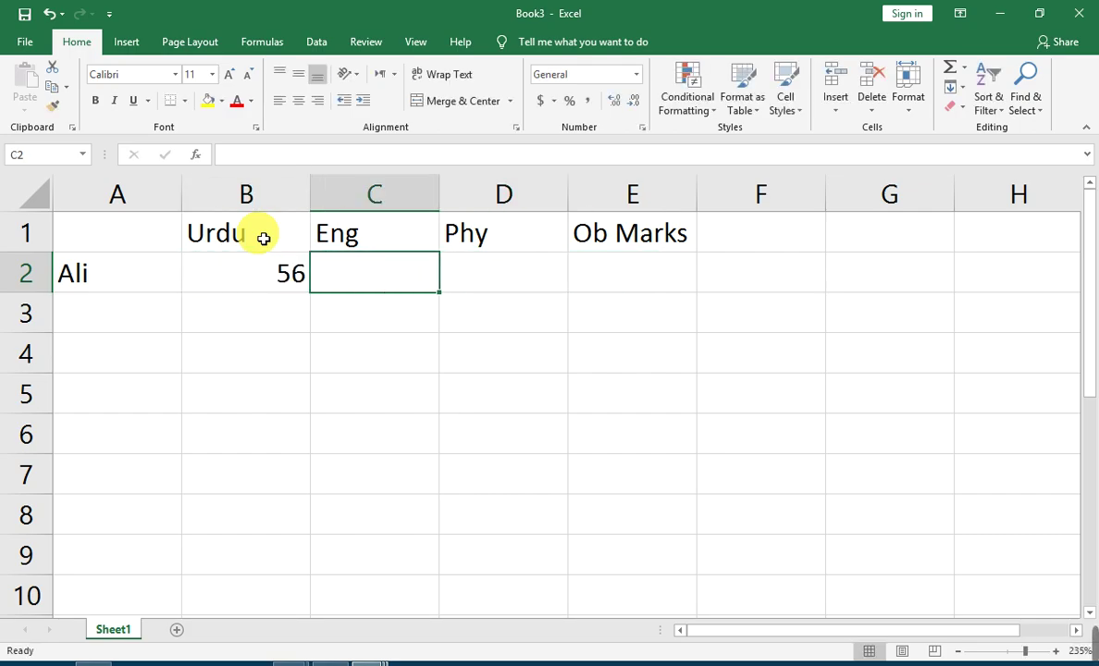
text(52)
key(Tab)
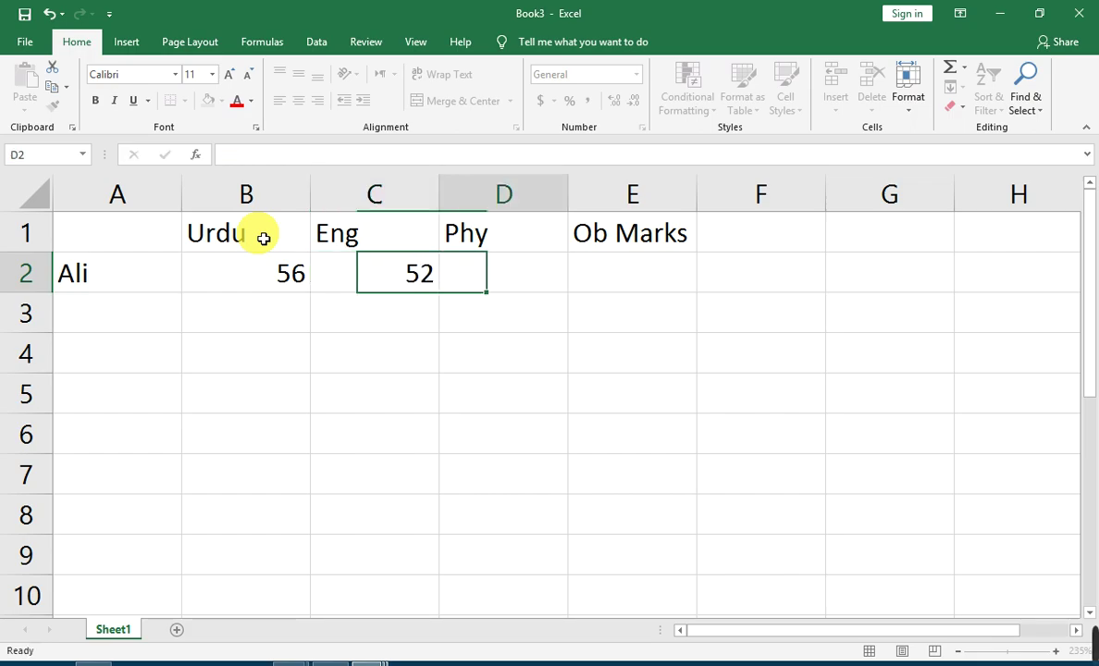
text(63)
key(Tab)
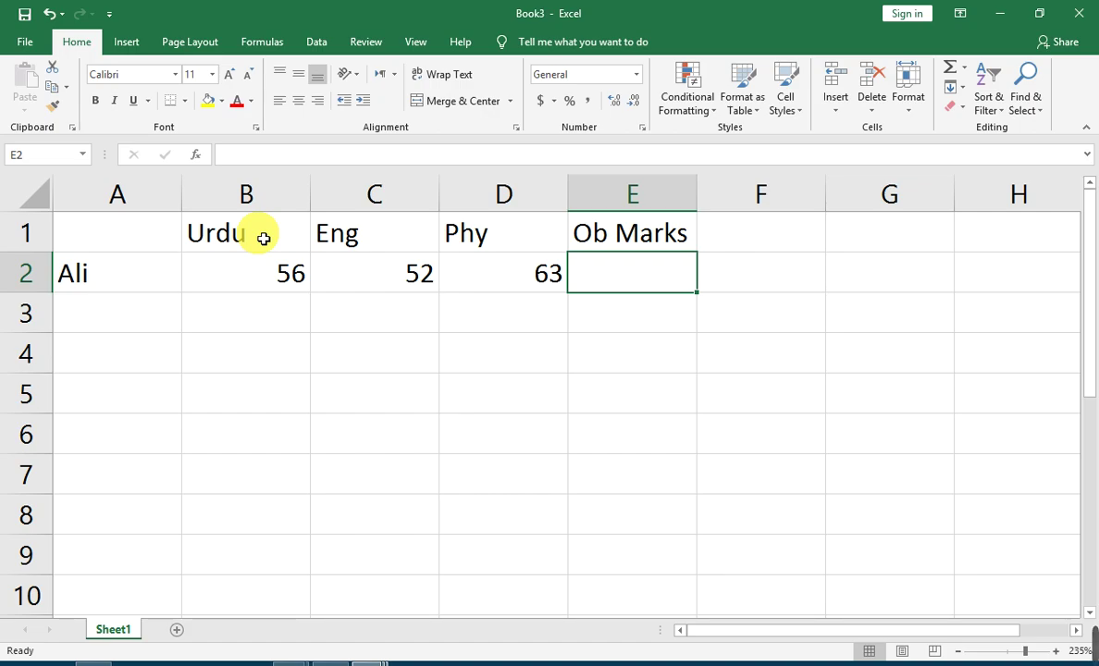
Step: Total the first student's marks in cell E2 with AutoSum, using =SUM(B2:D2)
key(alt+equal)
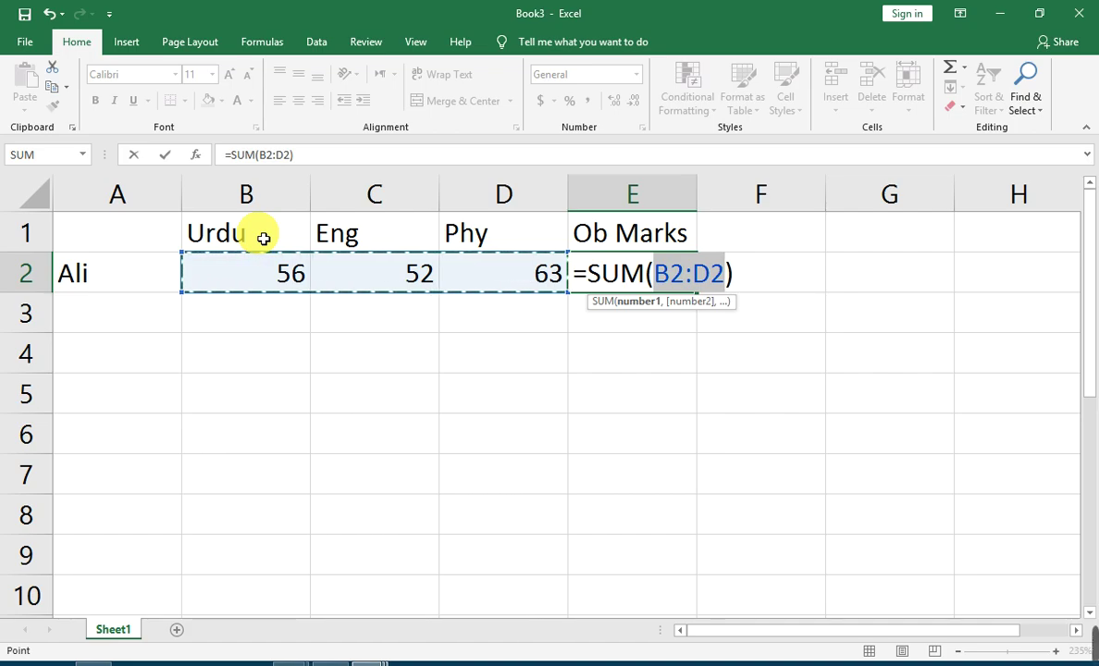
key(Return)
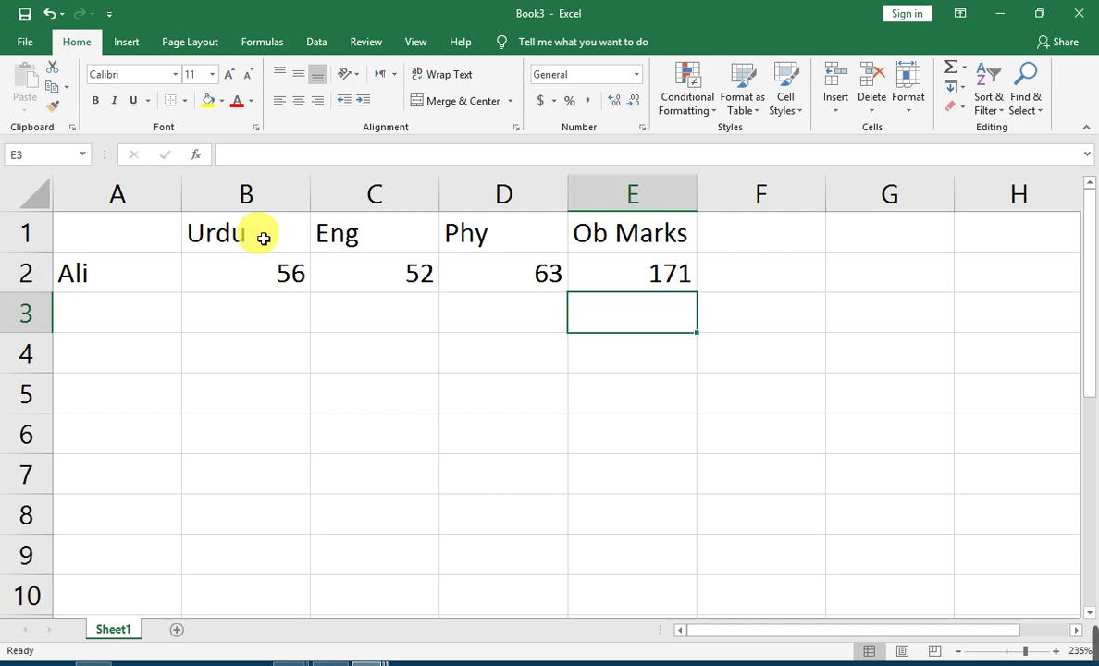
Step: Enter the second student's name in cell A3 and move along the row to the Ob Marks column
key(Left)
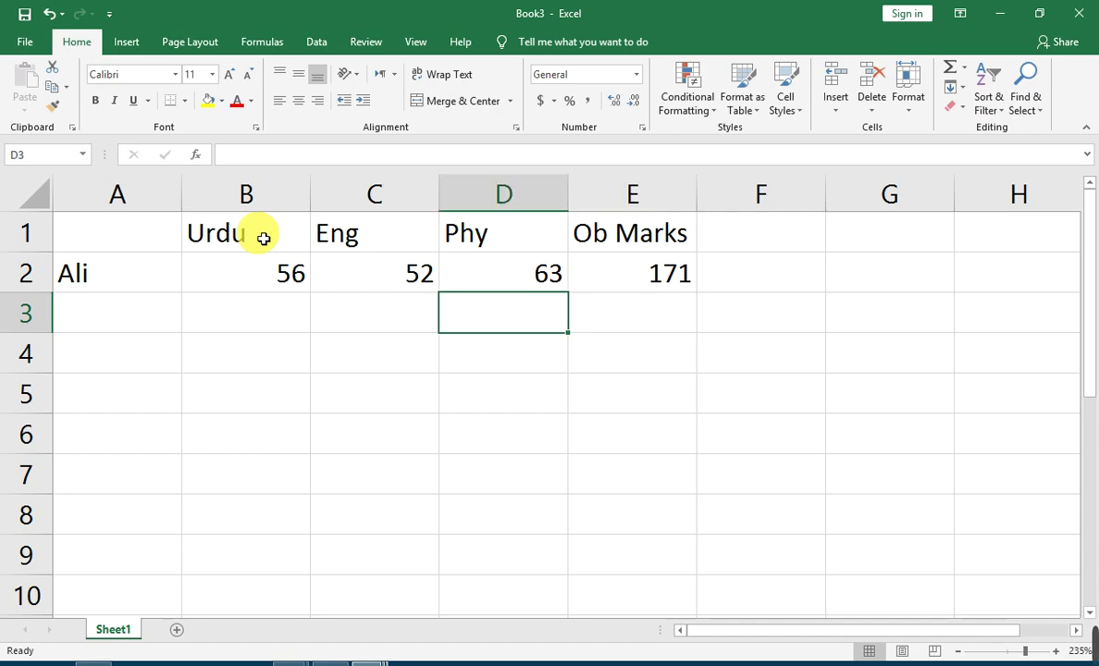
key(Left)
key(Left)
key(Left)
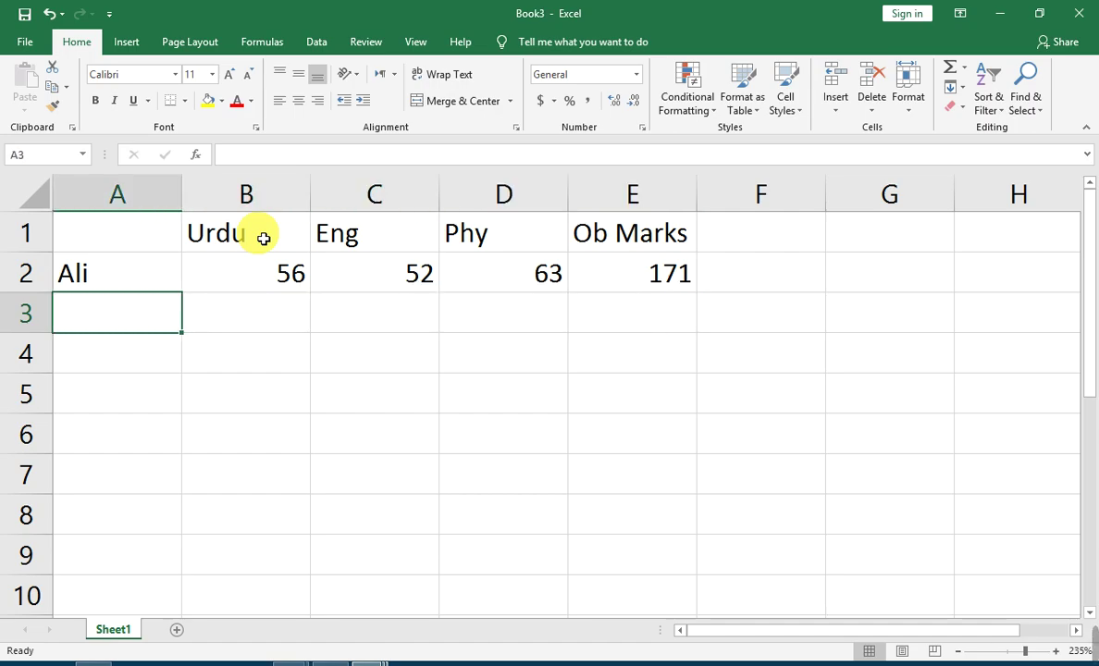
text(Ahmed)
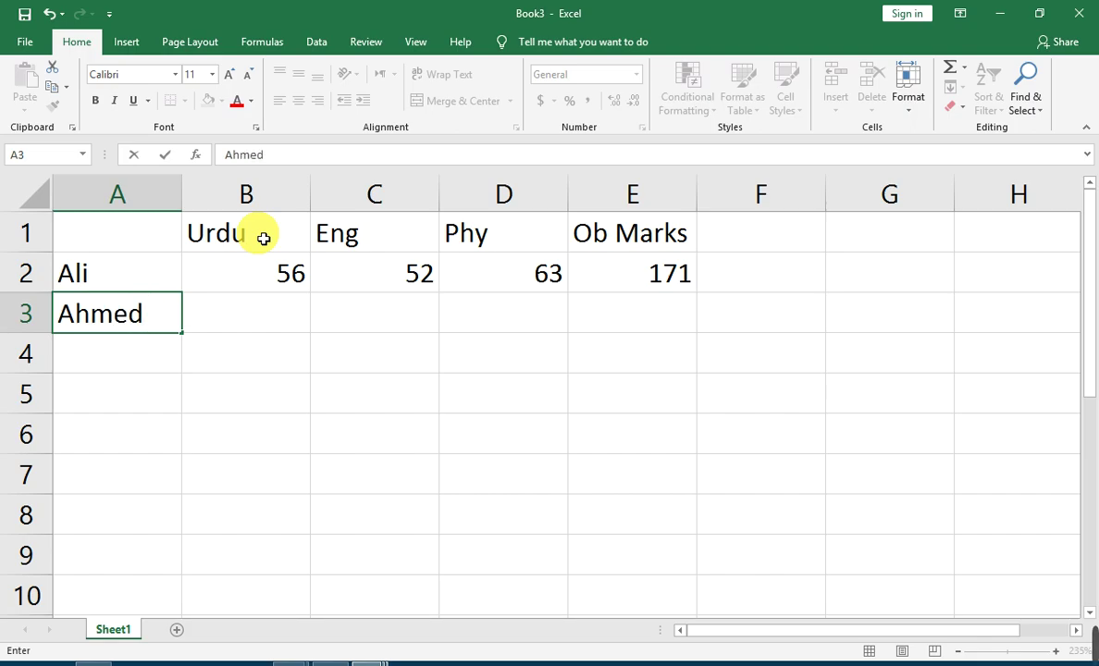
key(Right)
key(Right)
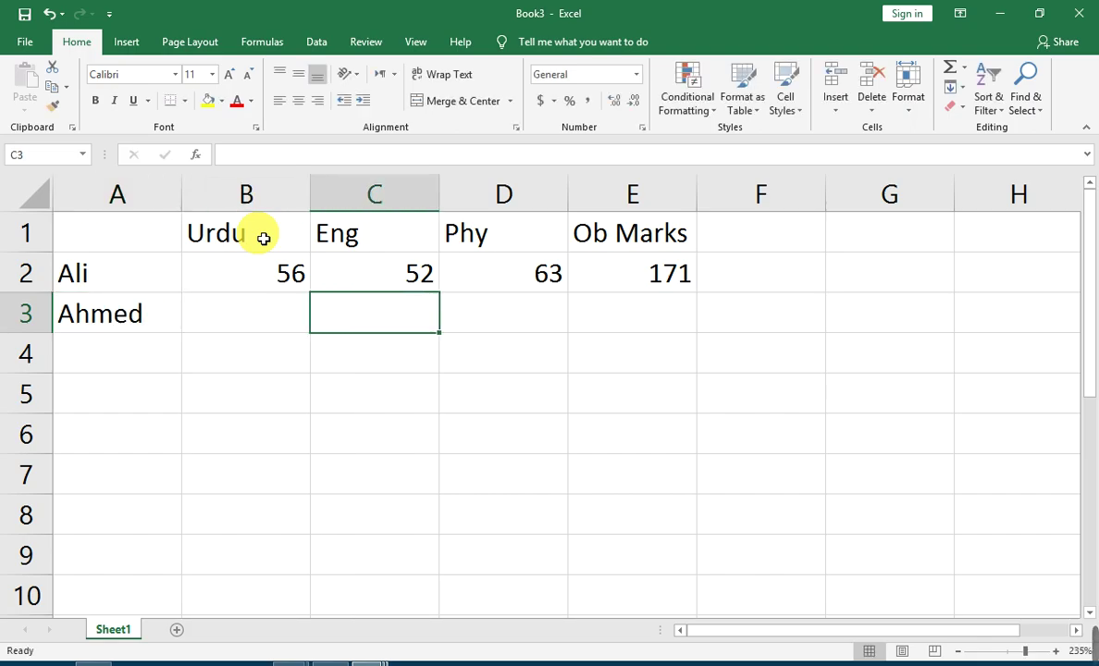
key(Left)
key(Right)
key(Right)
key(Right)
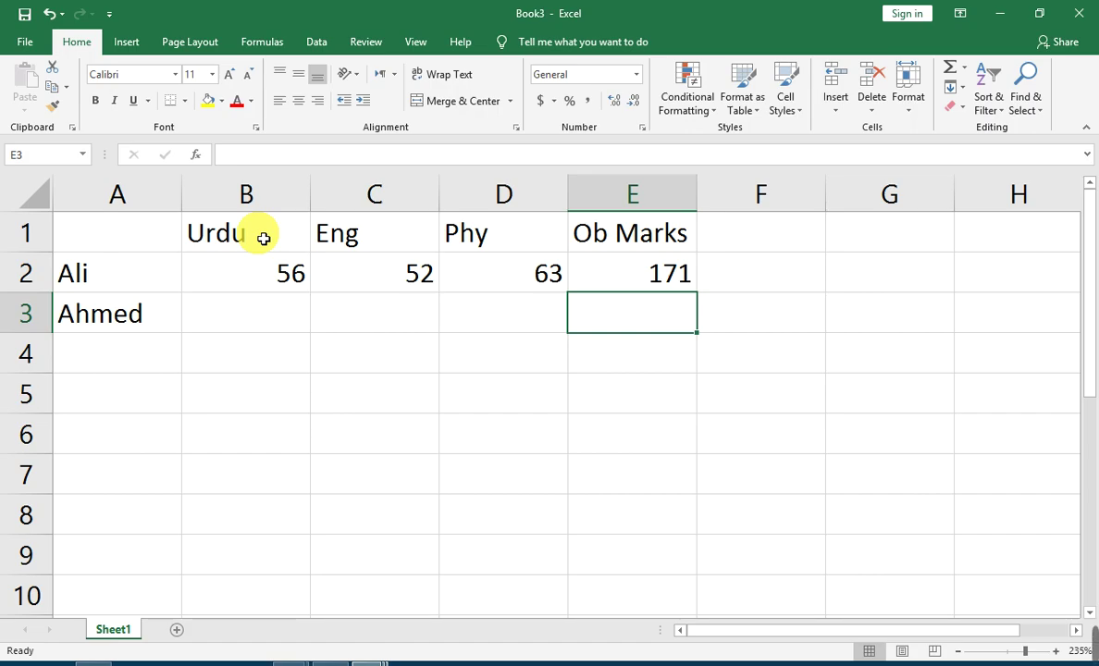
Step: Enter the third student's name in cell A4 and move along the row to the Ob Marks column
key(Down)
key(Home)
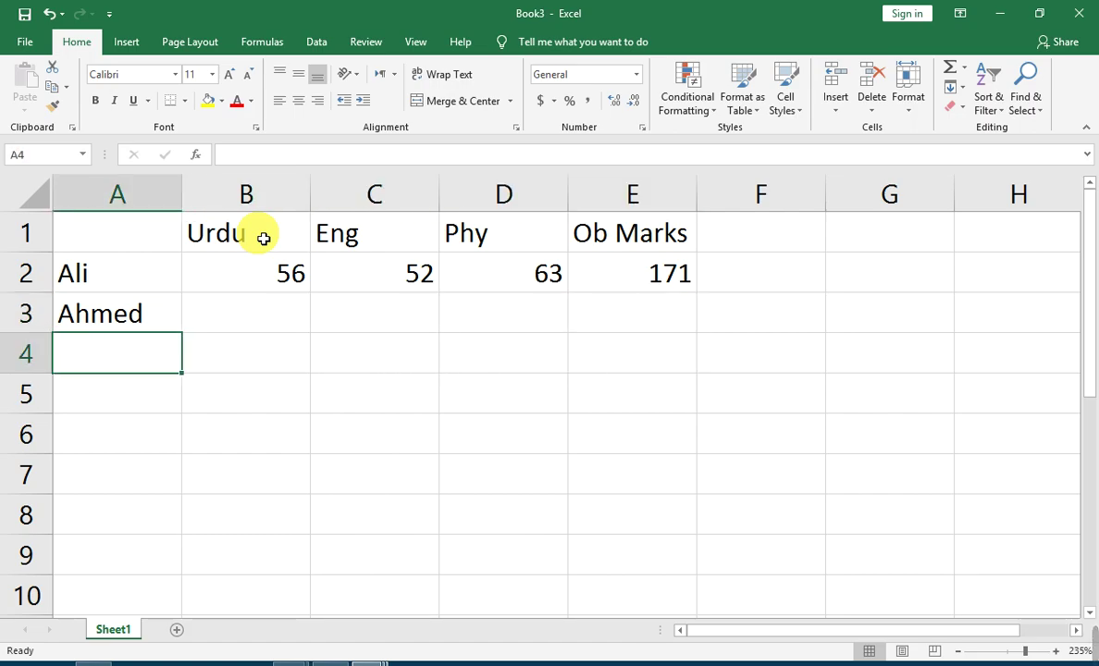
text(Tahir)
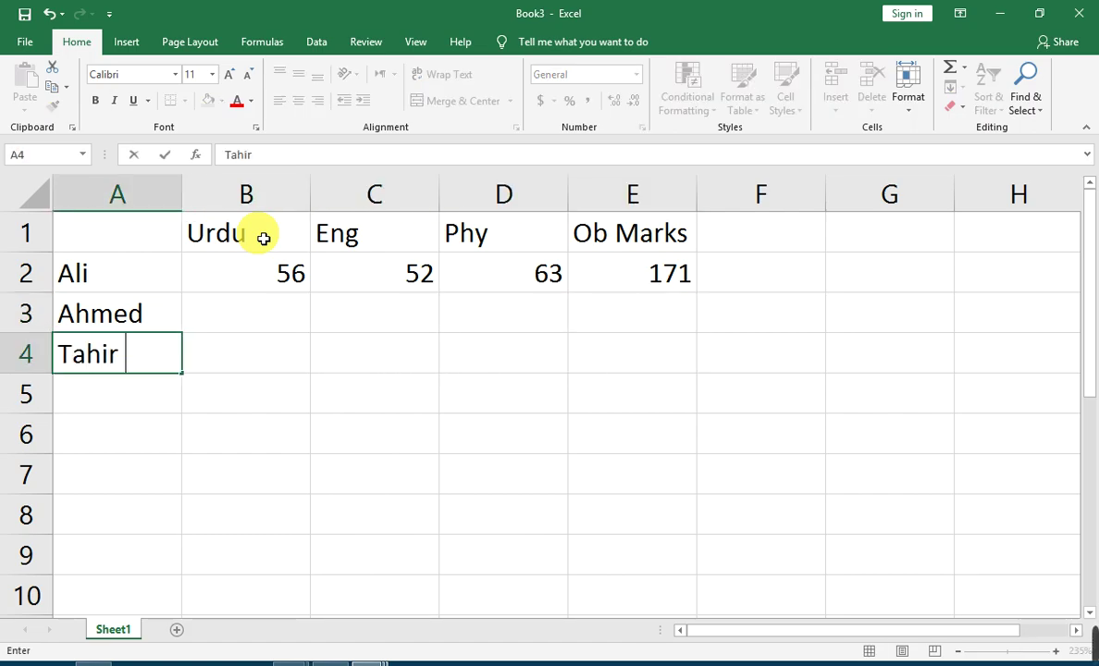
key(Tab)
key(Tab)
key(Tab)
key(Tab)
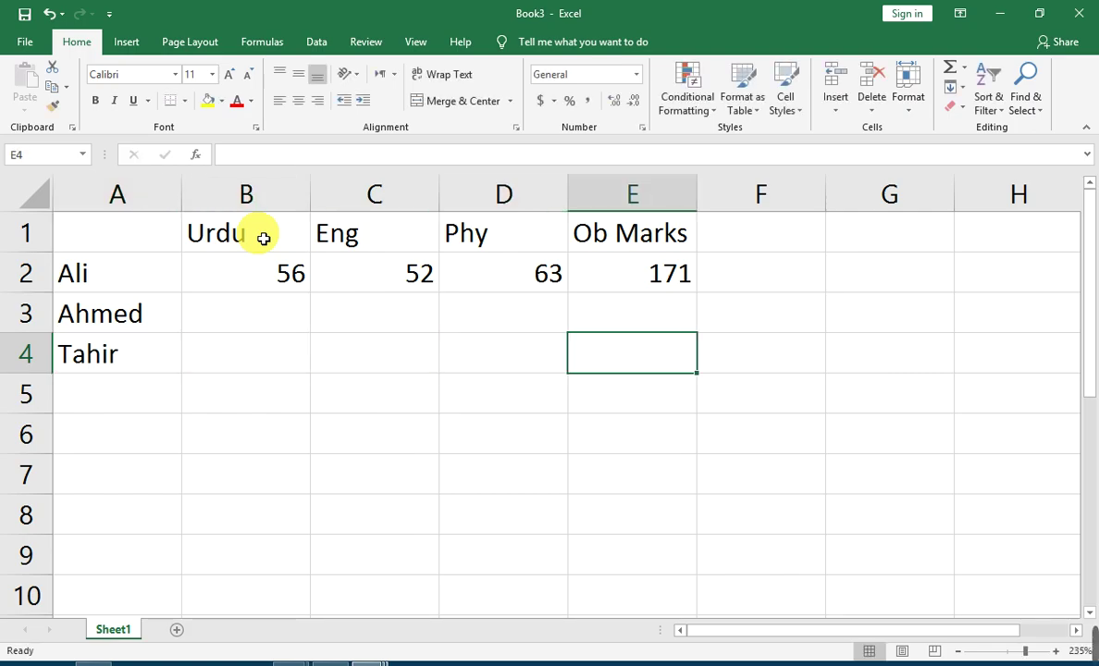
Step: Enter the fourth student's name in cell A5 and move along the row to the Ob Marks column
key(Return)
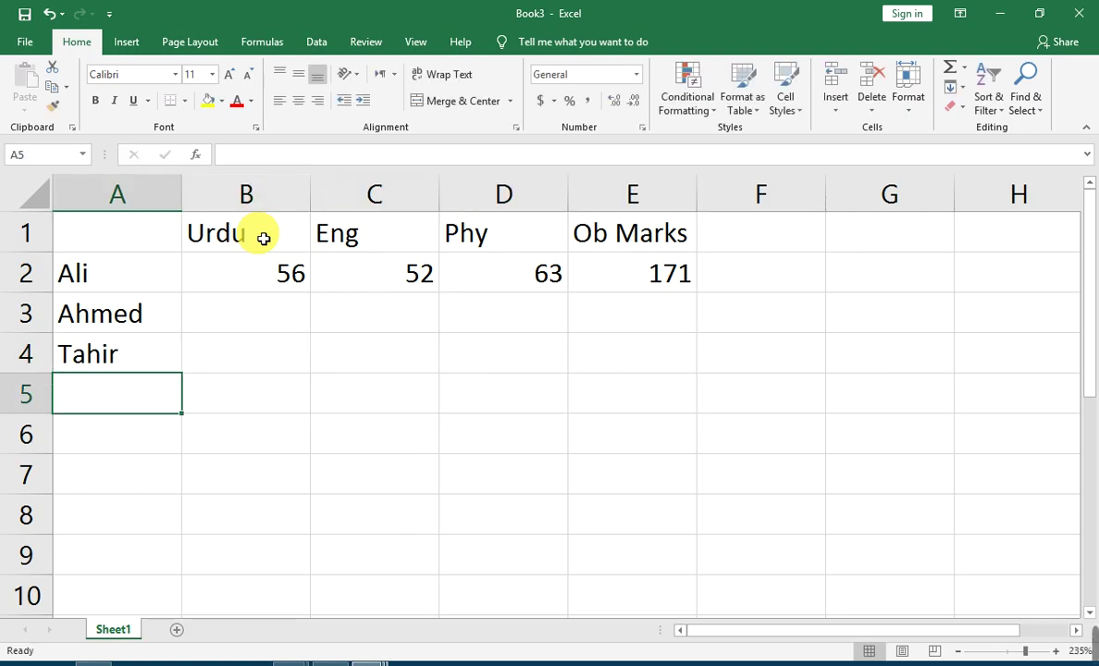
text(Yasin)
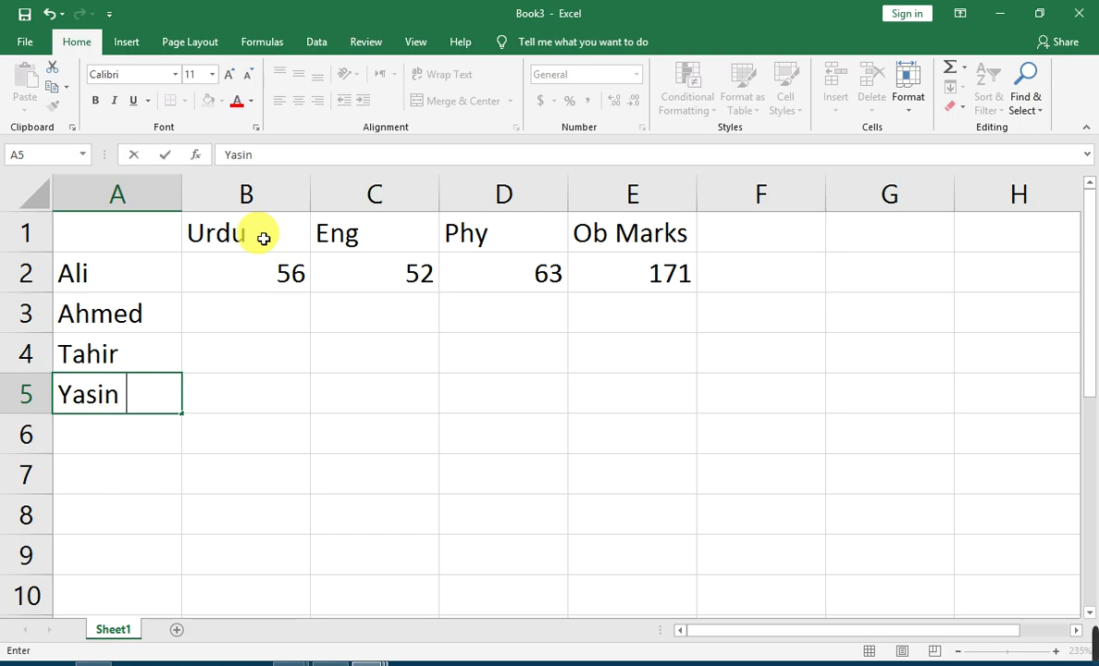
key(Tab)
key(Tab)
key(Tab)
key(Tab)
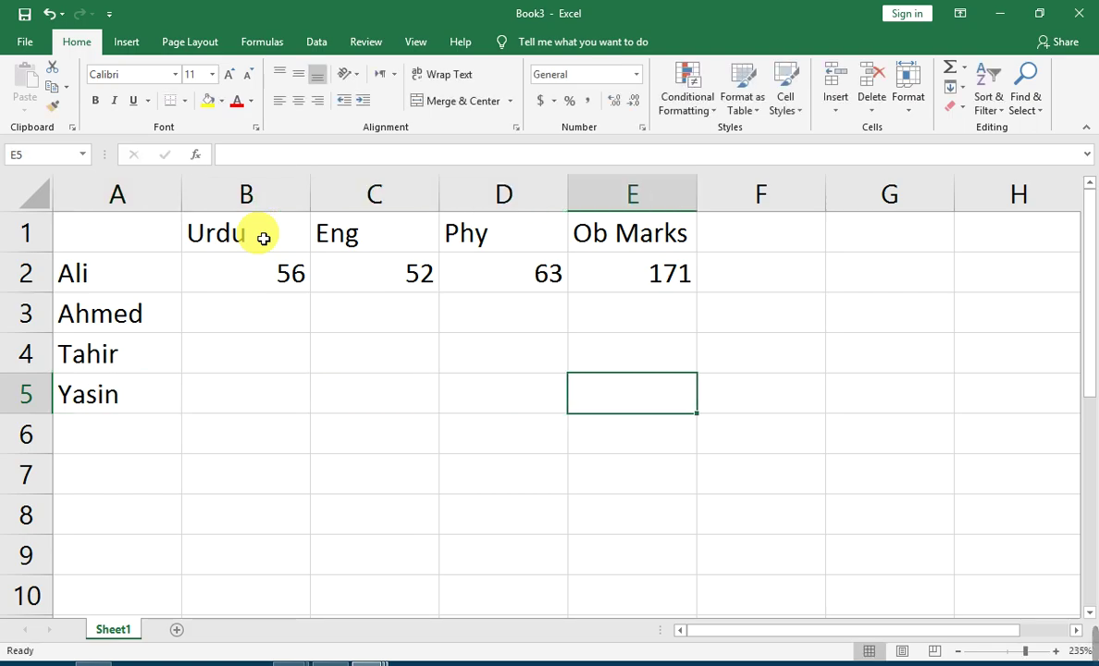
Step: Clear the first student's total from cell E2
key(Up)
key(Up)
key(Up)
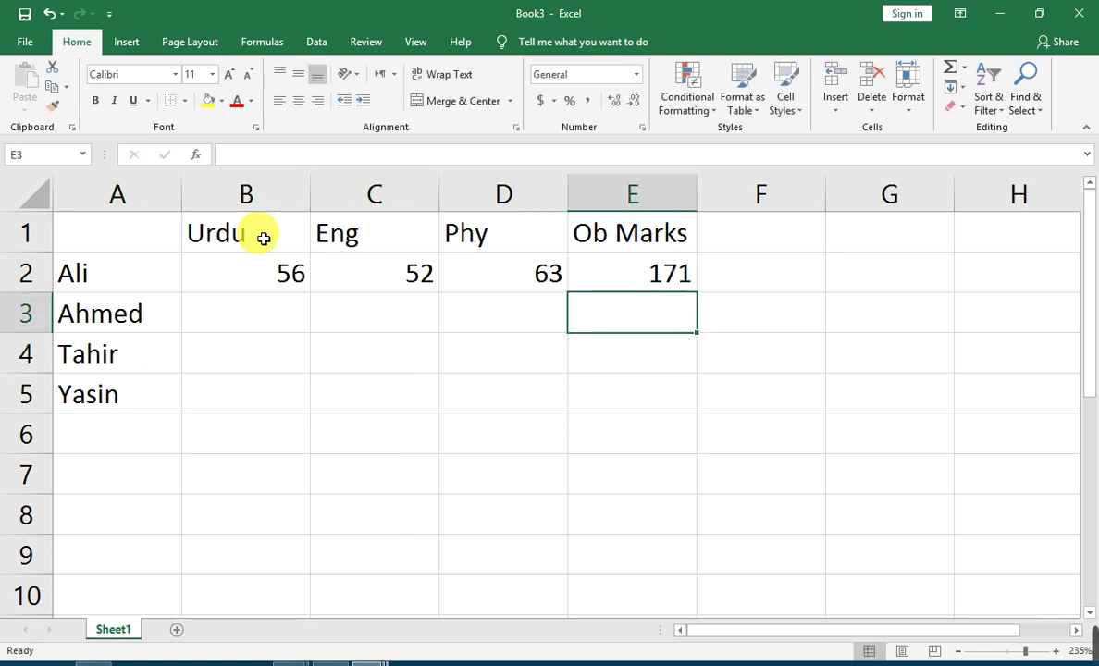
key(Down)
click(645, 279)
key(Delete)
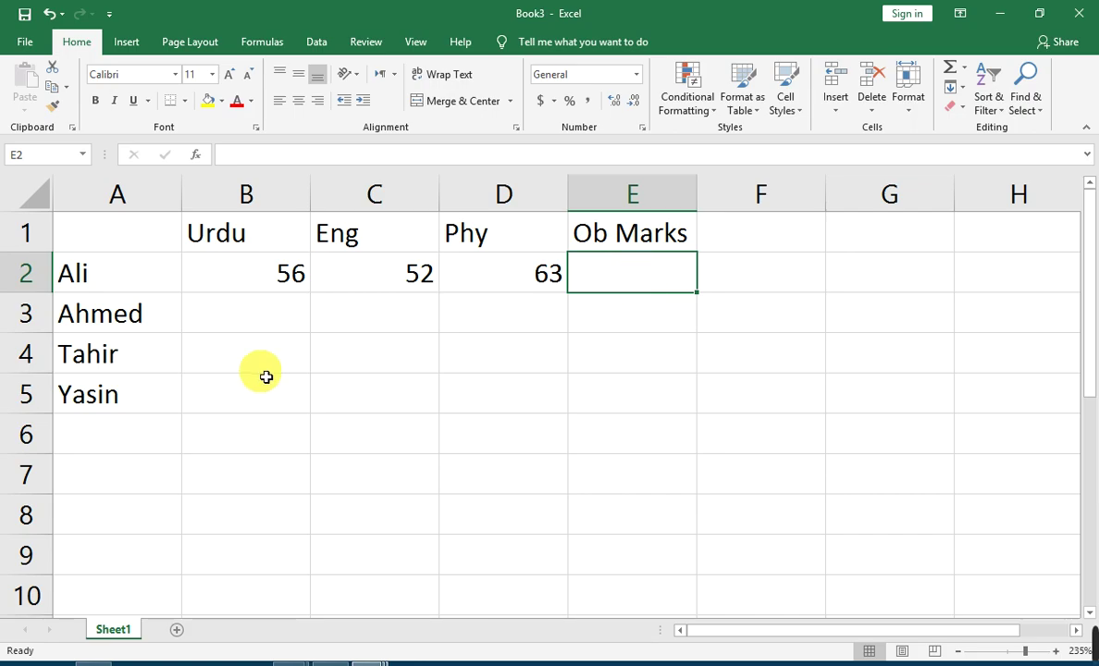
Step: Enter the second student's marks 41, 47 and 43 in cells B3 to D3
click(263, 321)
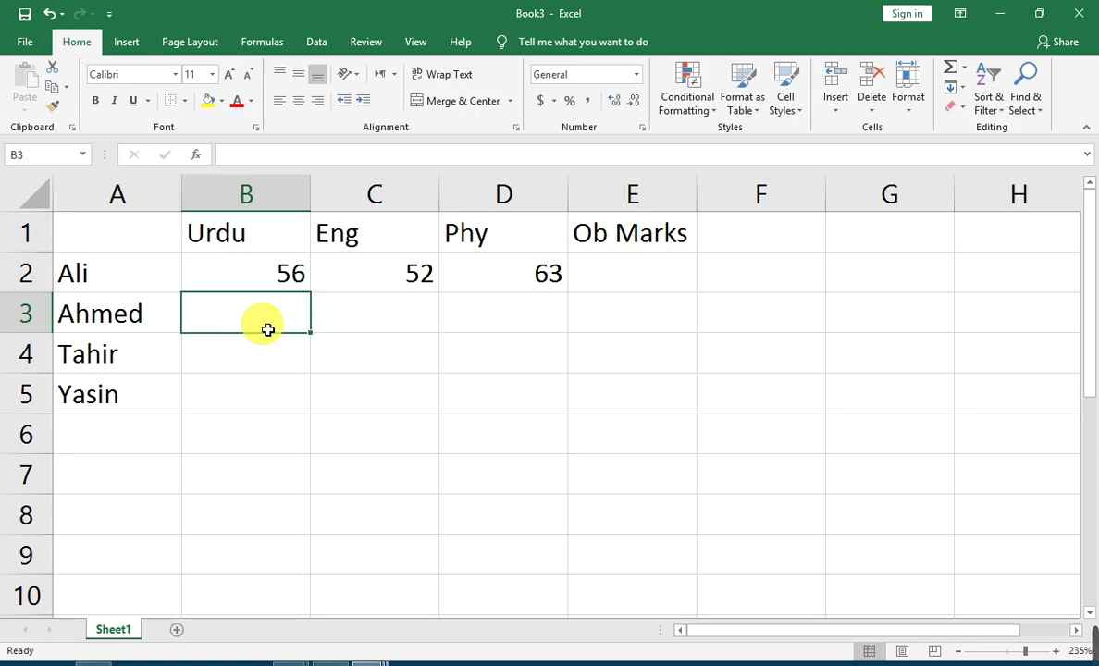
text(41)
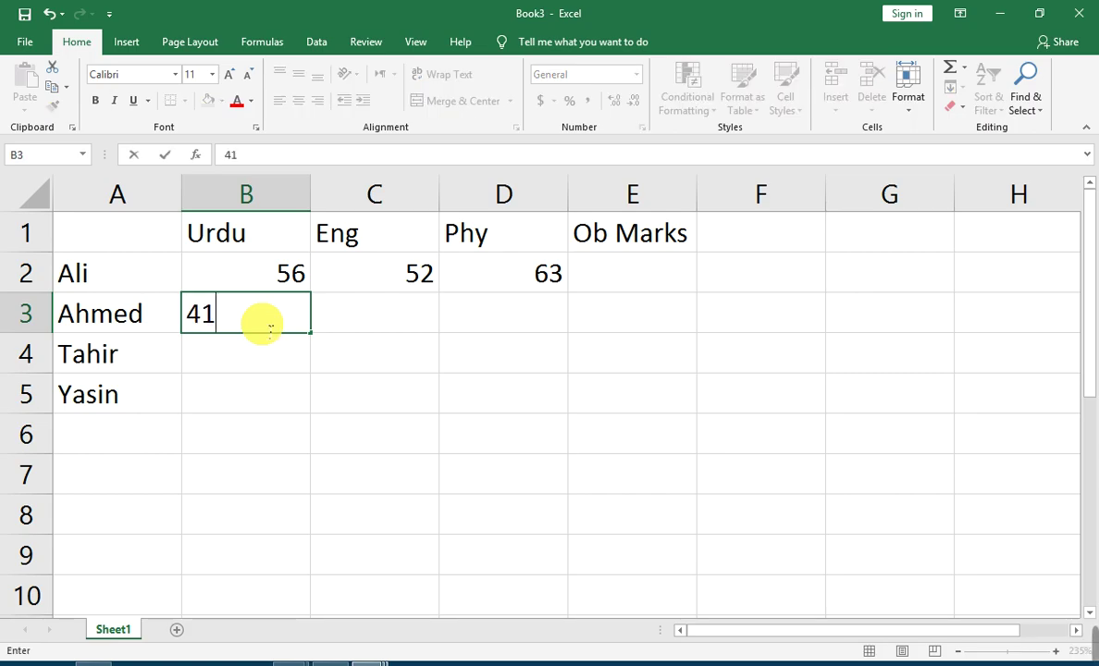
key(Tab)
text(47)
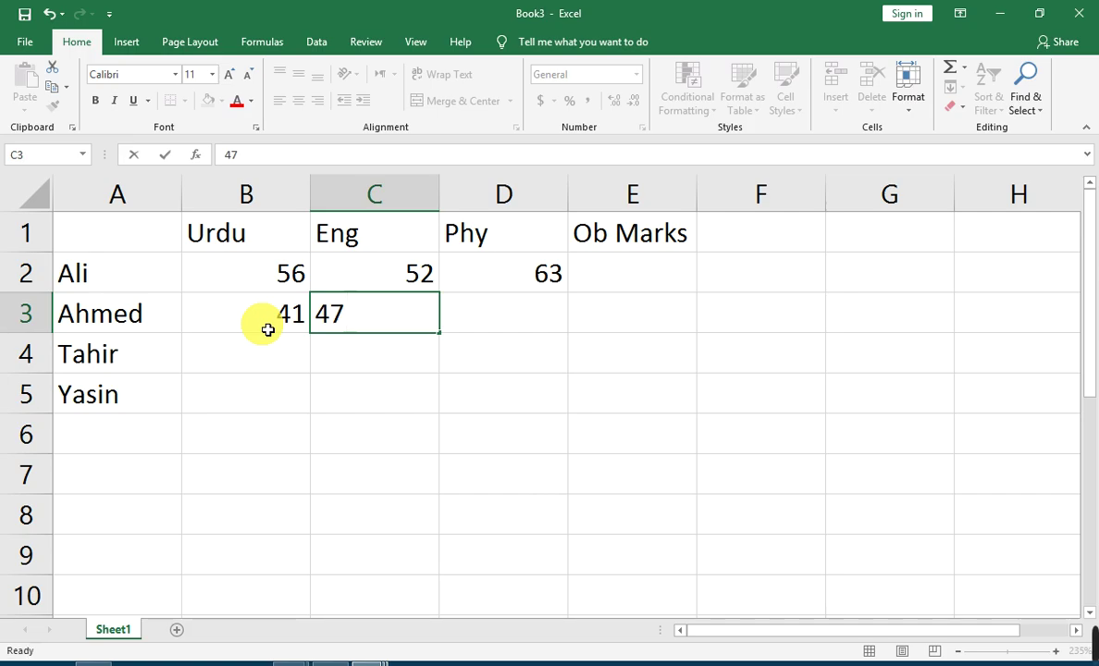
key(Tab)
text(43)
key(Tab)
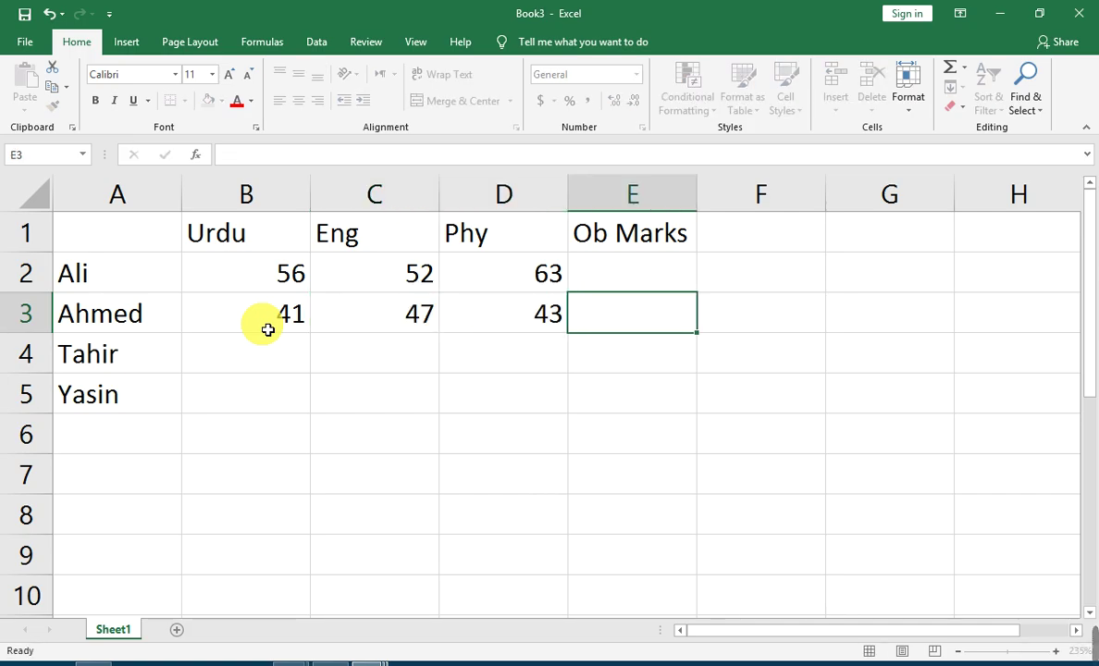
Step: Enter the third student's marks 61, 67 and 78 in cells B4 to D4
key(Down)
key(Left)
key(Left)
key(Left)
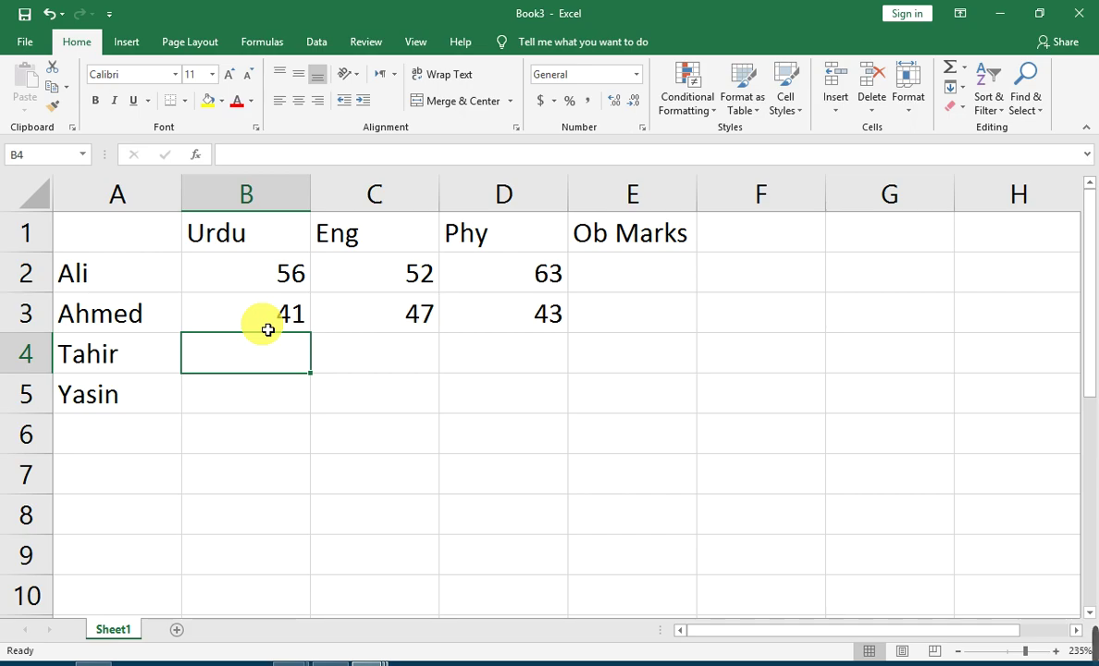
text(61)
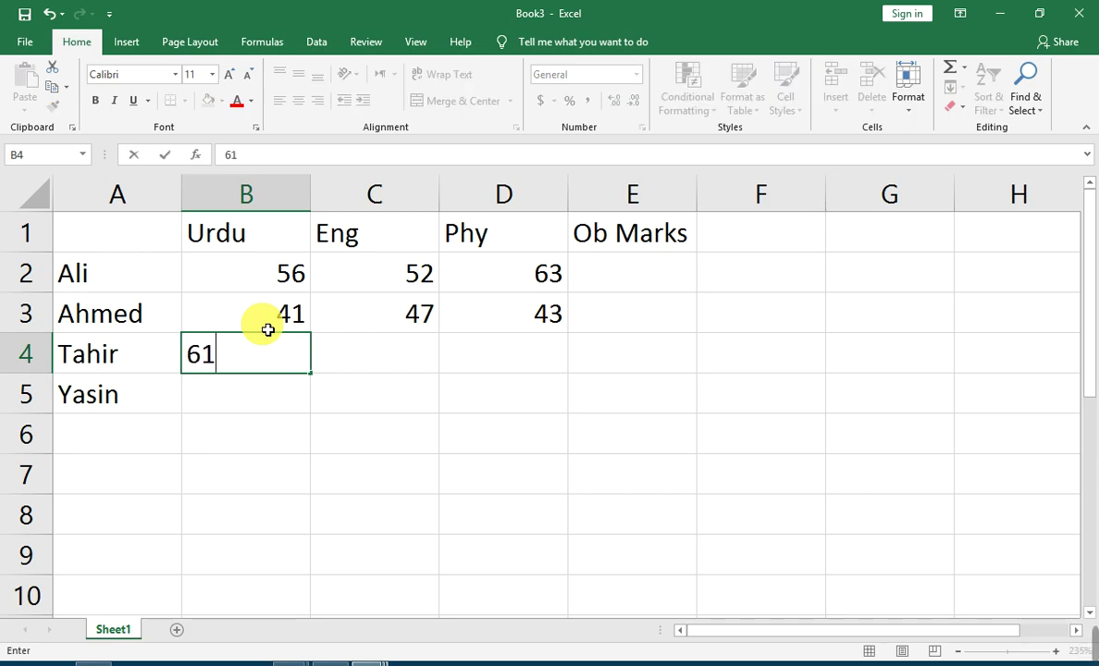
key(Tab)
text(67)
key(Tab)
text(78)
Step: Enter the fourth student's marks 50, 60 and 70 in cells B5 to D5
key(Down)
key(Left)
key(Left)
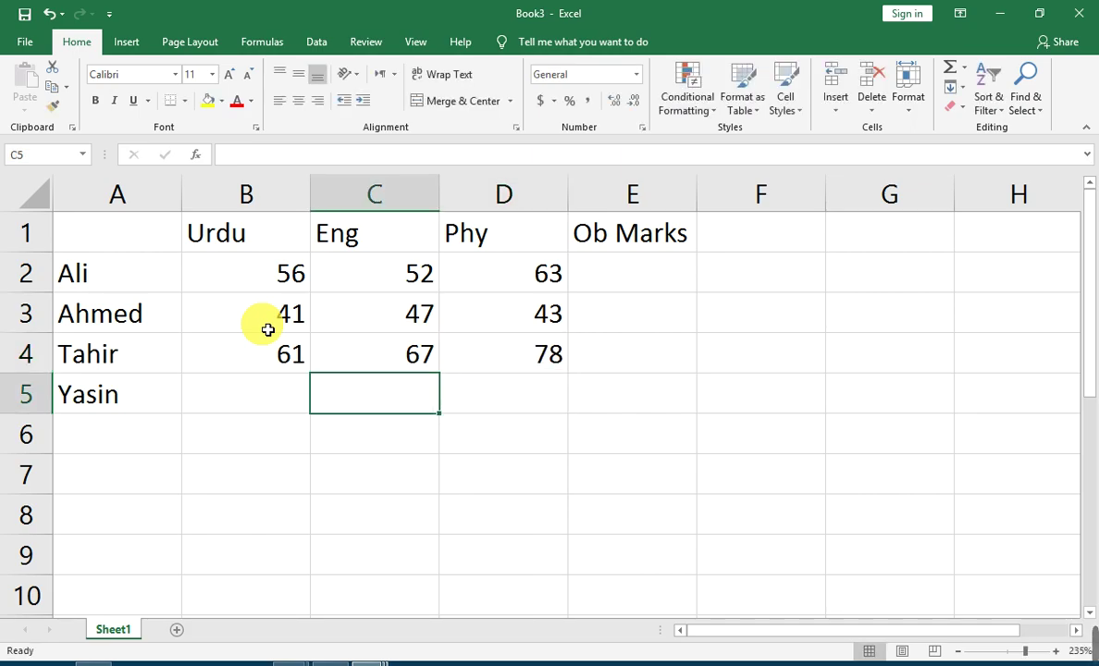
text(50)
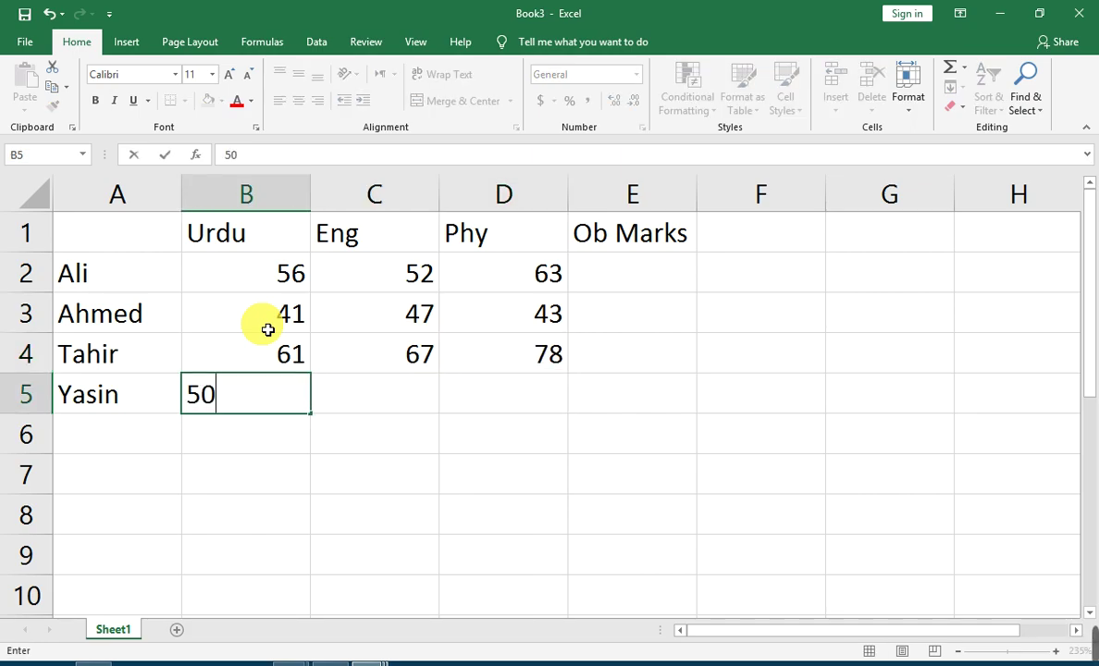
key(Tab)
text(60)
key(Tab)
text(70)
key(Tab)
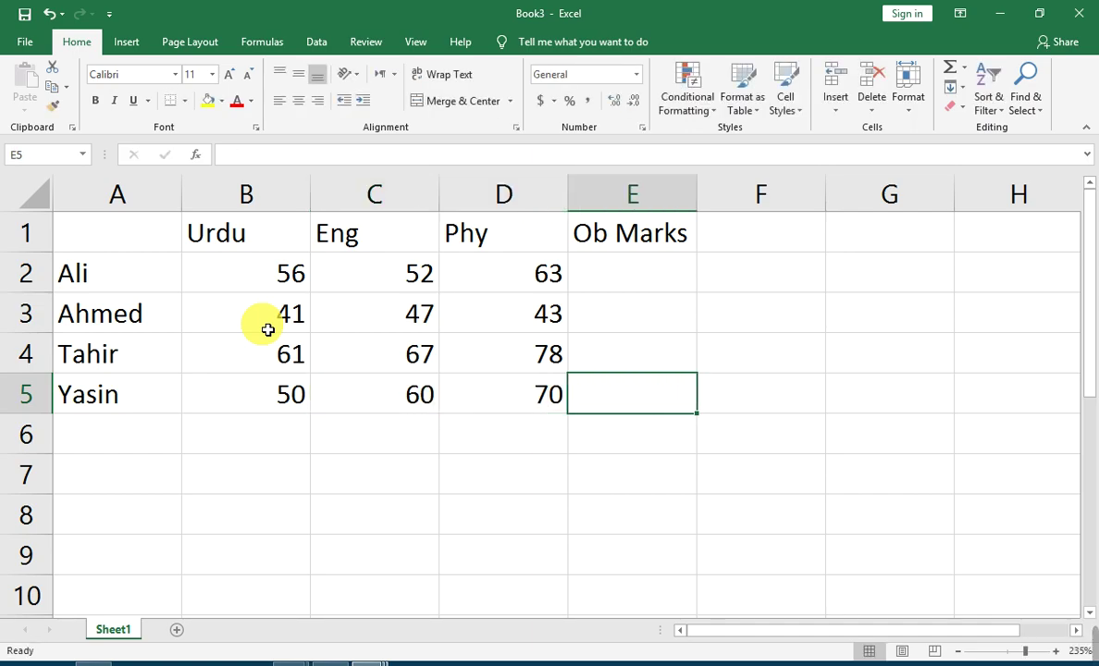
Step: Total the first student's marks in cell E2 with AutoSum over B2:D2
key(Left)
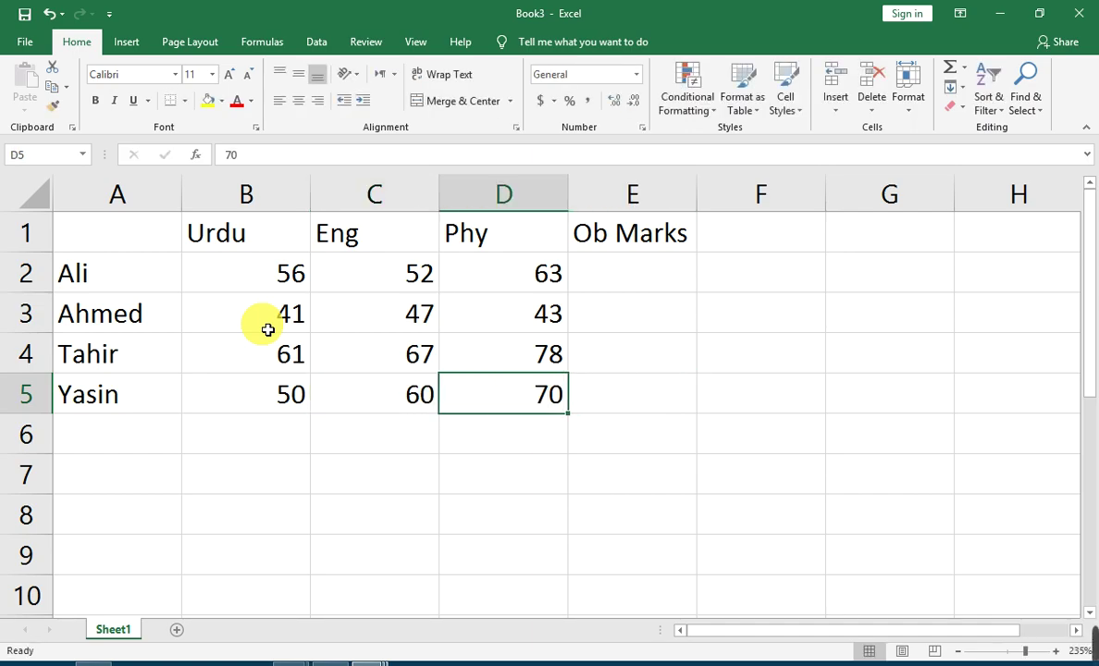
key(Up)
key(Left)
key(Right)
key(Right)
key(Up)
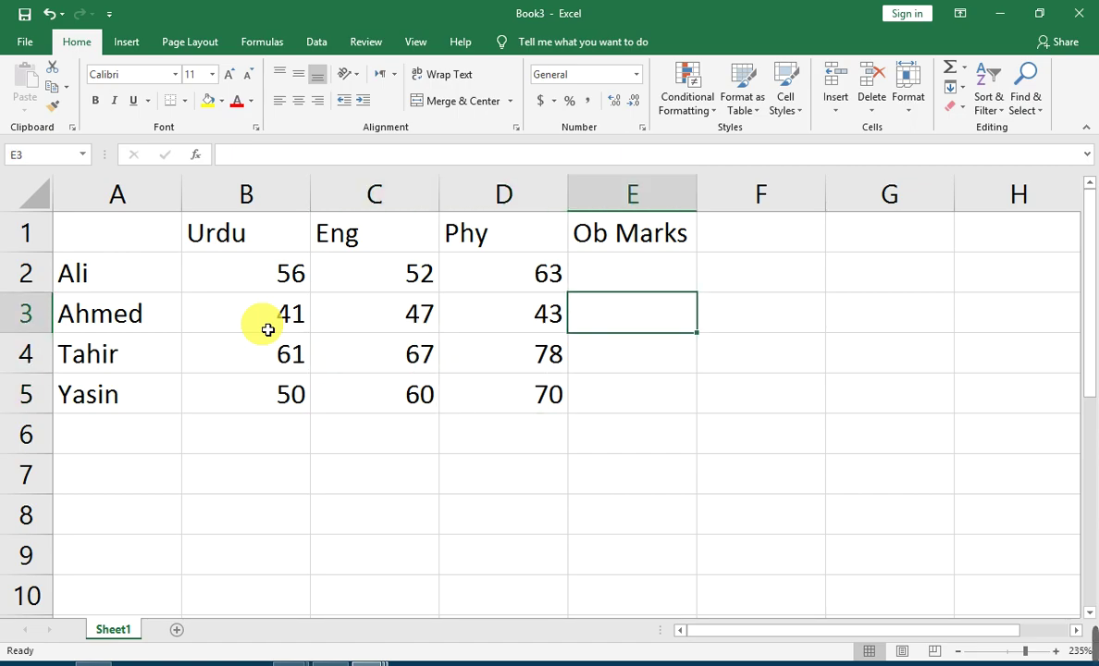
key(Up)
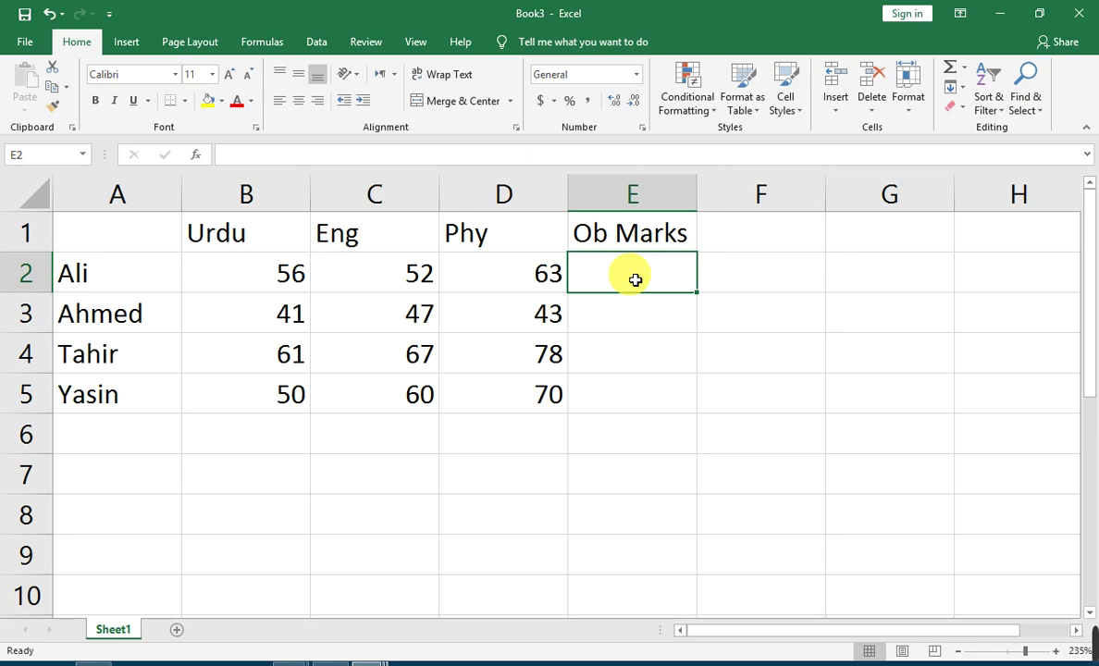
key(alt+equal)
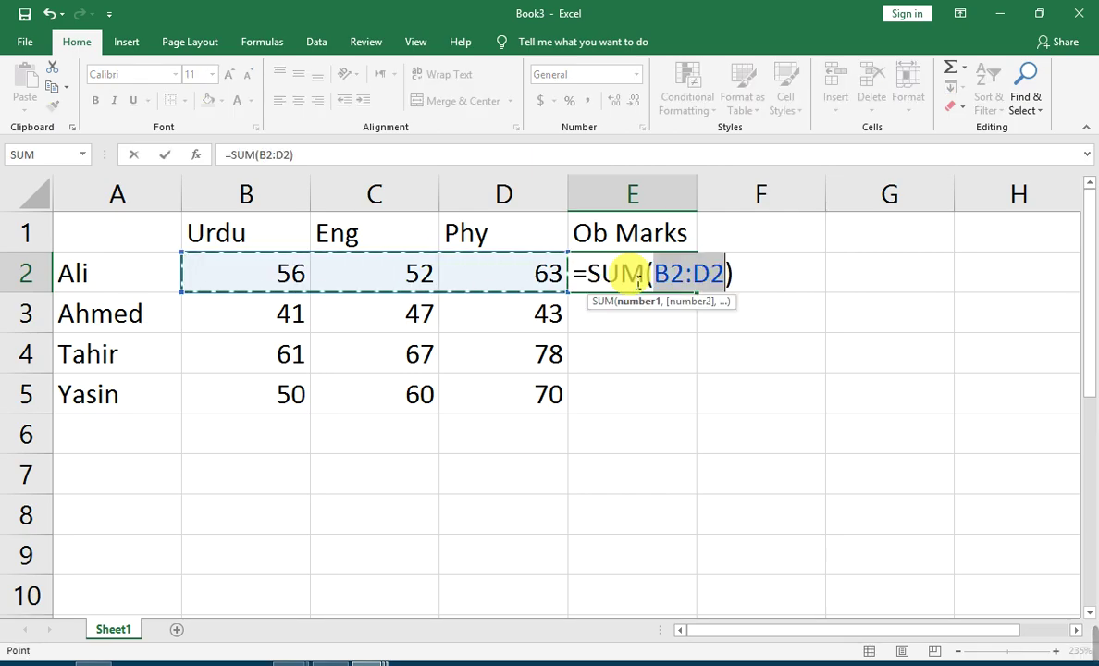
key(Return)
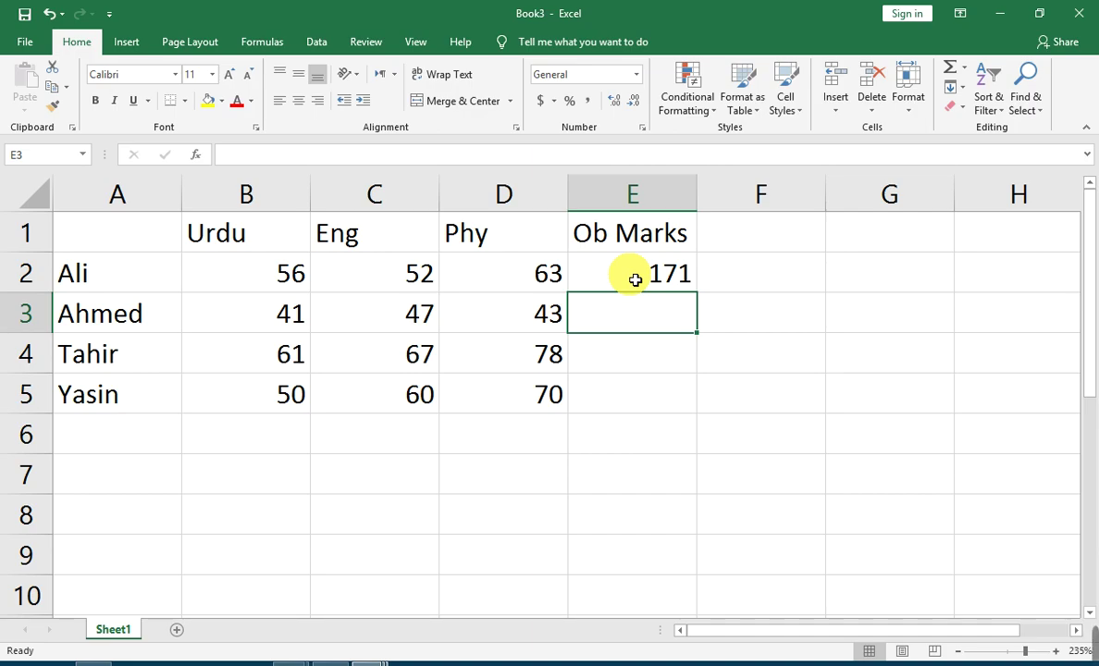
Step: Total the other three students' rows one by one with AutoSum in cells E3, E4 and E5
key(alt+equal)
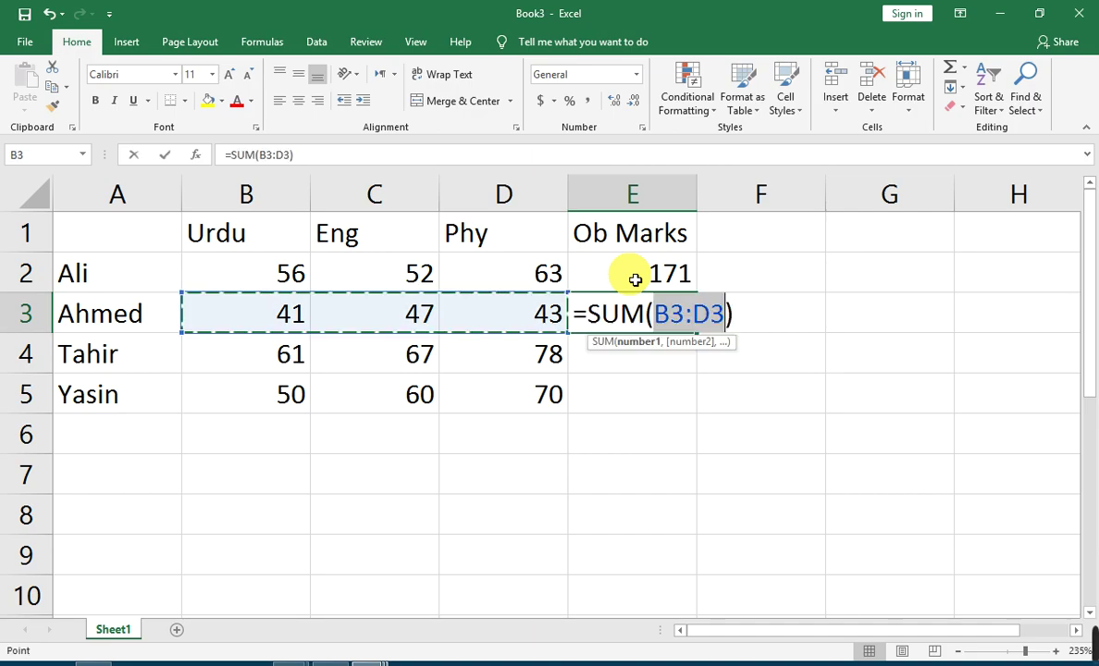
key(Return)
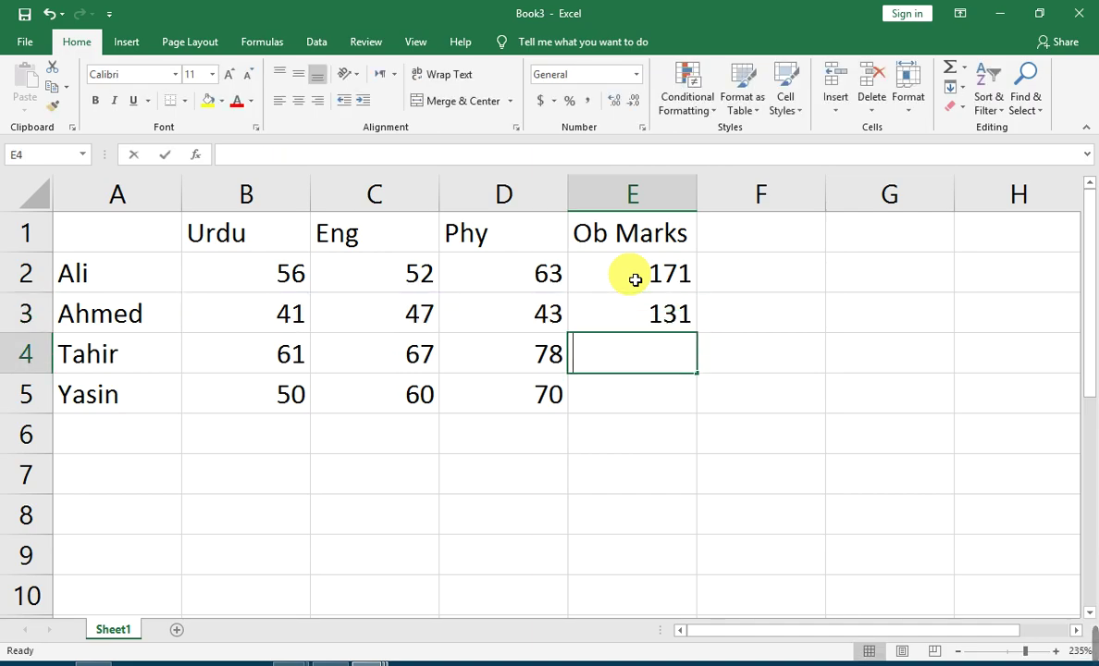
key(alt+equal)
key(Return)
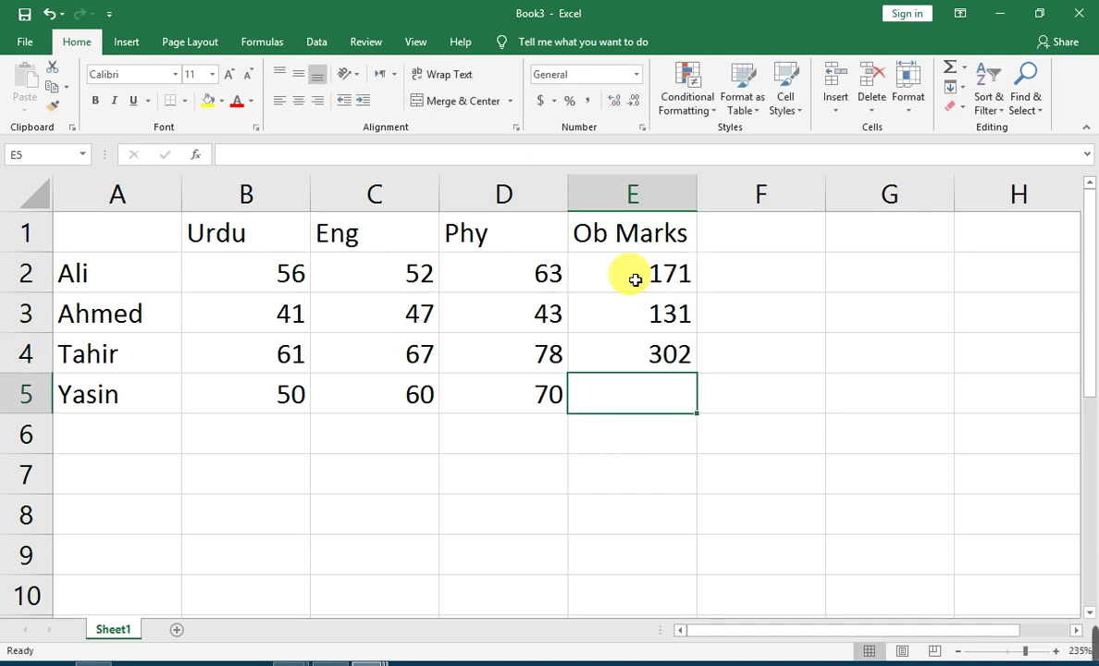
key(alt+equal)
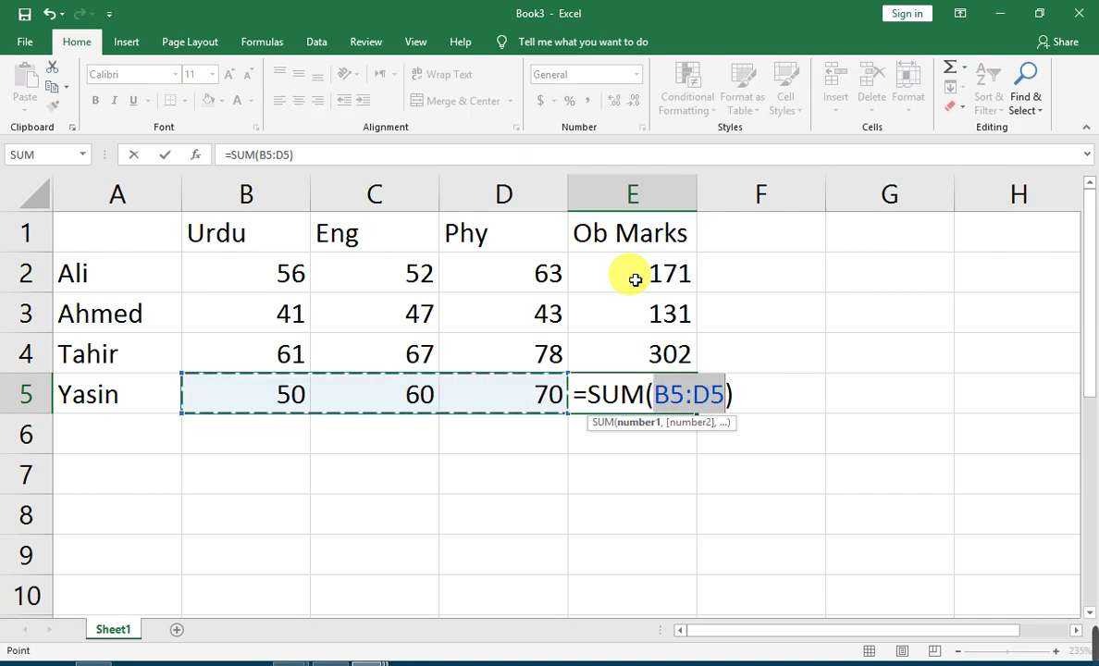
key(Return)
Step: Clear the totals from cells E5, E4 and E3, keeping only the first student's total
key(Up)
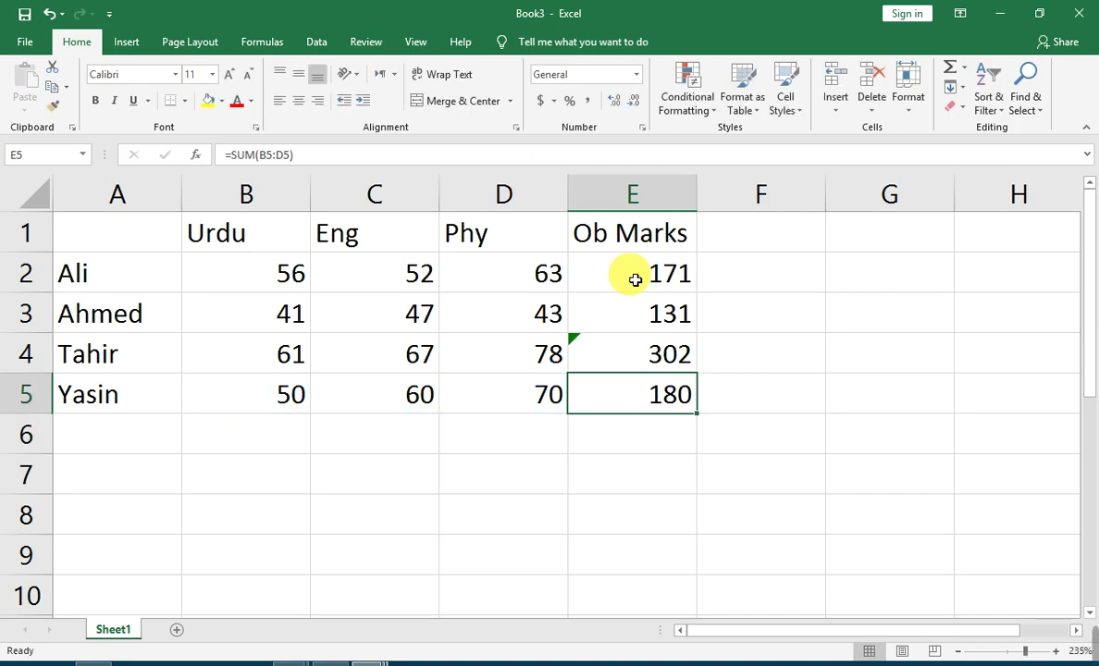
key(Delete)
key(Up)
key(Delete)
key(Up)
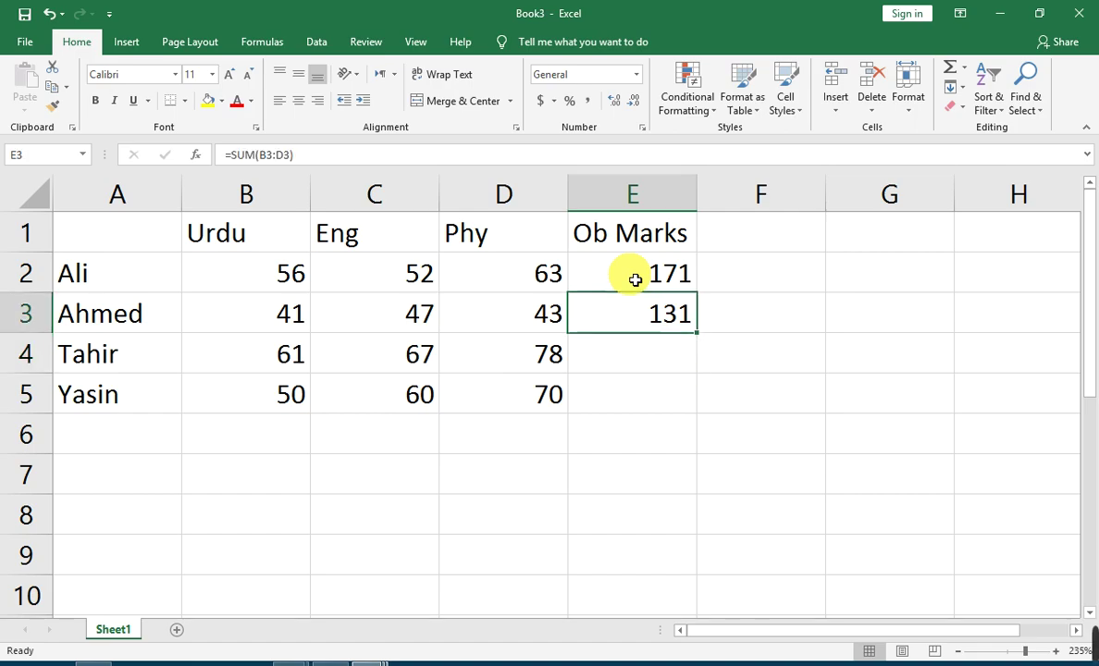
key(Delete)
key(Up)
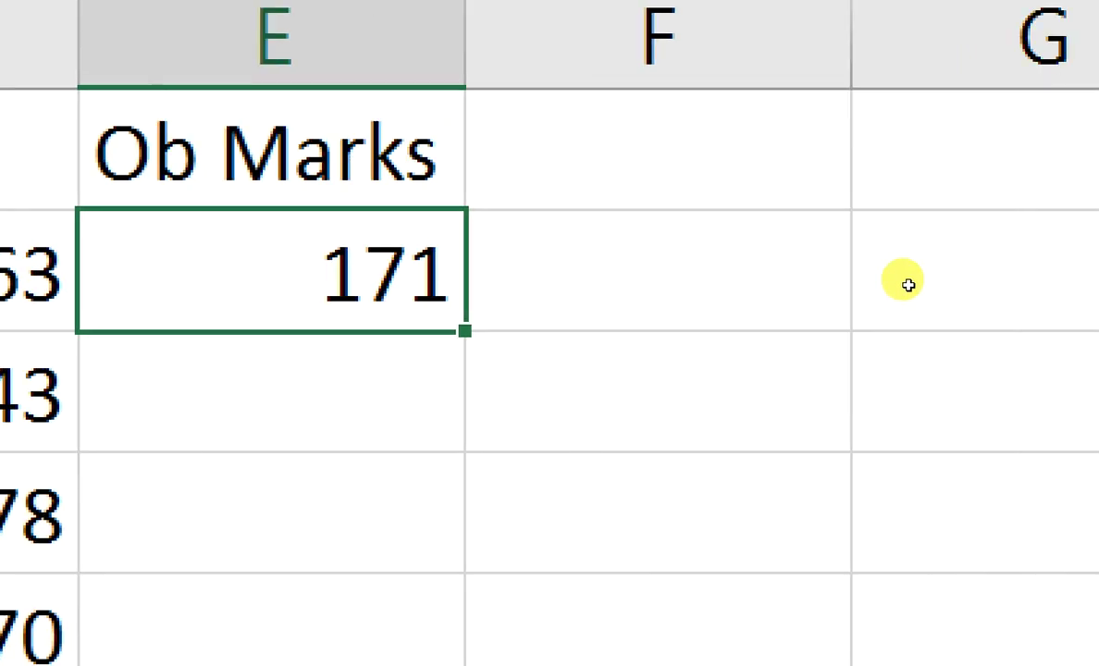
click(756, 271)
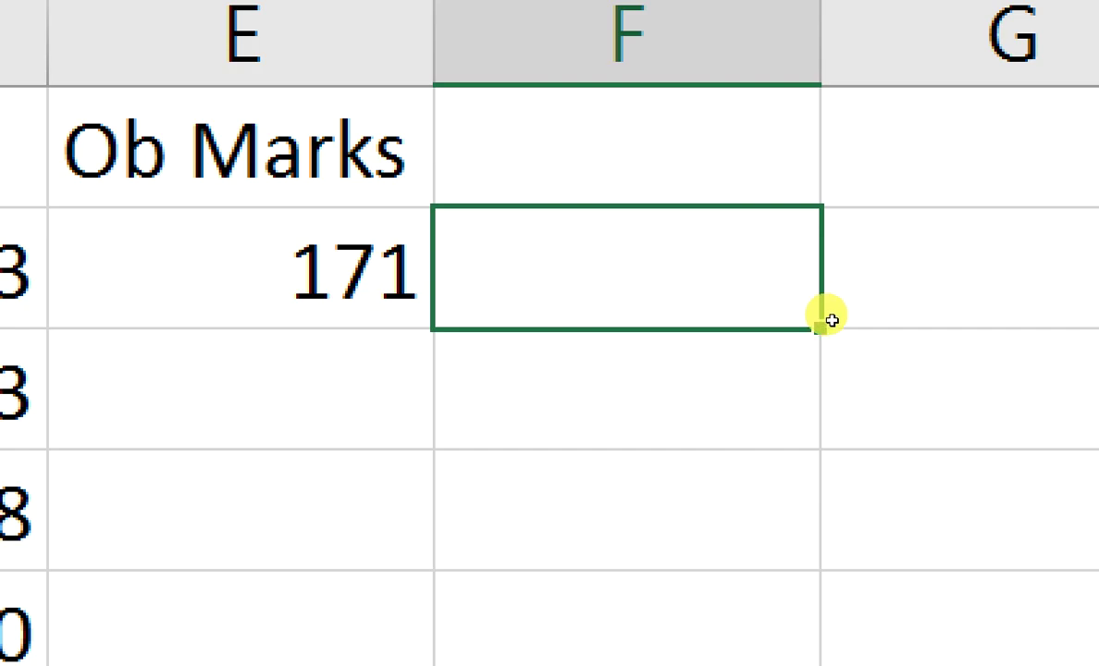
key(Down)
key(Up)
key(Up)
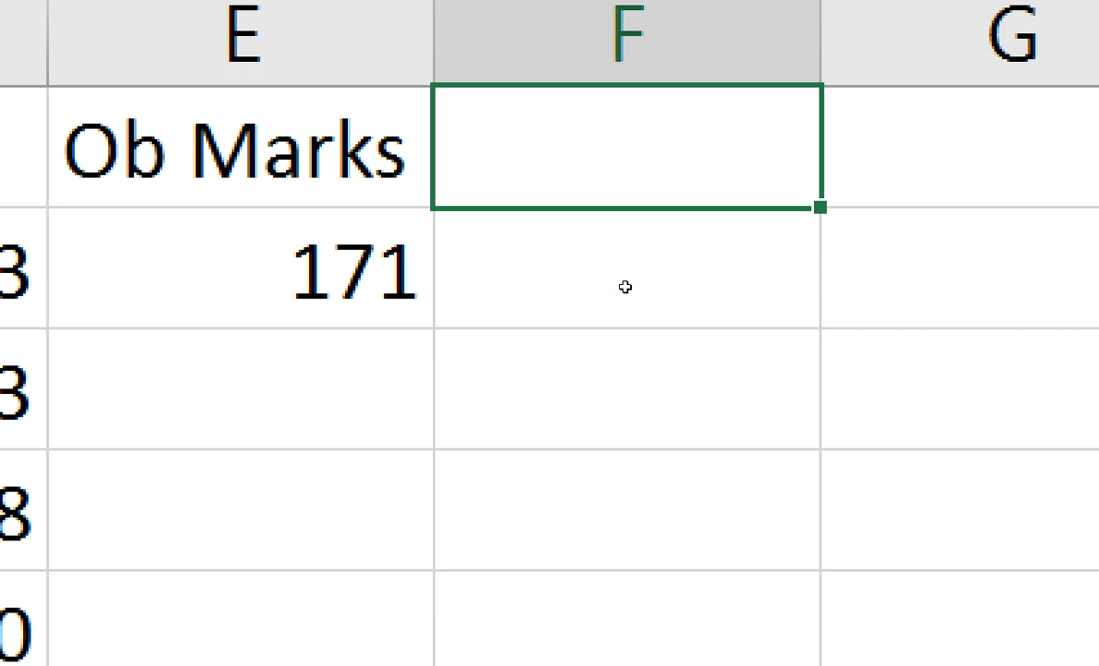
Step: Fill the total formula from cell E2 down to E5 with the fill handle
key(Left)
key(Down)
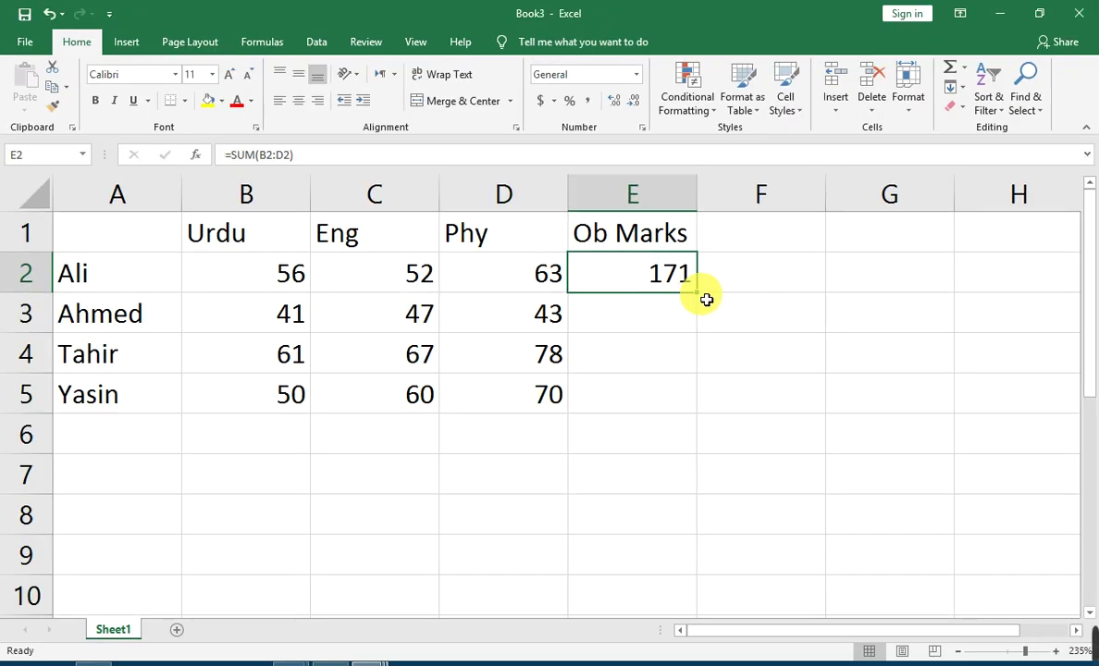
drag(700, 296, 703, 424)
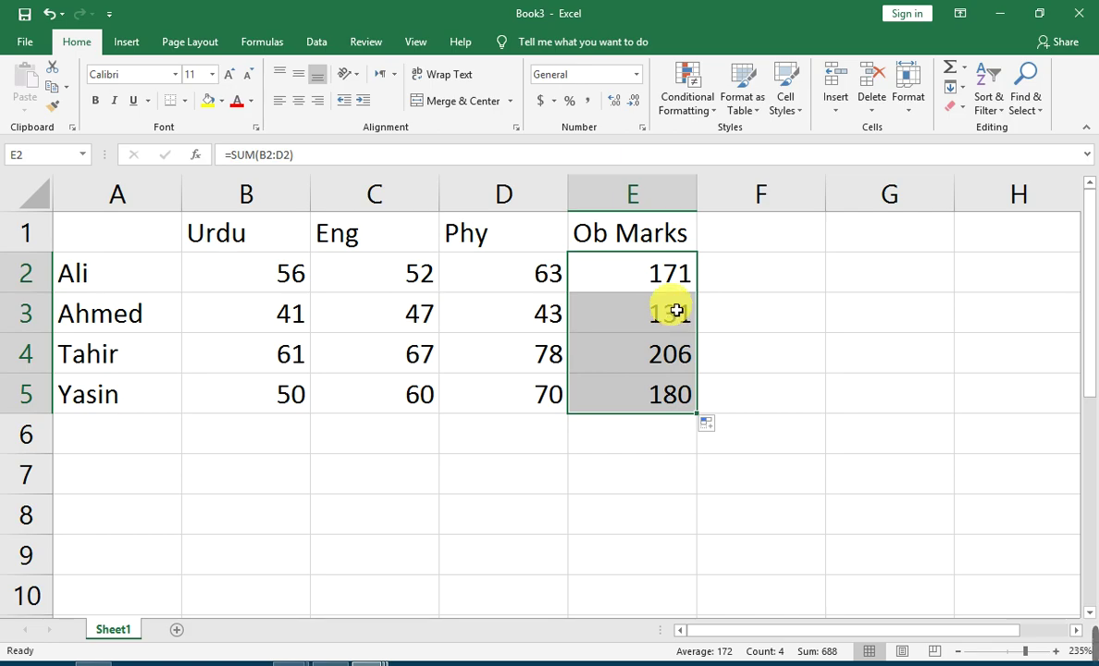
Step: Examine the filled formulas in E3 to E5 against the subject marks in each student's row
click(667, 320)
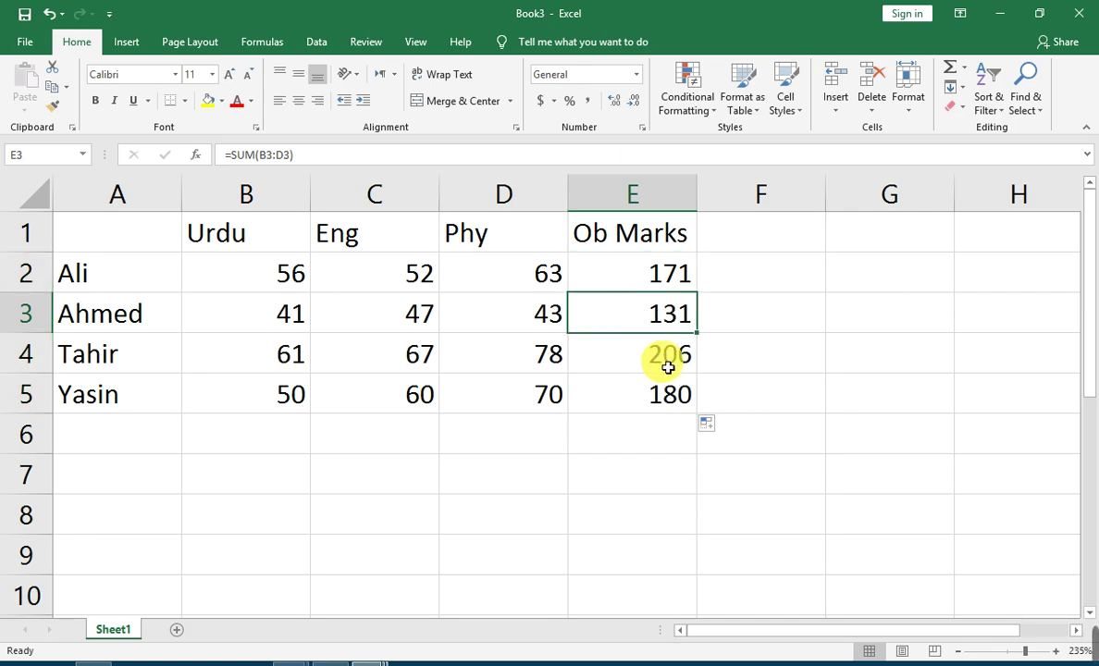
click(662, 356)
click(671, 395)
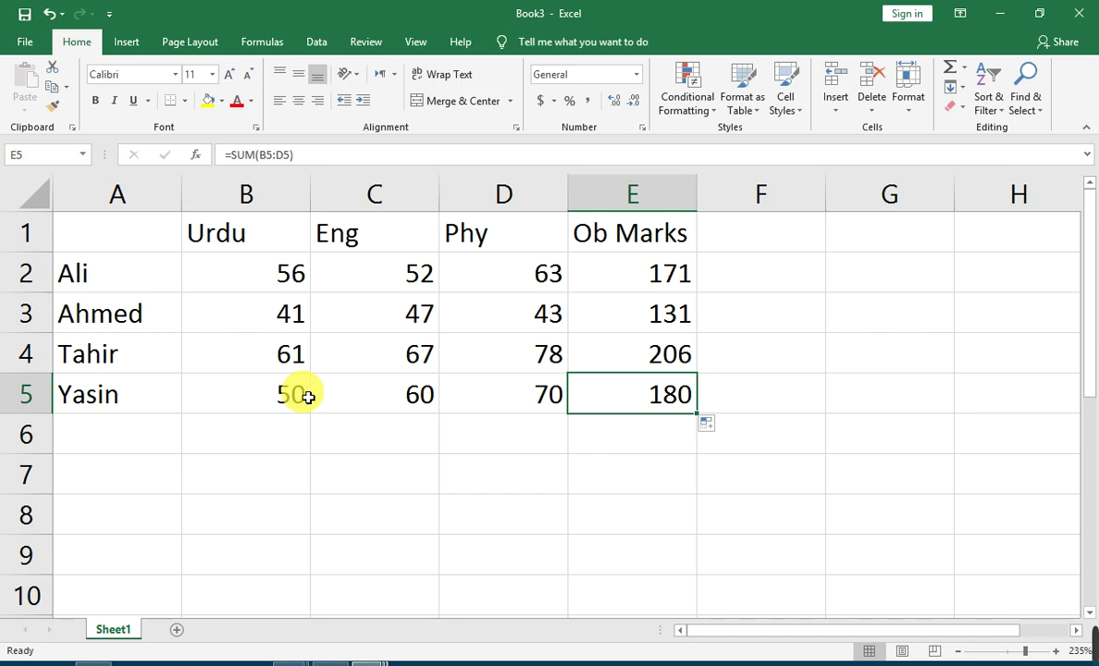
click(296, 394)
click(427, 395)
click(489, 391)
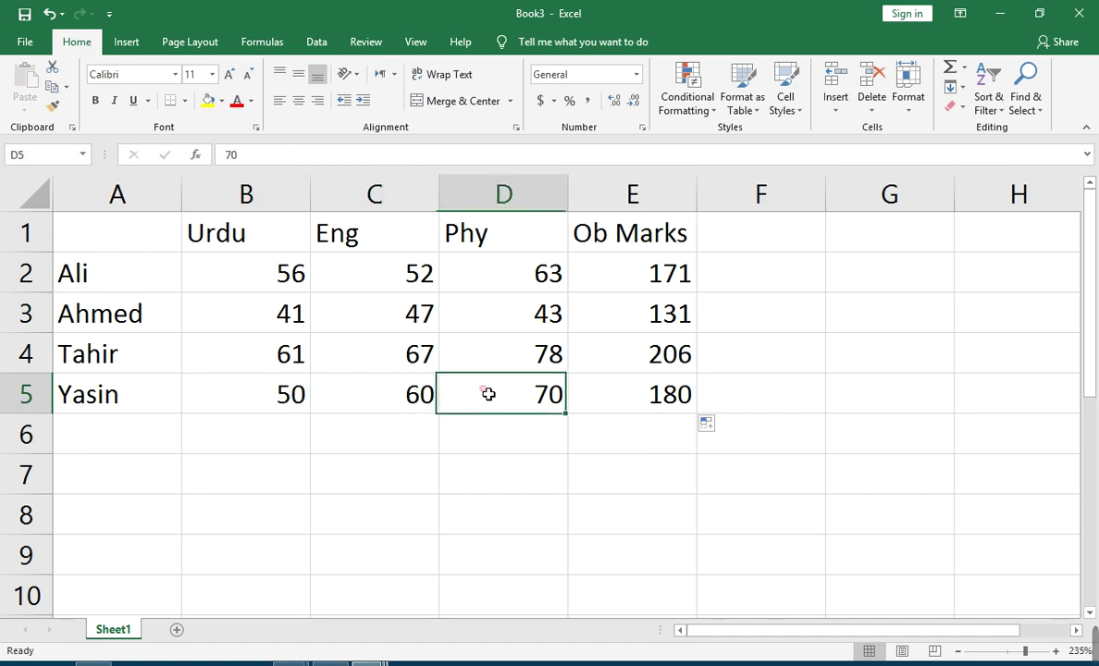
click(630, 396)
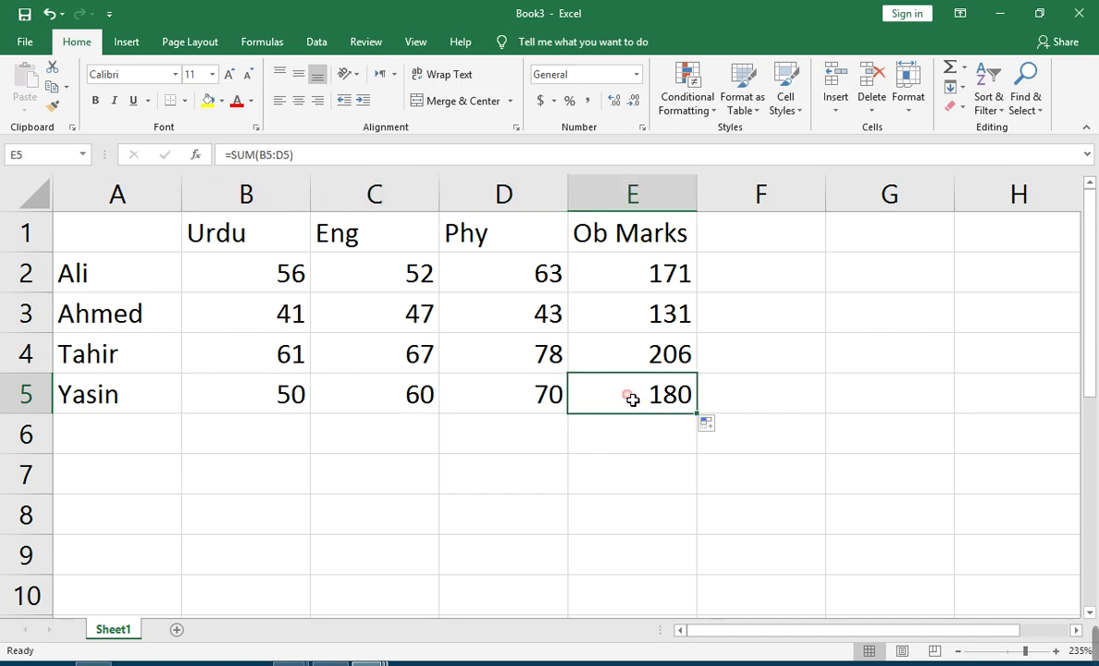
click(294, 356)
click(397, 361)
click(508, 362)
click(640, 360)
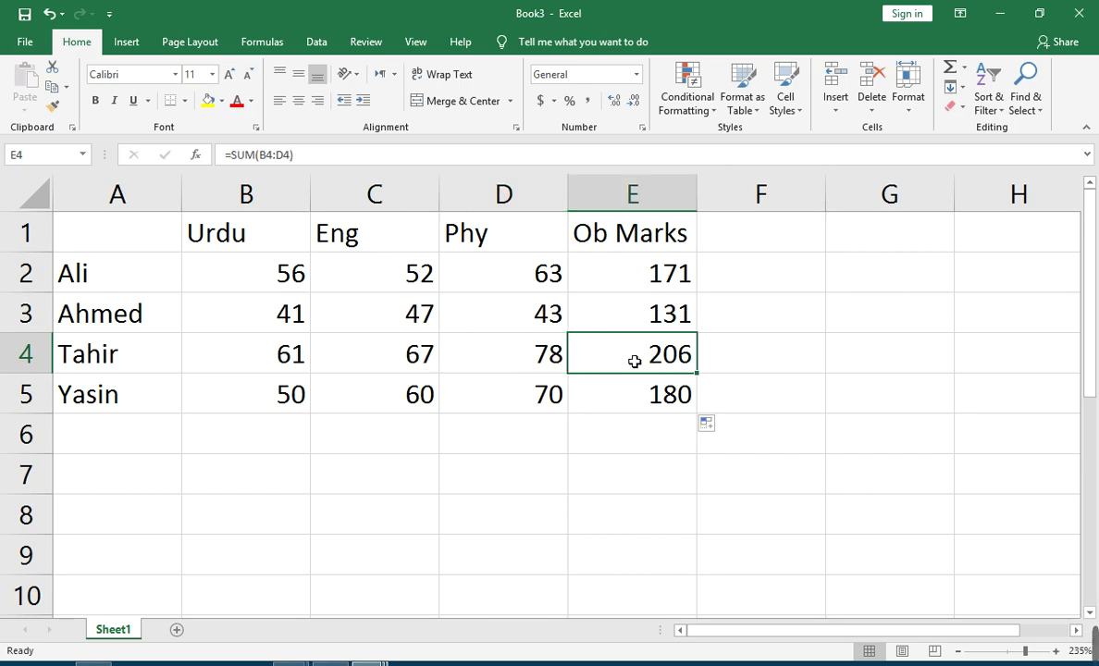
click(285, 318)
click(380, 313)
click(475, 313)
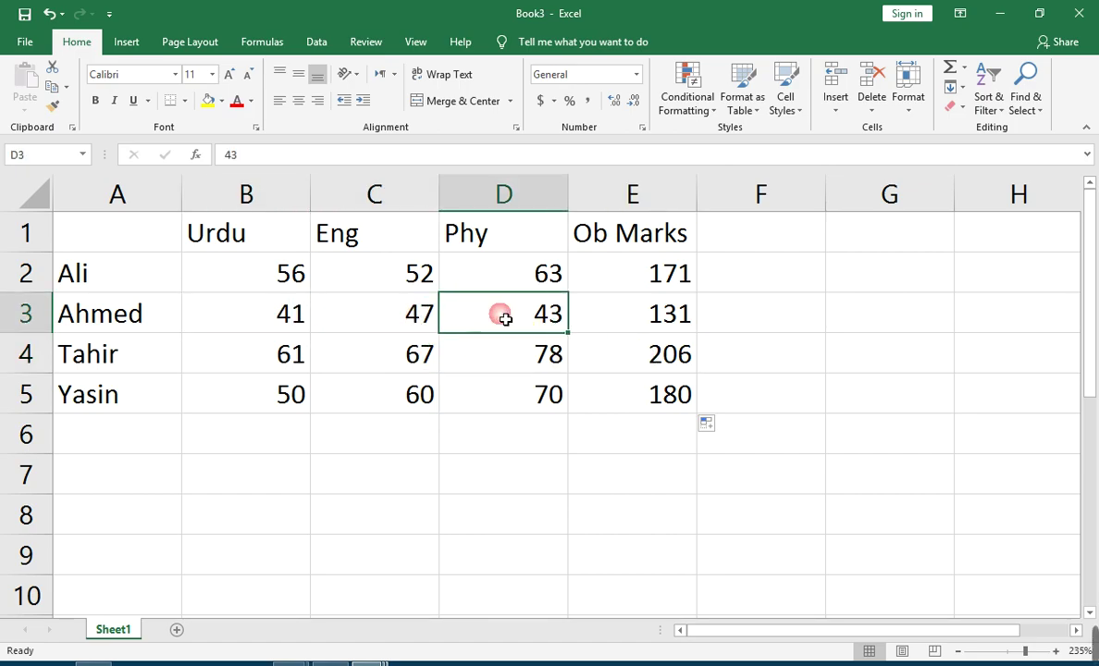
click(641, 324)
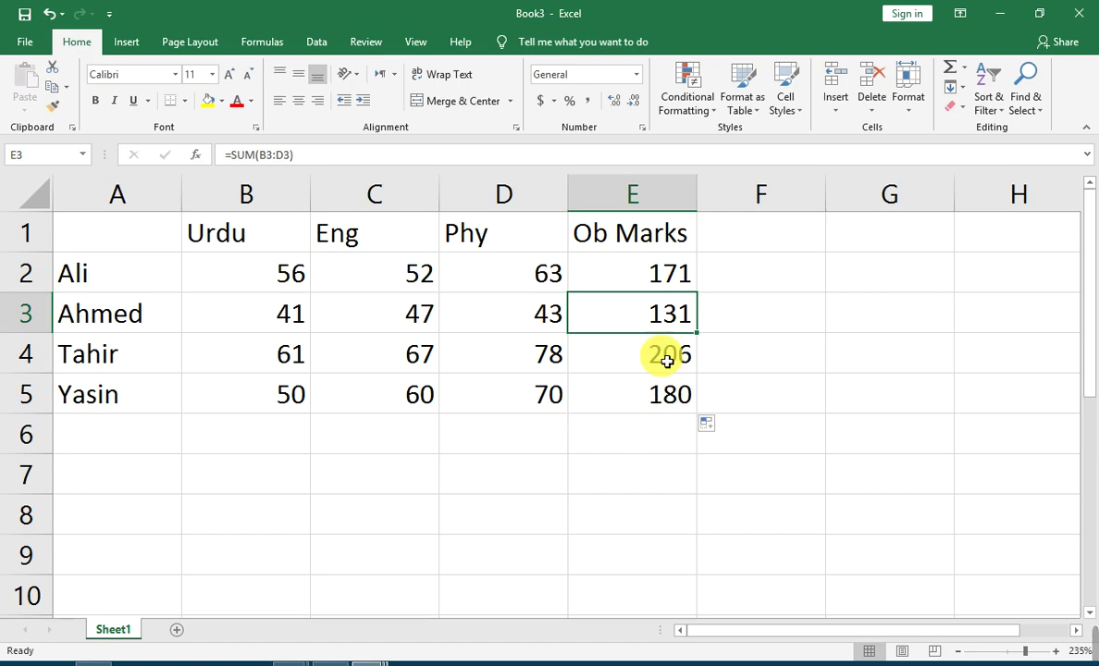
Step: Clear cells E3 to E8 and fill the total formula from E2 down to E10
drag(657, 313, 660, 504)
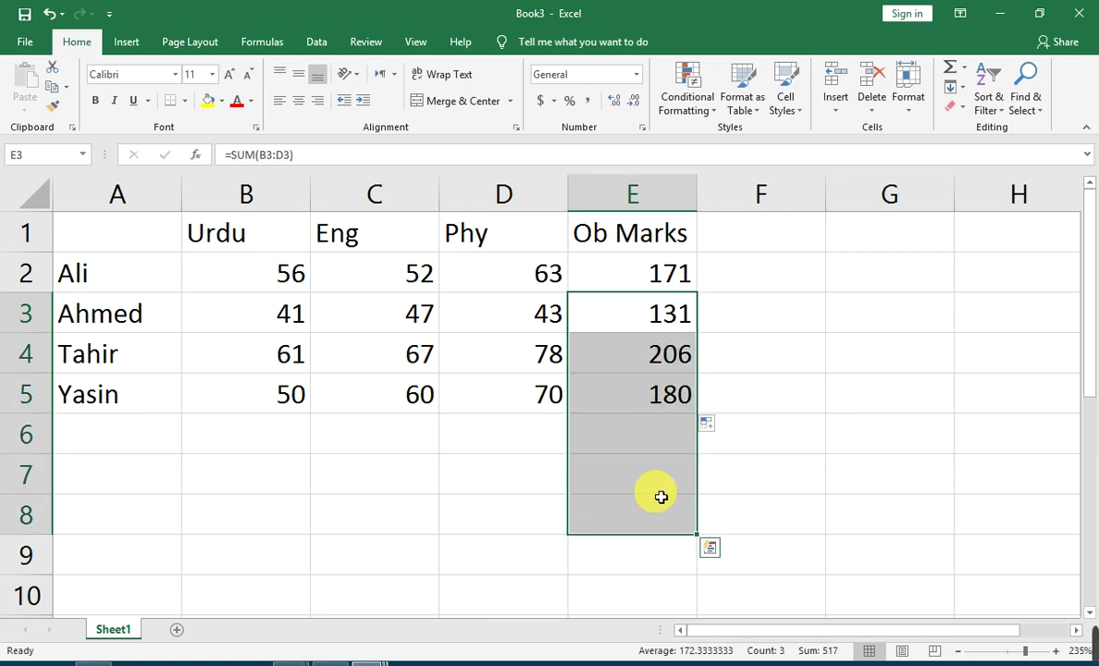
key(Delete)
click(640, 277)
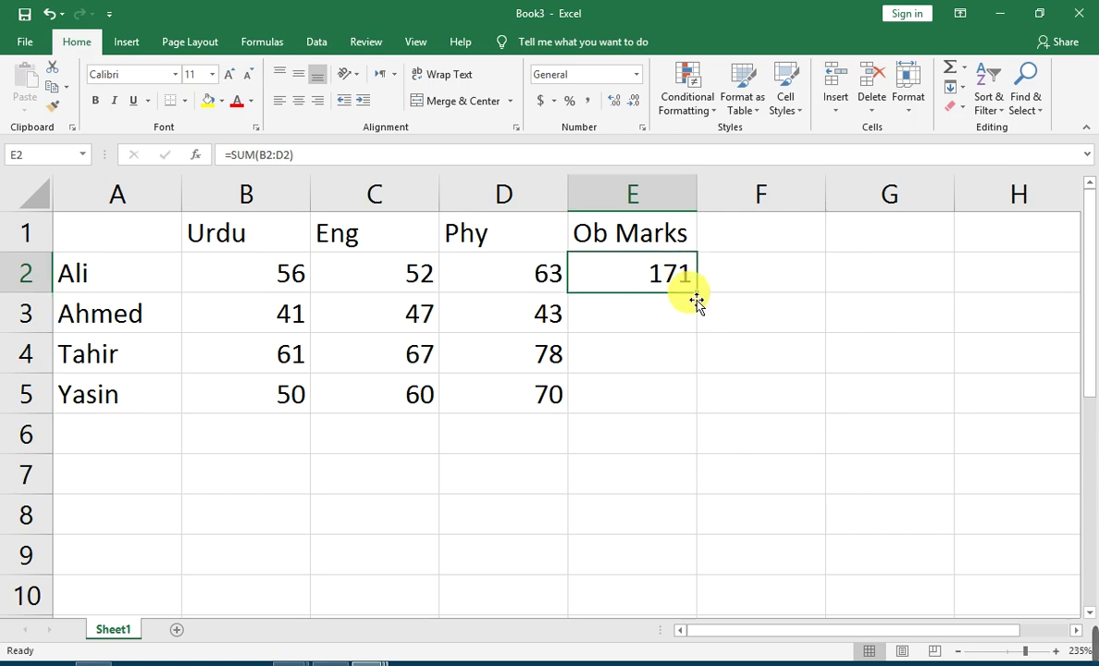
drag(698, 293, 707, 607)
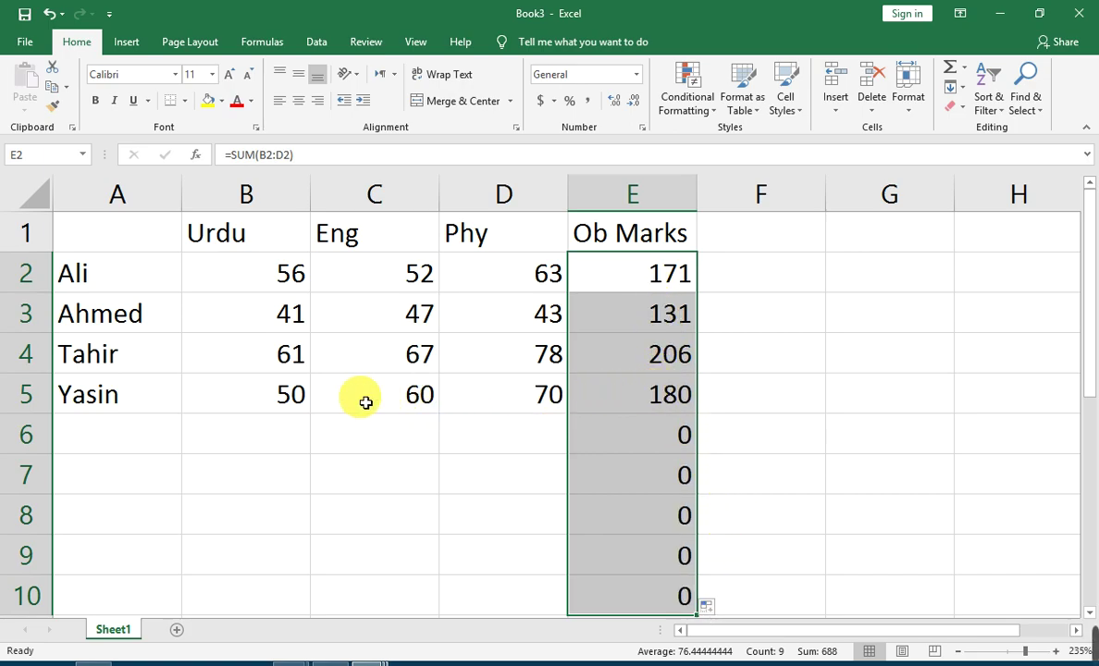
Step: Examine the filled formulas in cells E5 to E8 and the empty mark cells in row 6
click(646, 399)
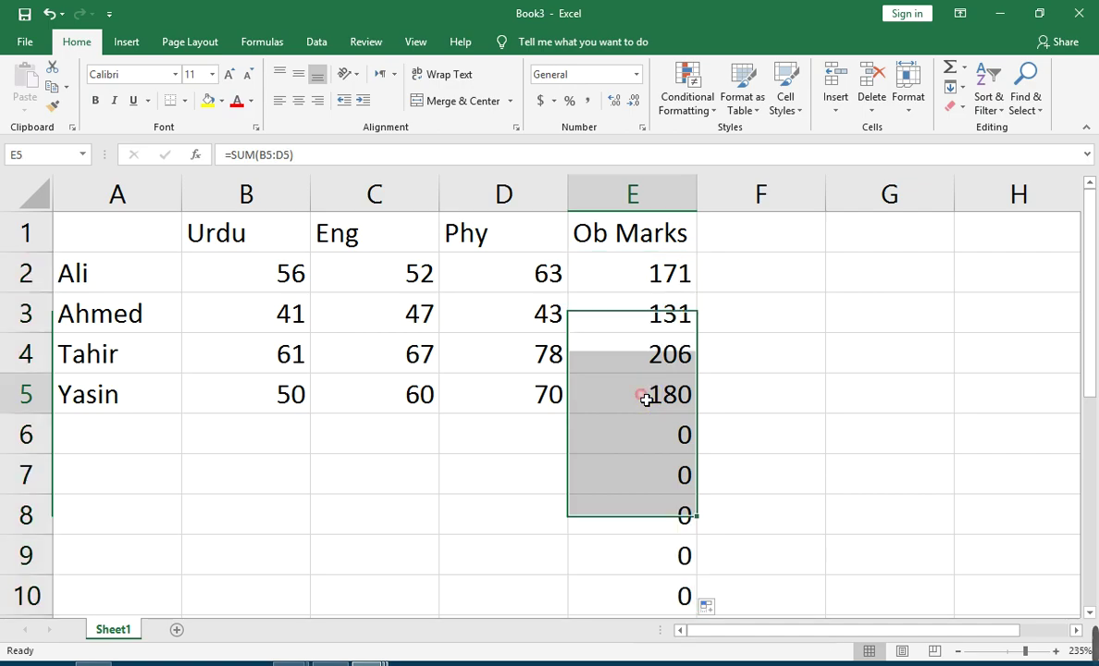
click(667, 440)
click(672, 477)
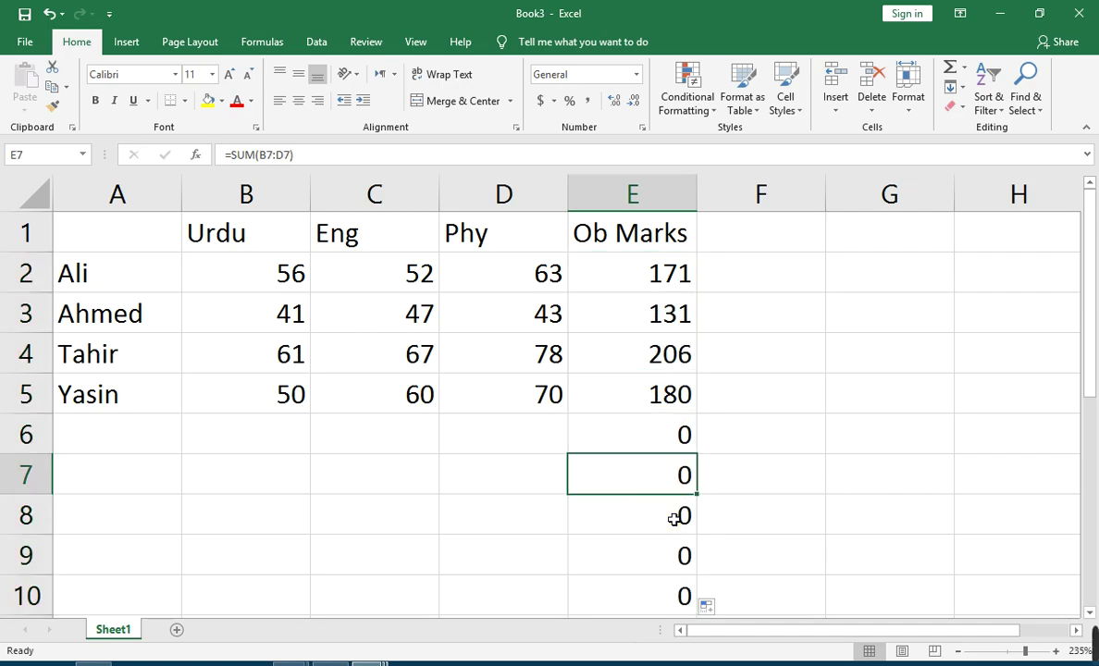
click(674, 515)
click(511, 447)
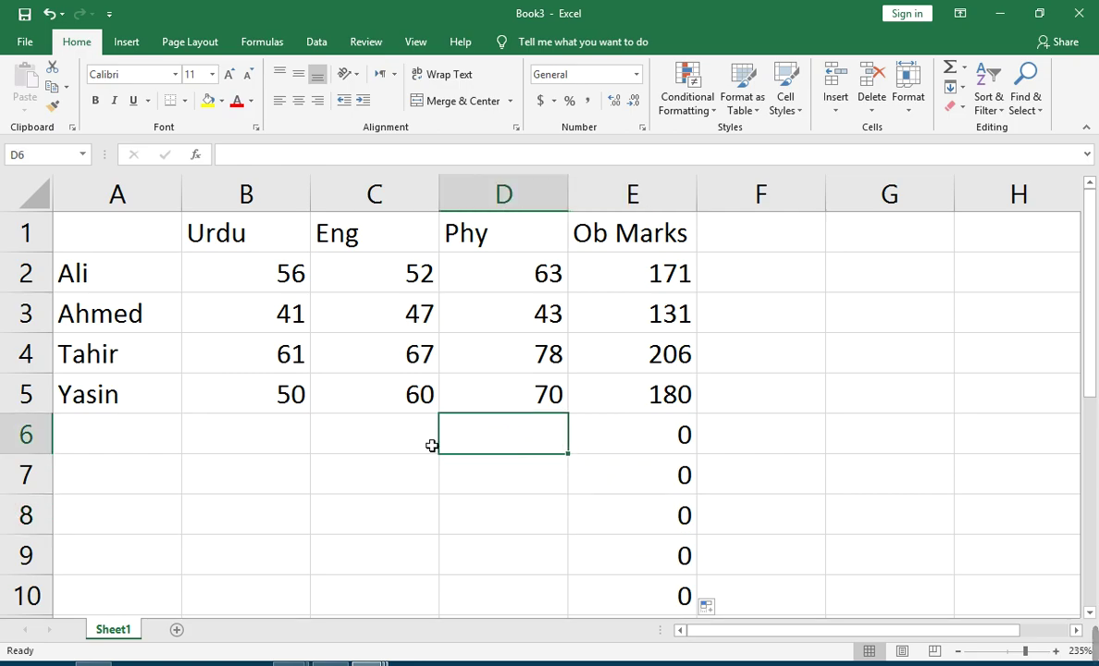
click(388, 443)
click(263, 441)
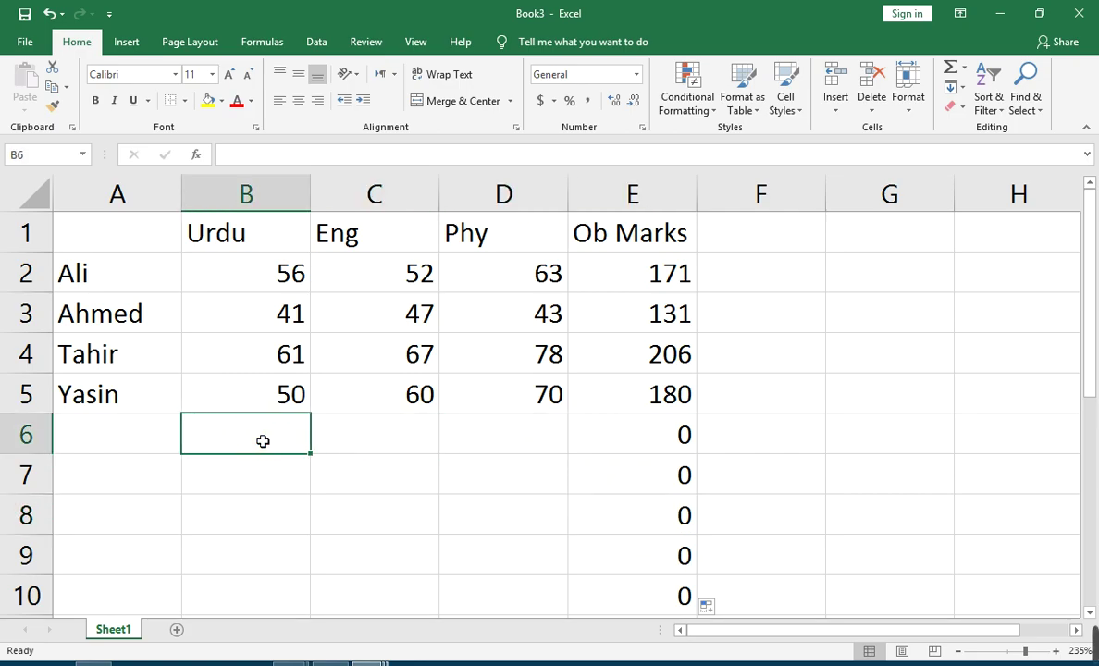
Step: Add a fifth student's name in A6 with marks 30 in Urdu, 40 in Eng and 50 in Phy
click(118, 431)
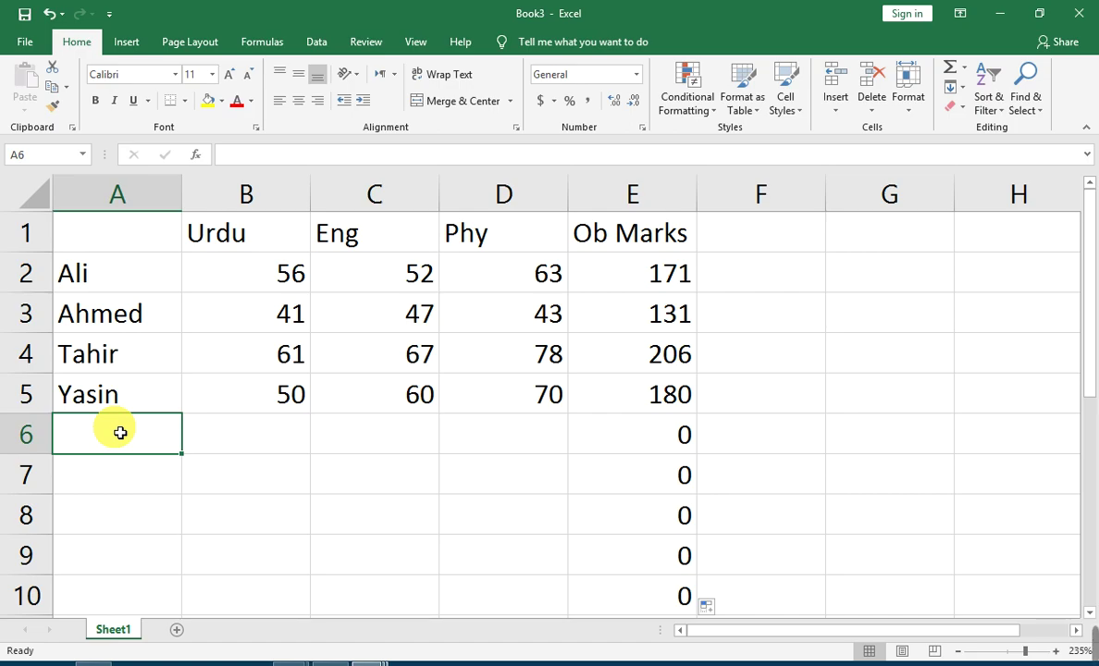
text(Nouman)
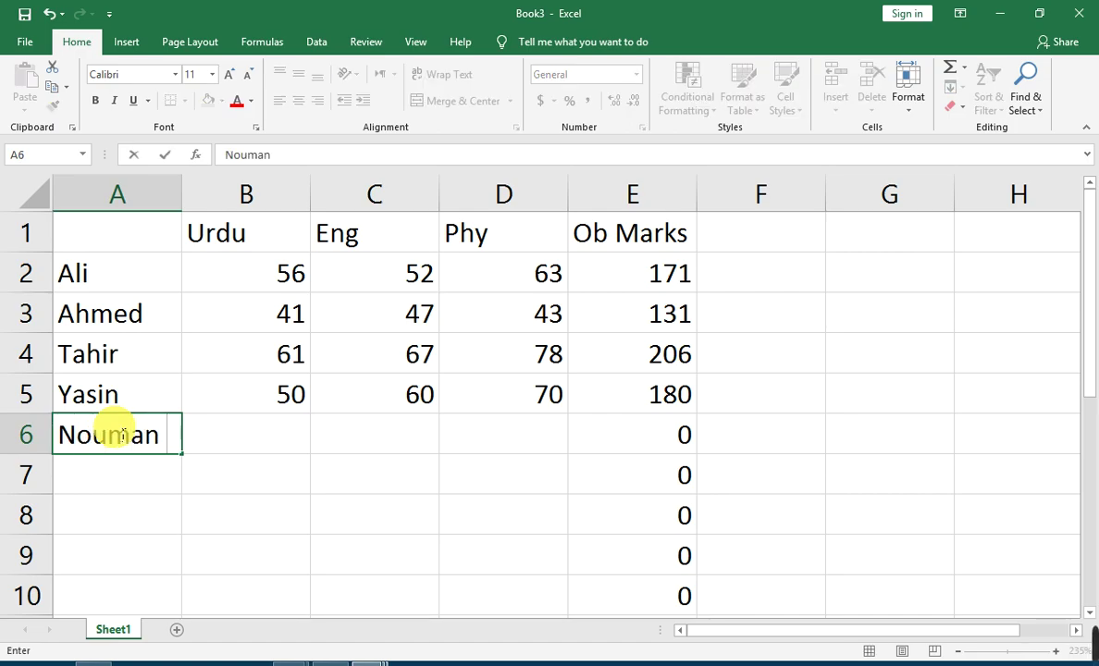
key(Tab)
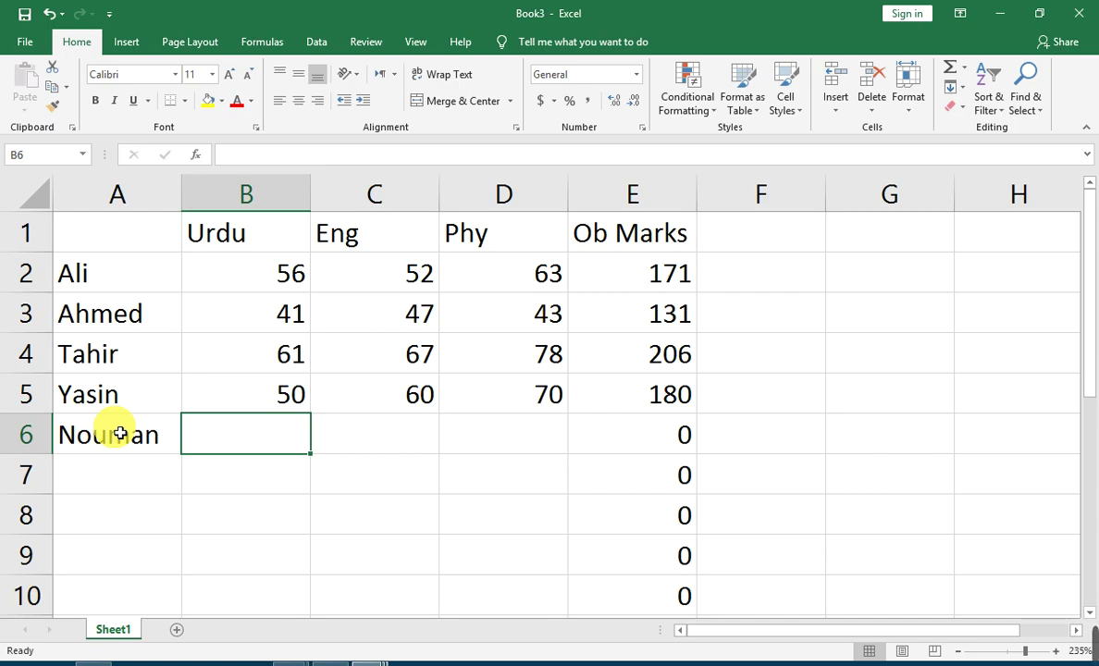
text(30)
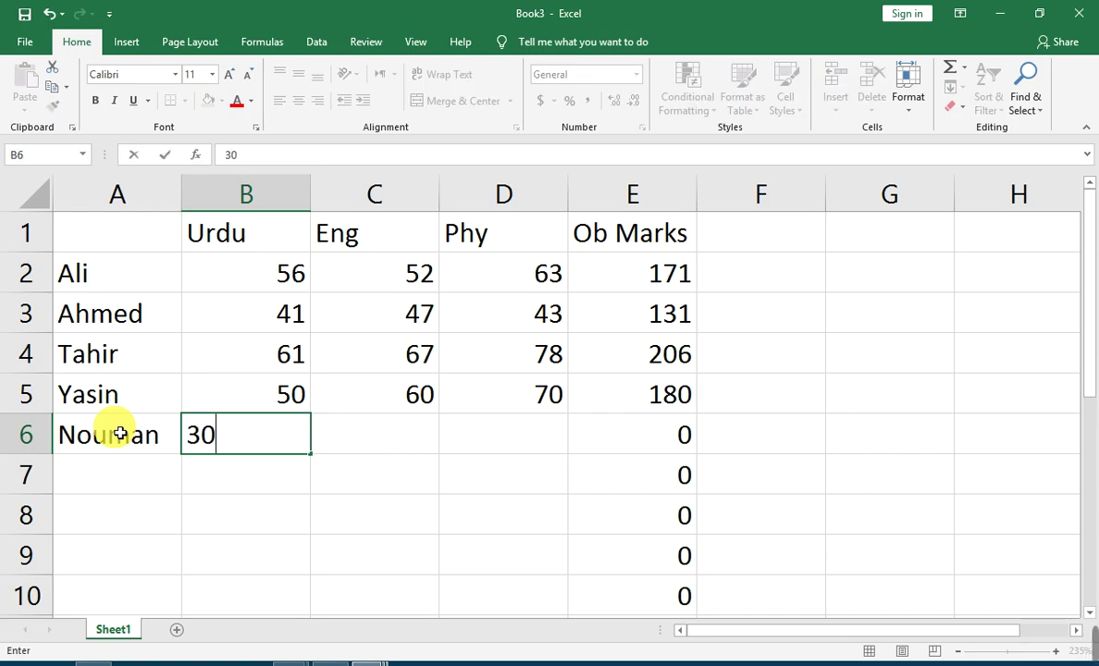
key(Tab)
text(40)
key(Tab)
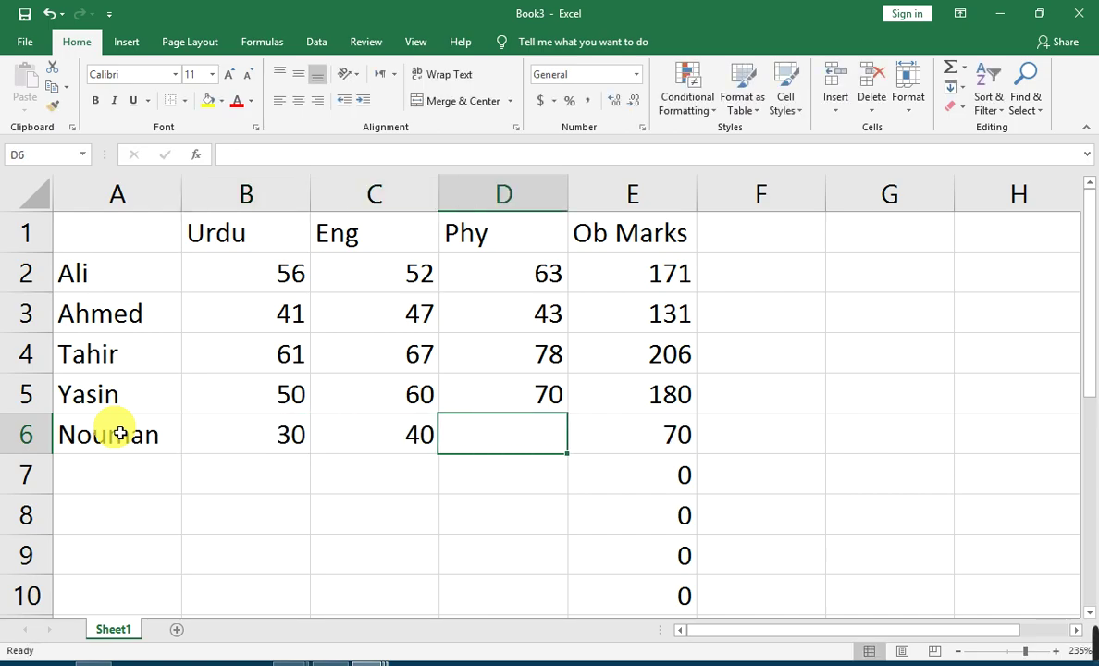
text(50)
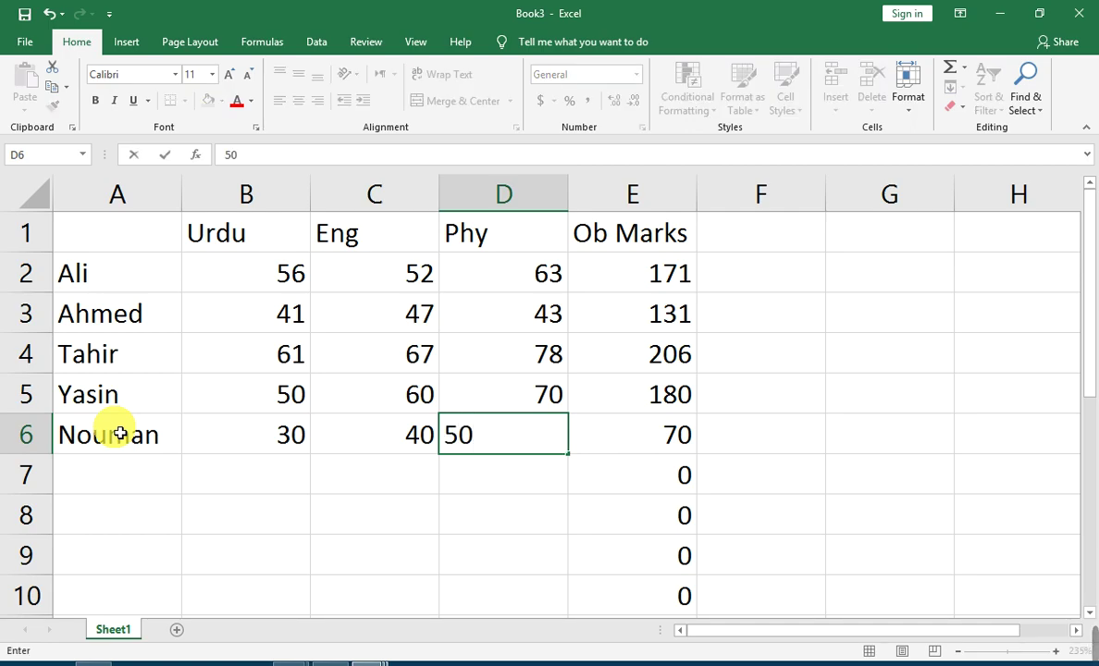
key(Tab)
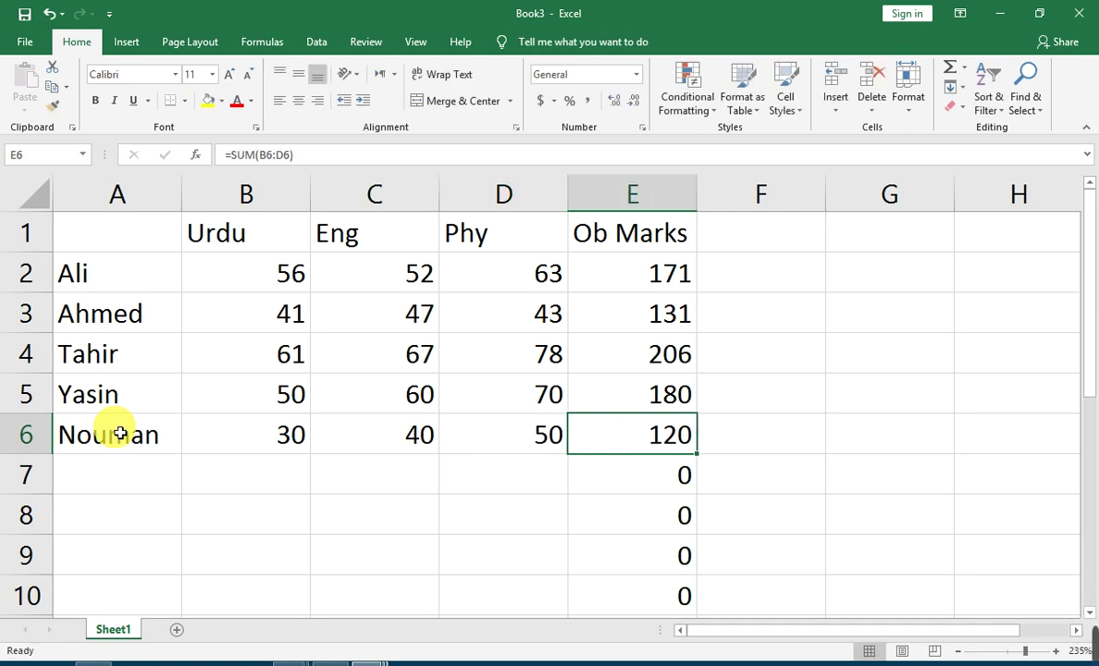
Step: Add a sixth student's name in A7 with marks 71 in Urdu, 65 in Eng and 45 in Phy
key(Down)
key(Left)
key(Left)
key(Left)
key(Left)
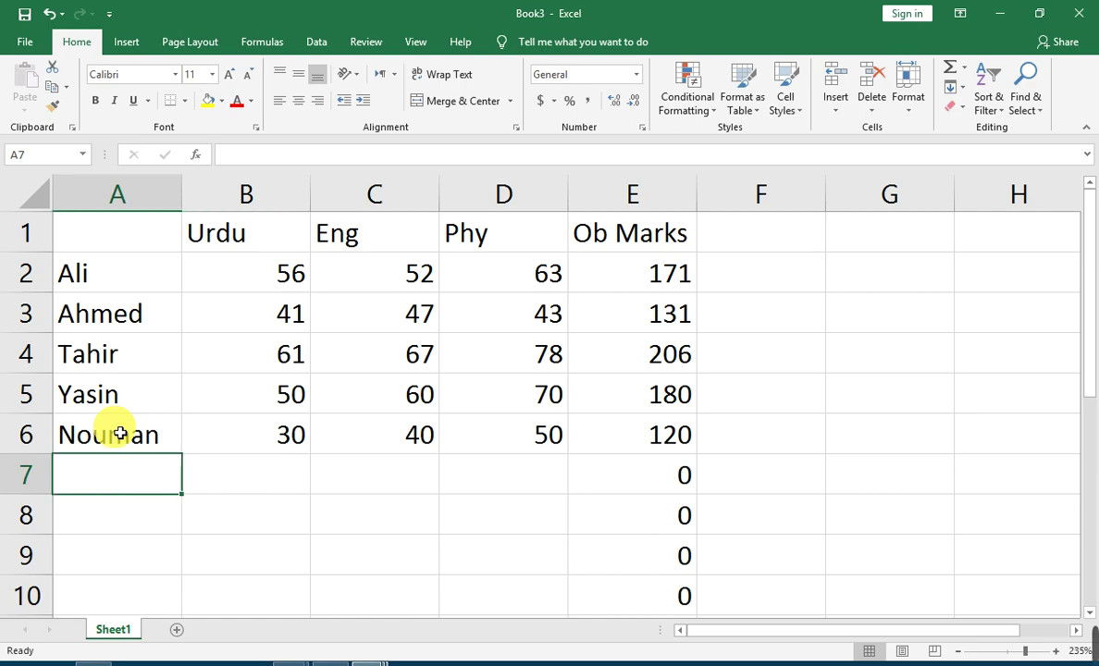
text(Fahad)
key(Tab)
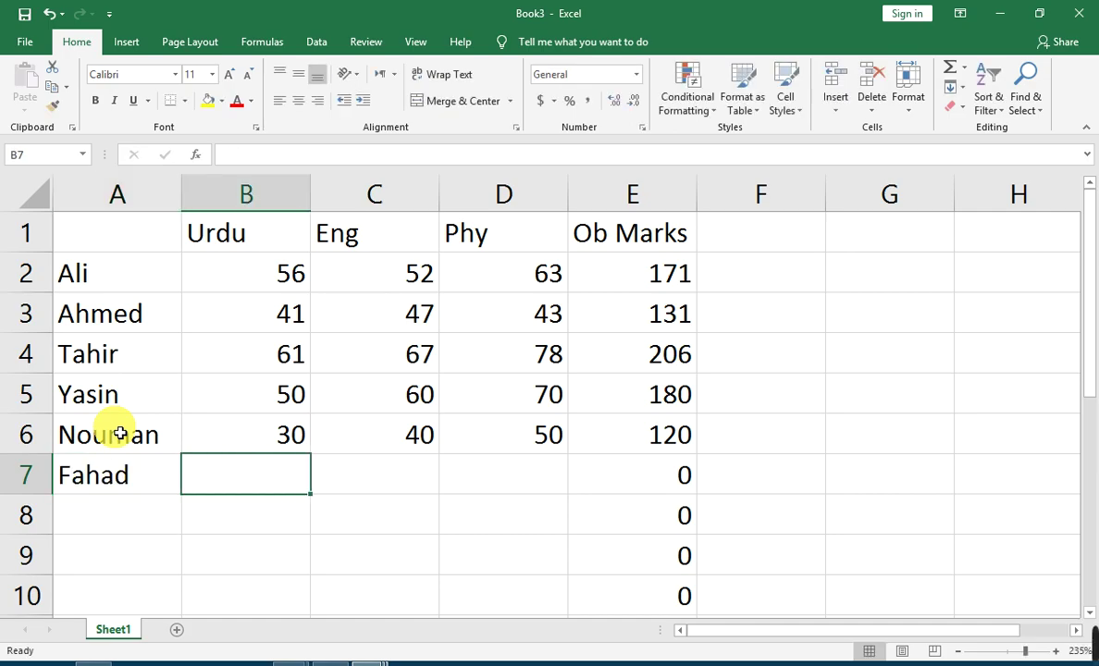
text(71)
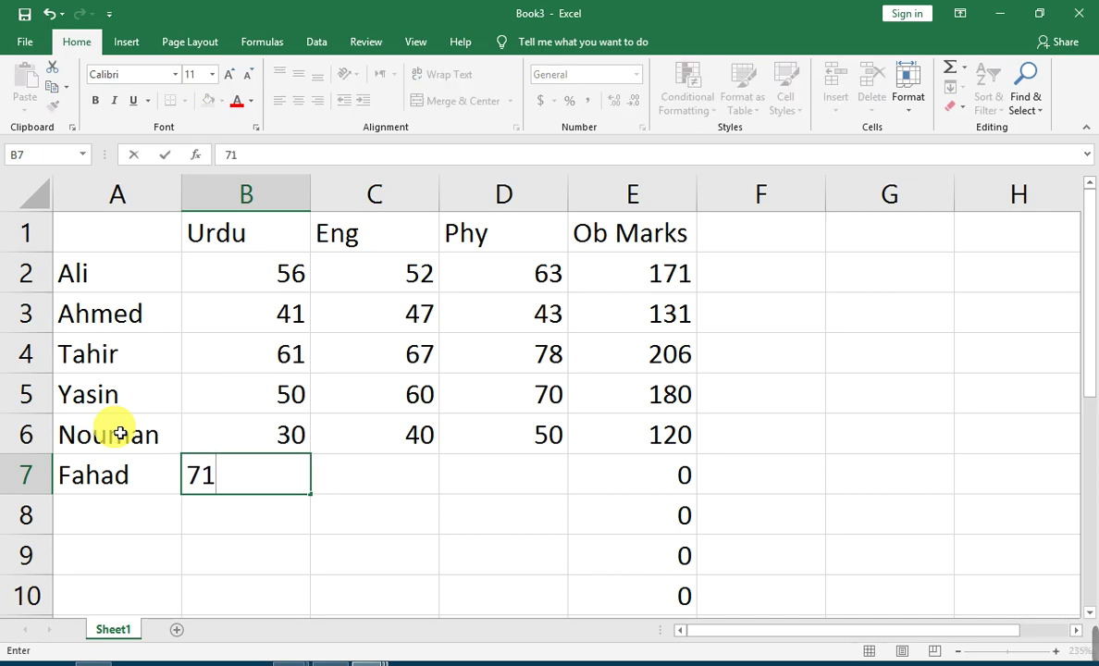
key(Tab)
text(65)
key(Tab)
text(45)
key(Tab)
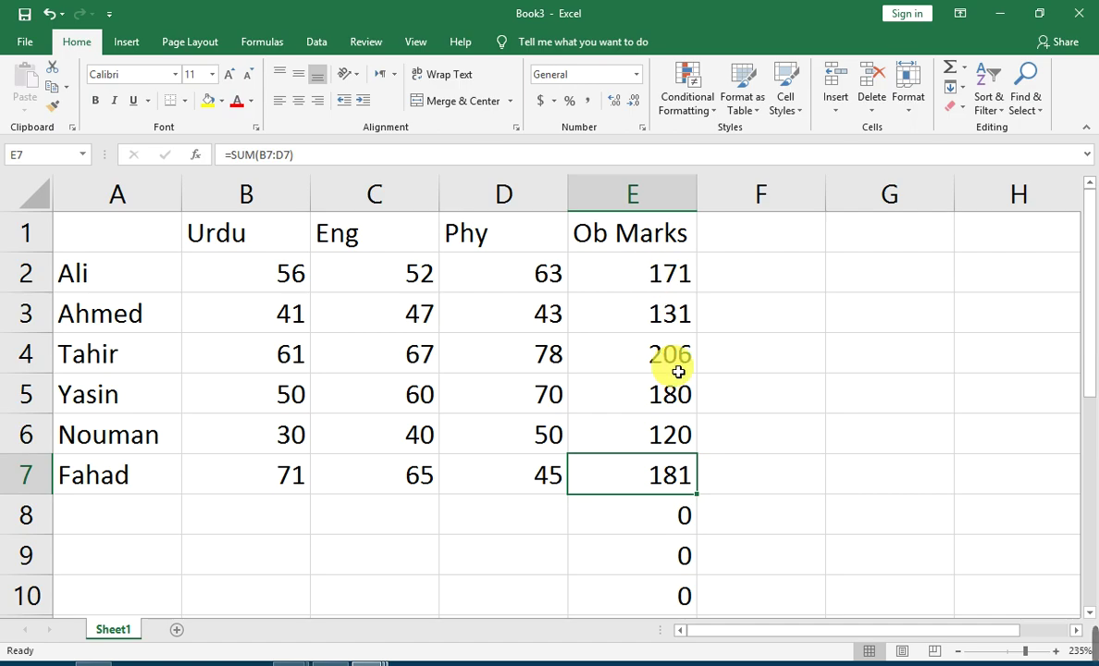
Step: Clear the unused total formulas in E8 to E10 and enter the heading Average in F1
drag(660, 520, 680, 606)
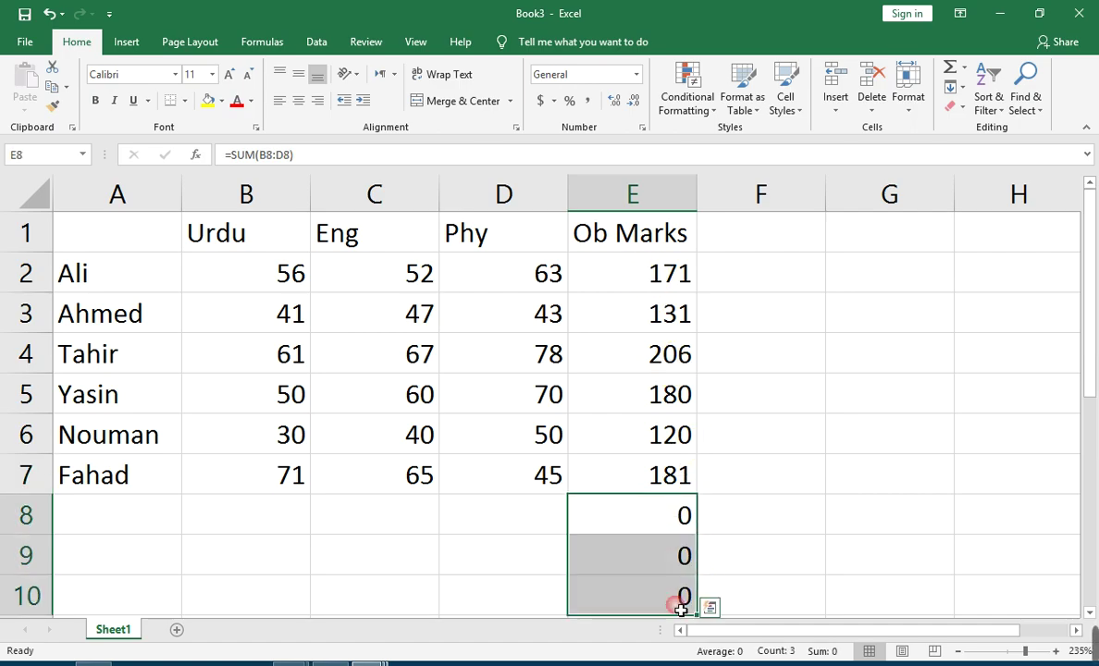
key(Delete)
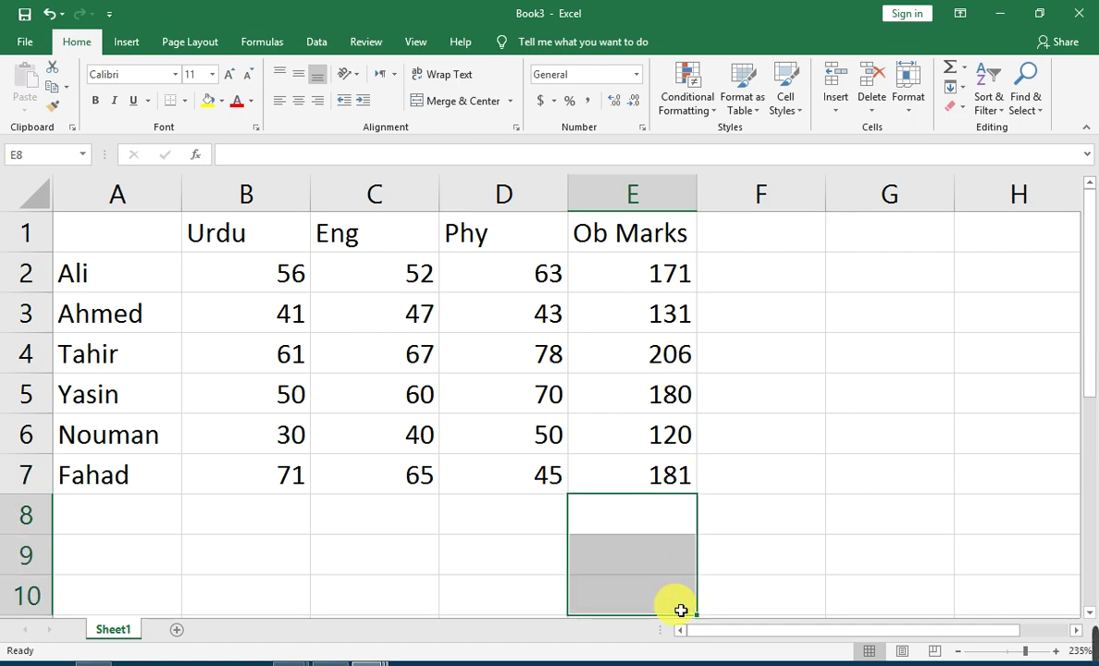
key(Right)
key(Up)
key(Up)
key(Up)
key(Up)
key(Up)
key(Up)
key(Up)
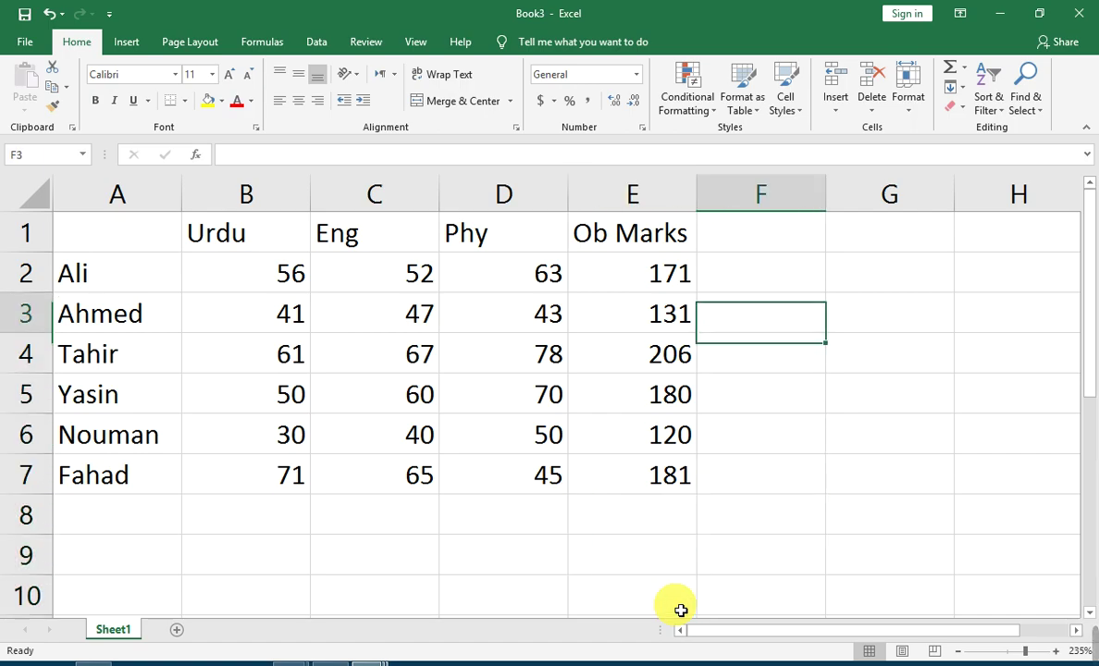
text(v)
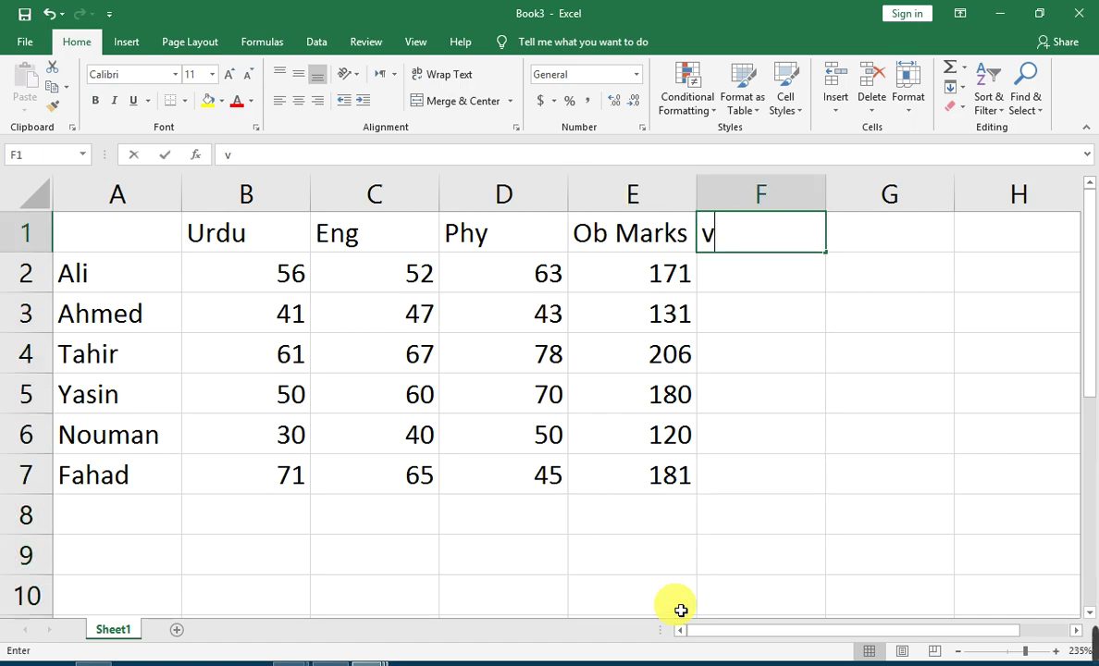
key(BackSpace)
text(Average)
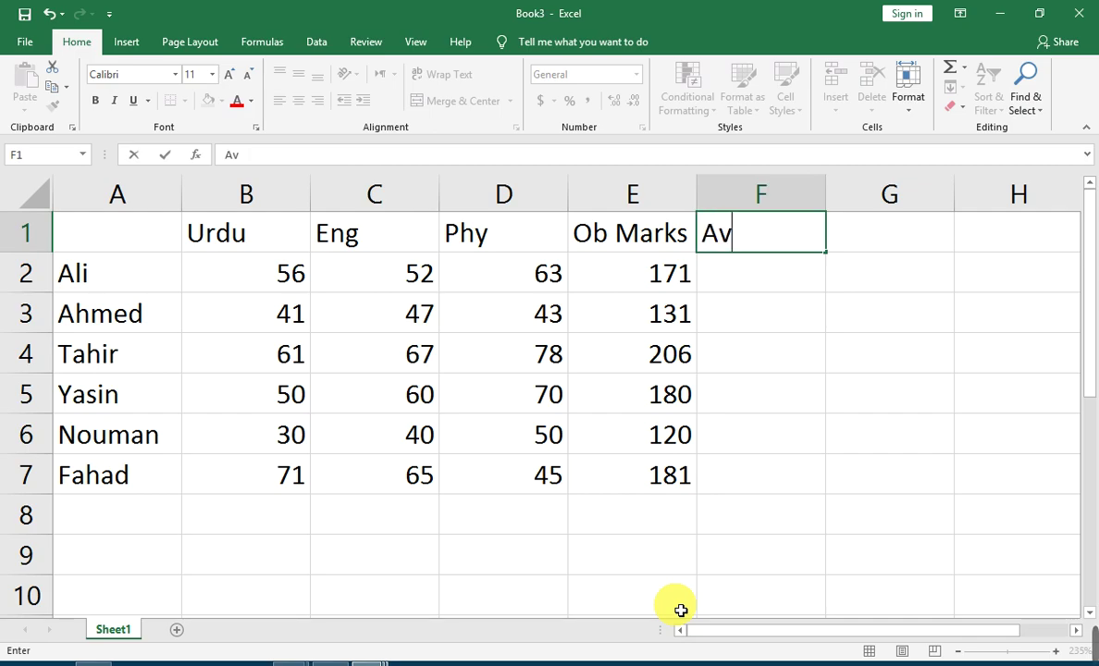
key(Return)
Step: Calculate the first student's average in F2 with =AVERAGE(B2:D2) and fill the formula down to F7
text(=)
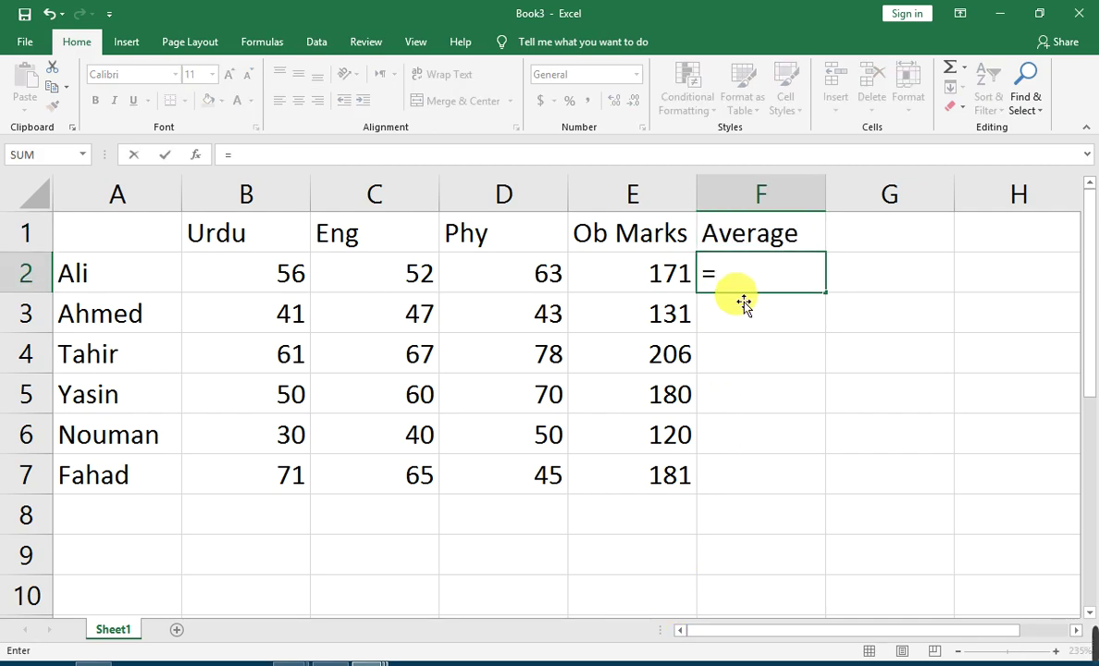
text(average)
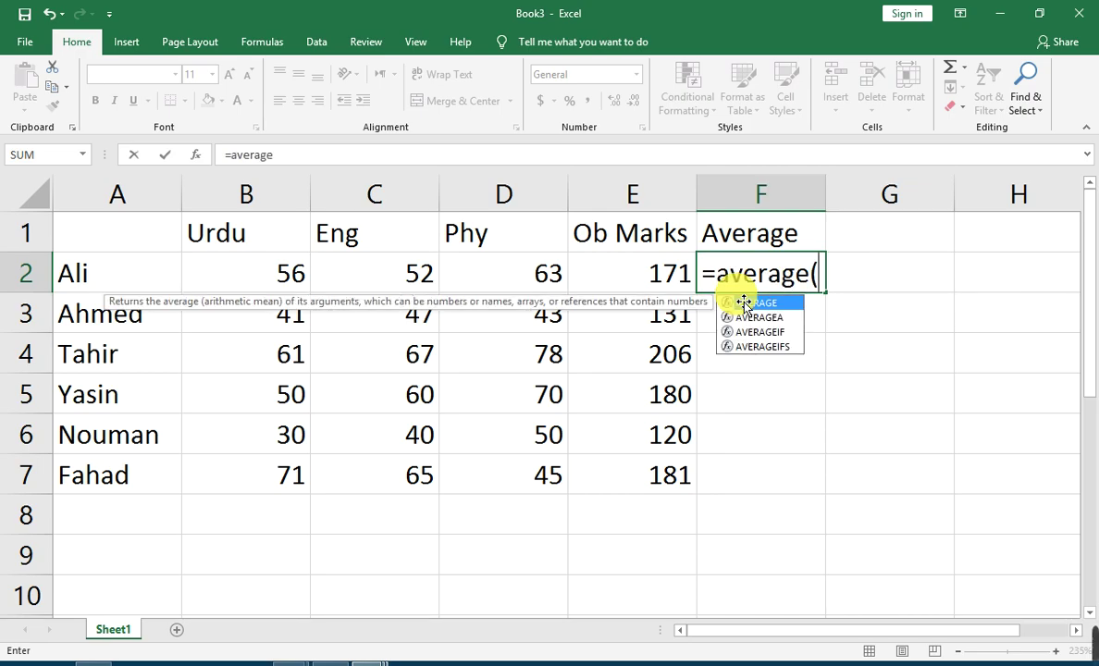
text(()
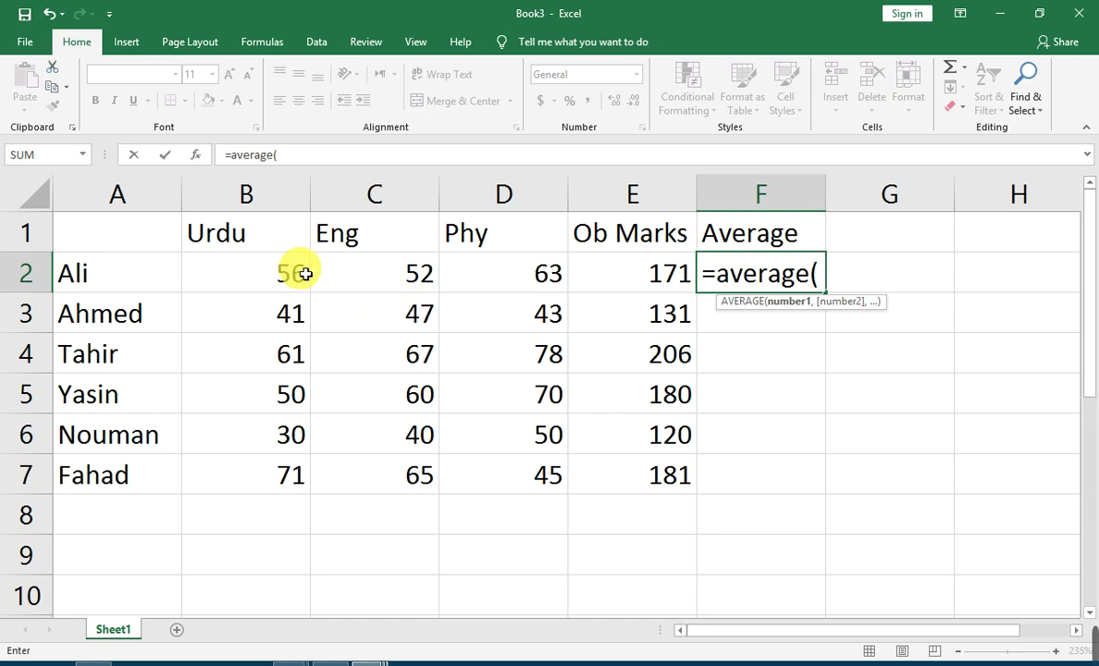
drag(234, 272, 496, 278)
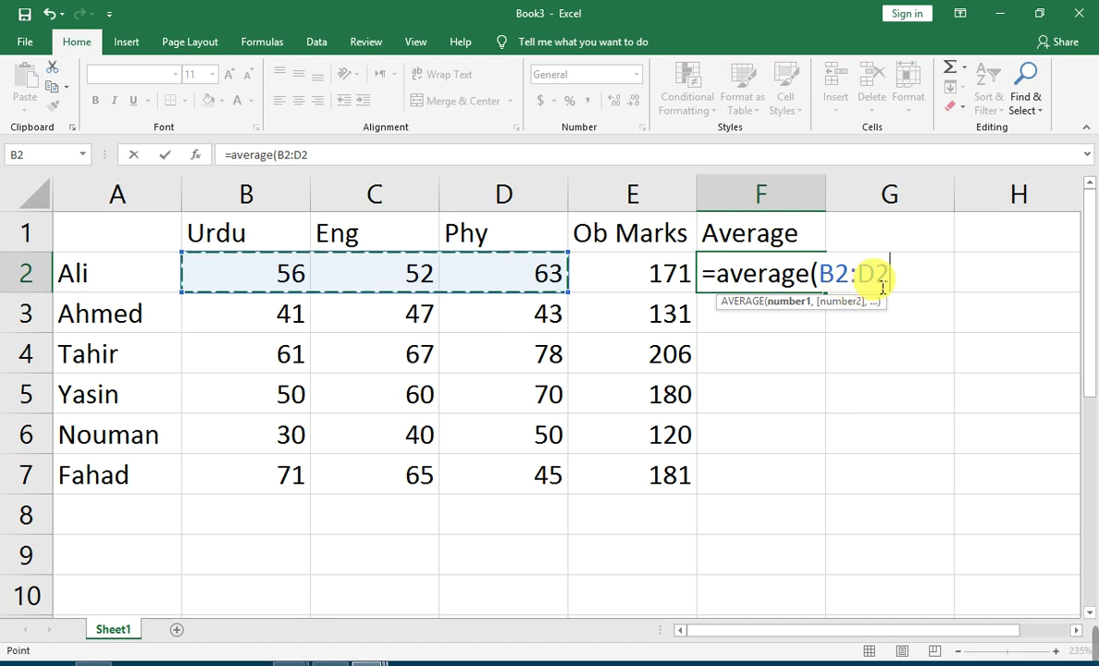
text())
key(Return)
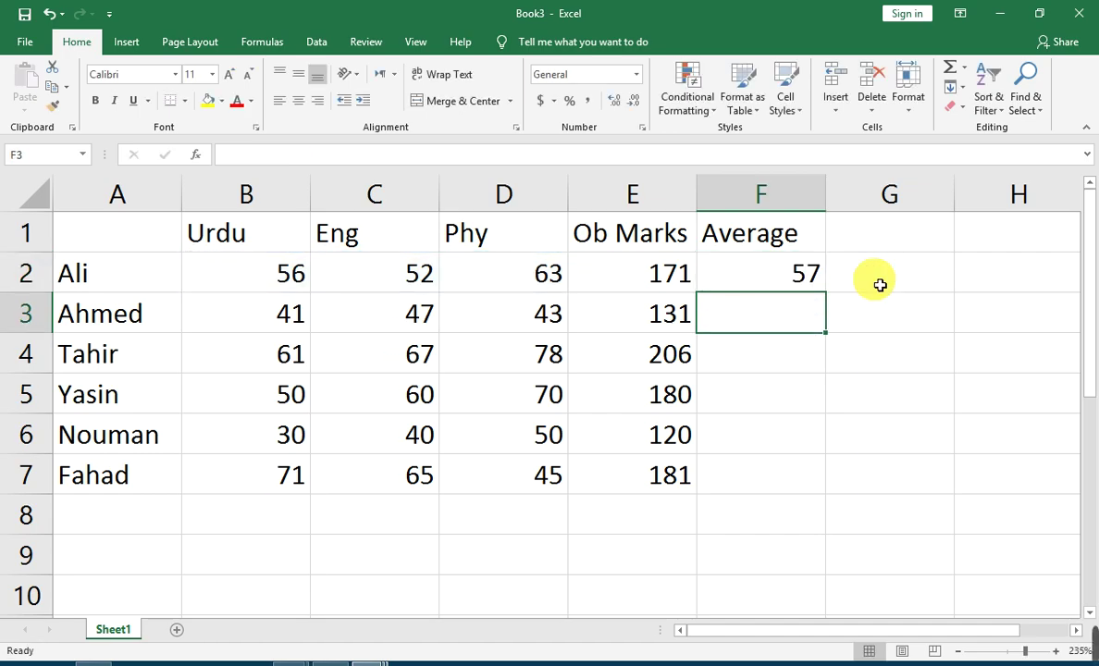
click(801, 277)
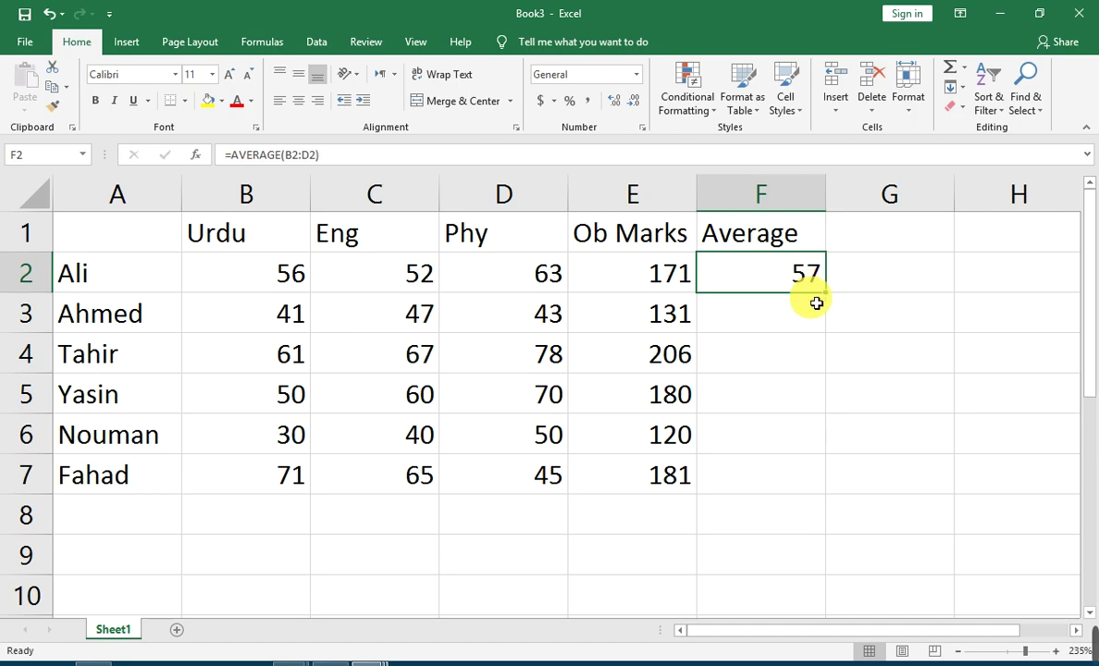
drag(825, 293, 845, 502)
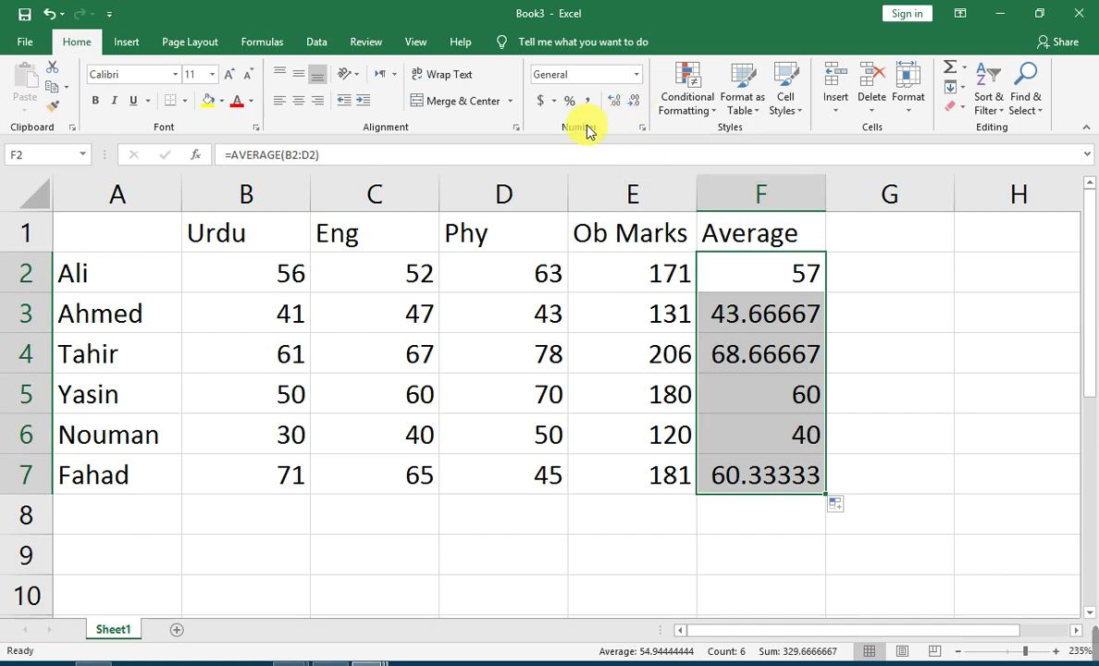
Step: Format the averages in F2 to F7 to show one decimal place
click(628, 106)
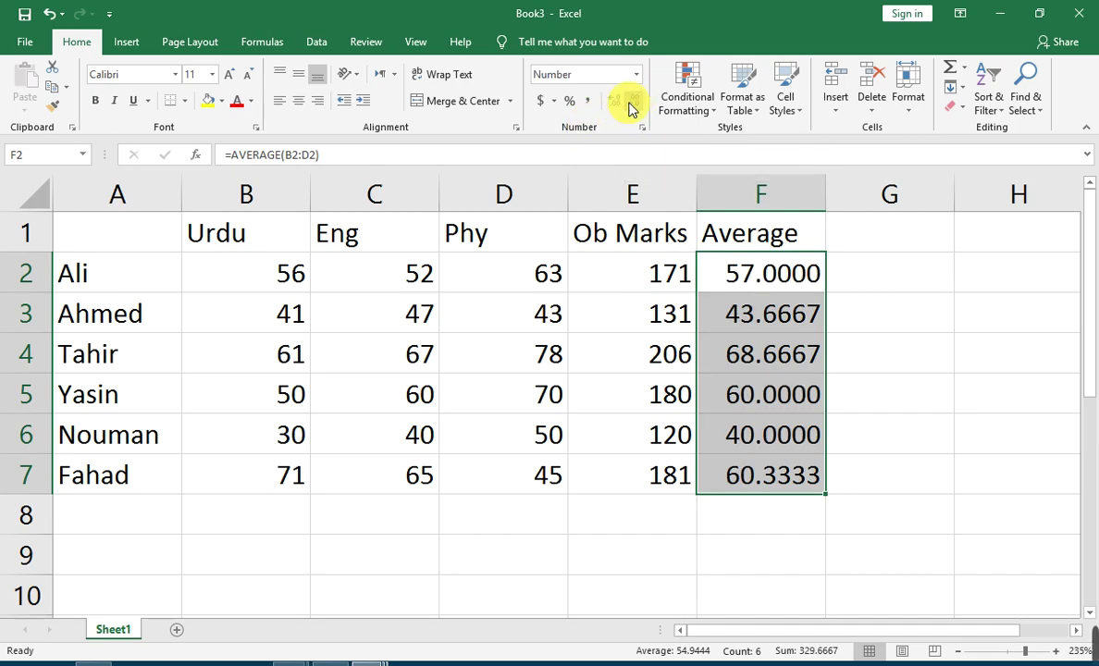
click(618, 104)
click(633, 105)
click(633, 105)
click(635, 106)
click(634, 106)
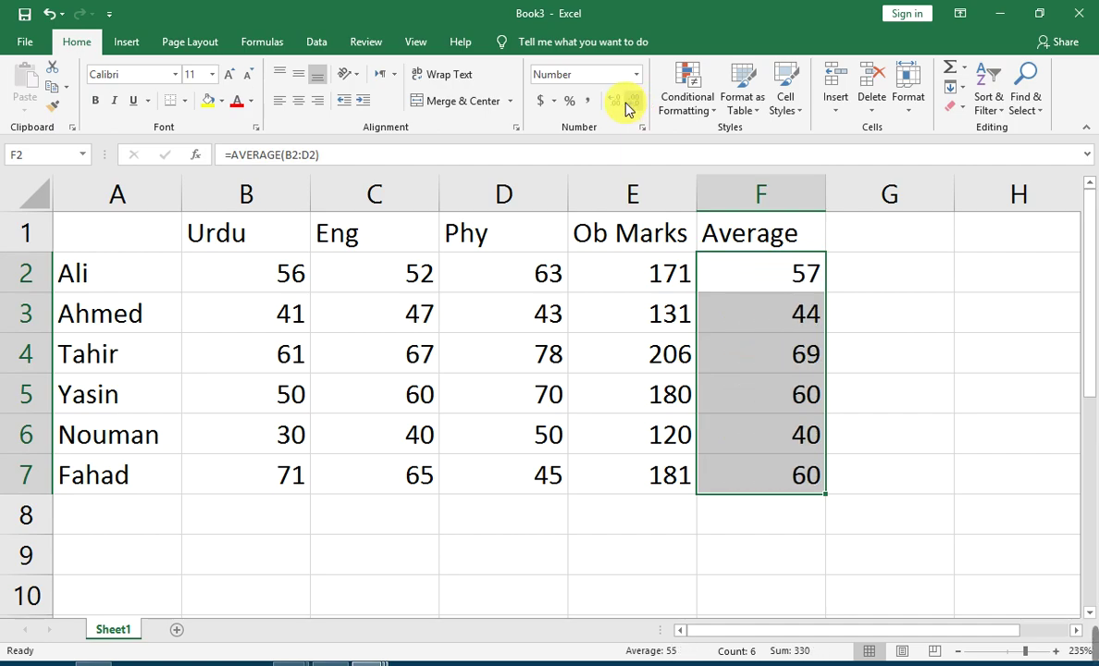
click(615, 104)
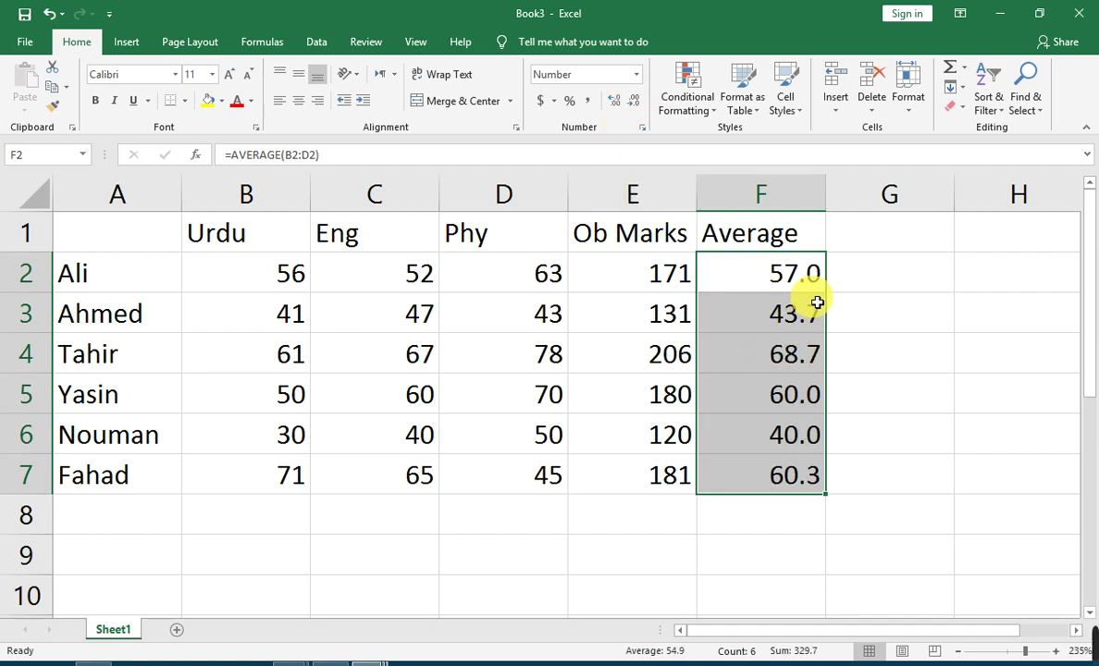
click(614, 104)
click(629, 105)
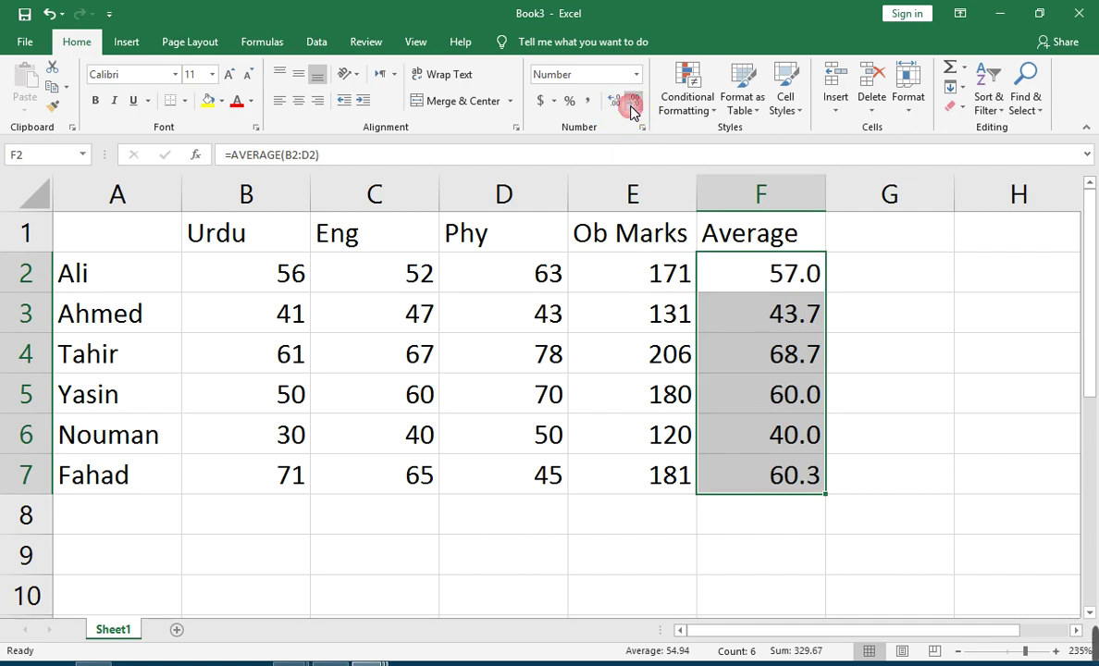
click(629, 105)
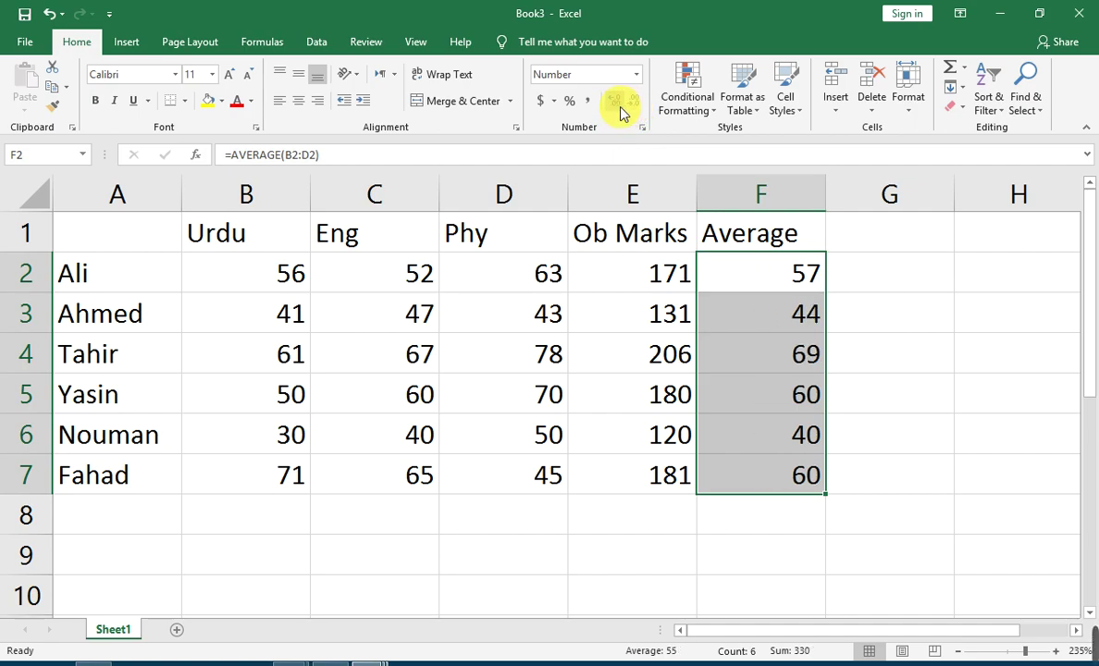
click(614, 103)
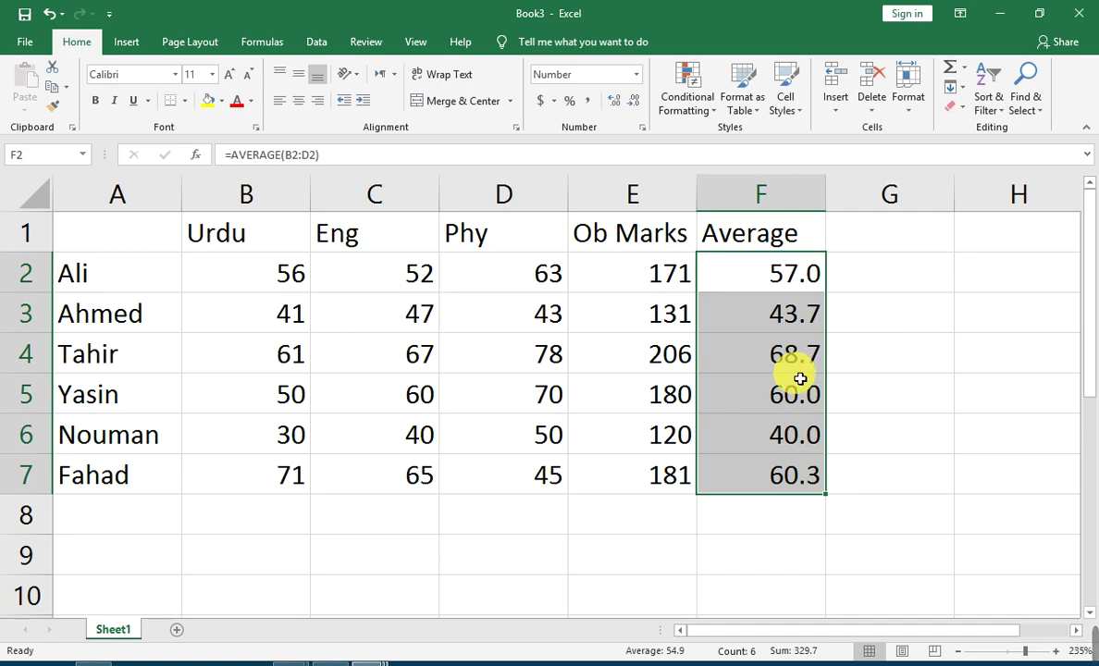
click(768, 277)
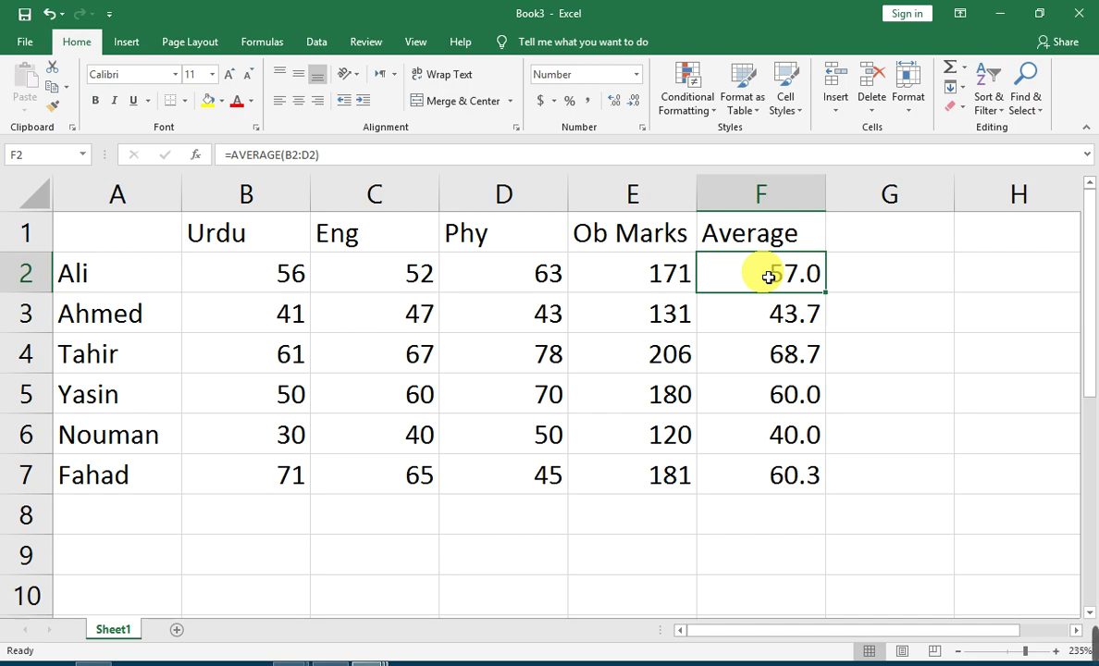
key(Right)
key(Left)
key(Left)
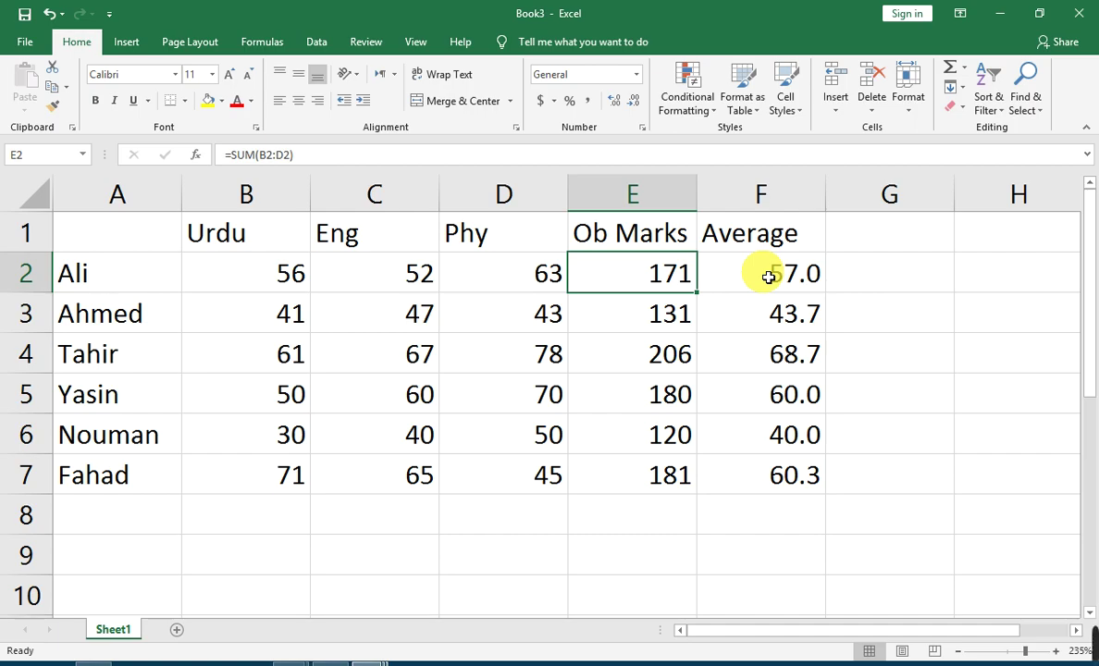
Step: Enter the value 50 in the empty cell H1 and select that cell
key(Right)
key(Right)
key(Right)
key(Right)
key(Left)
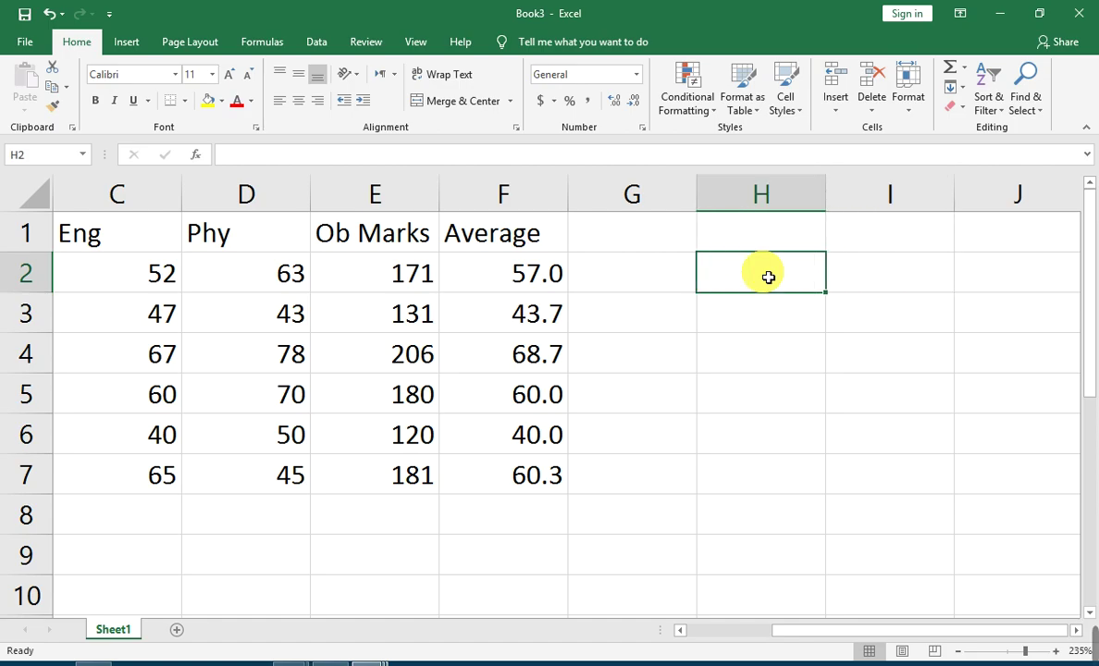
key(Up)
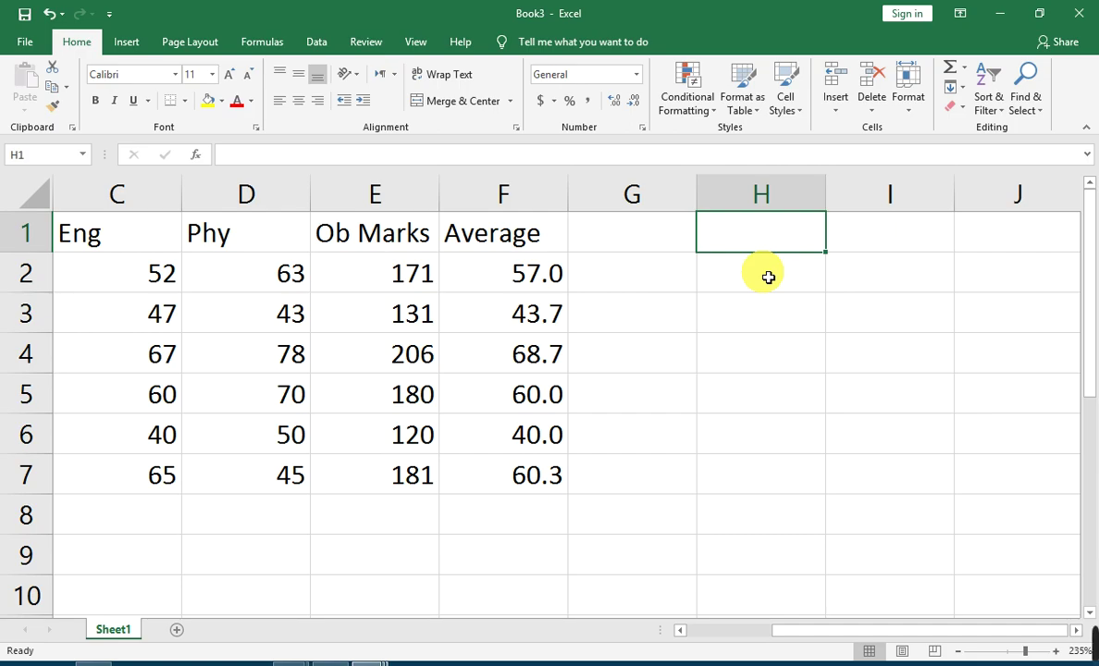
text(50)
click(836, 314)
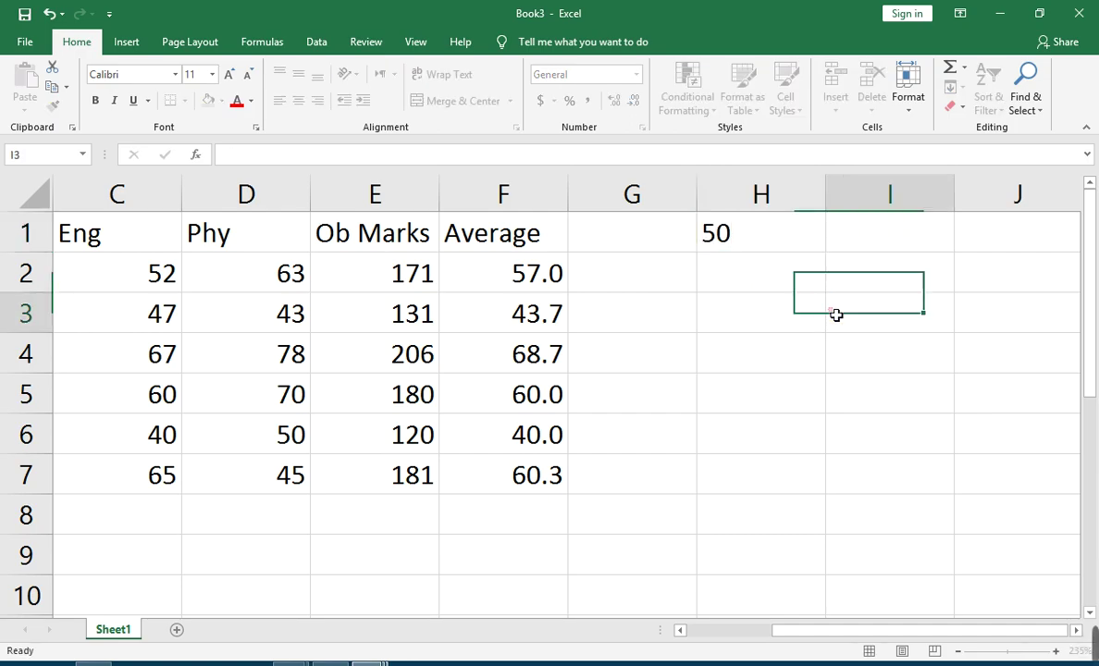
click(794, 238)
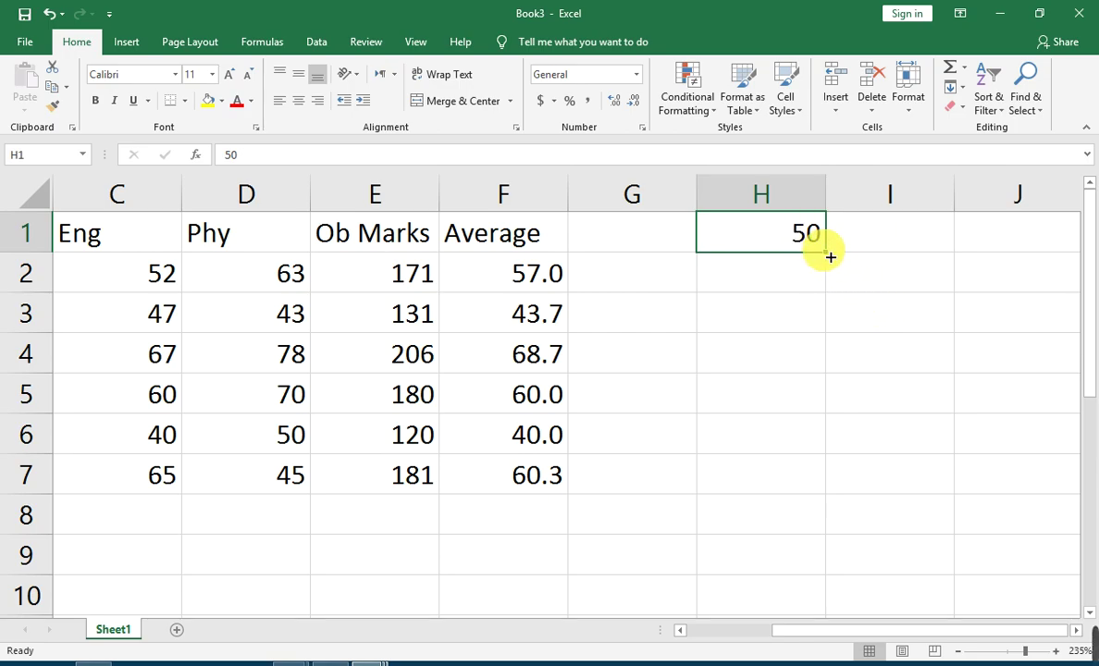
Step: Fill the value 50 from H1 down to H9
drag(831, 256, 842, 590)
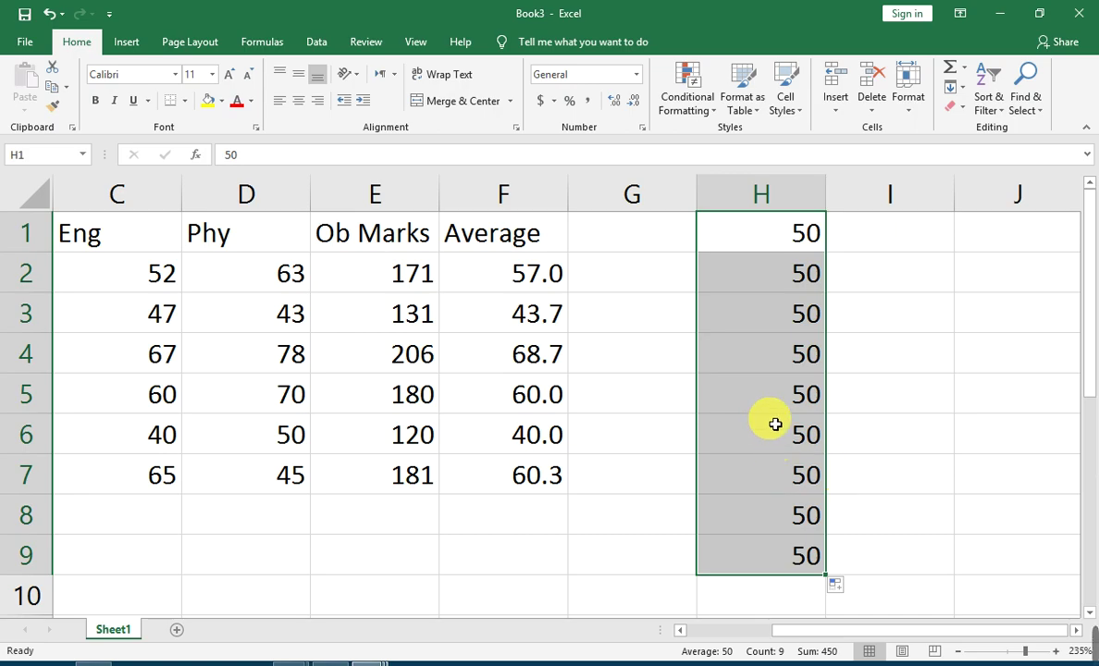
click(783, 251)
click(787, 278)
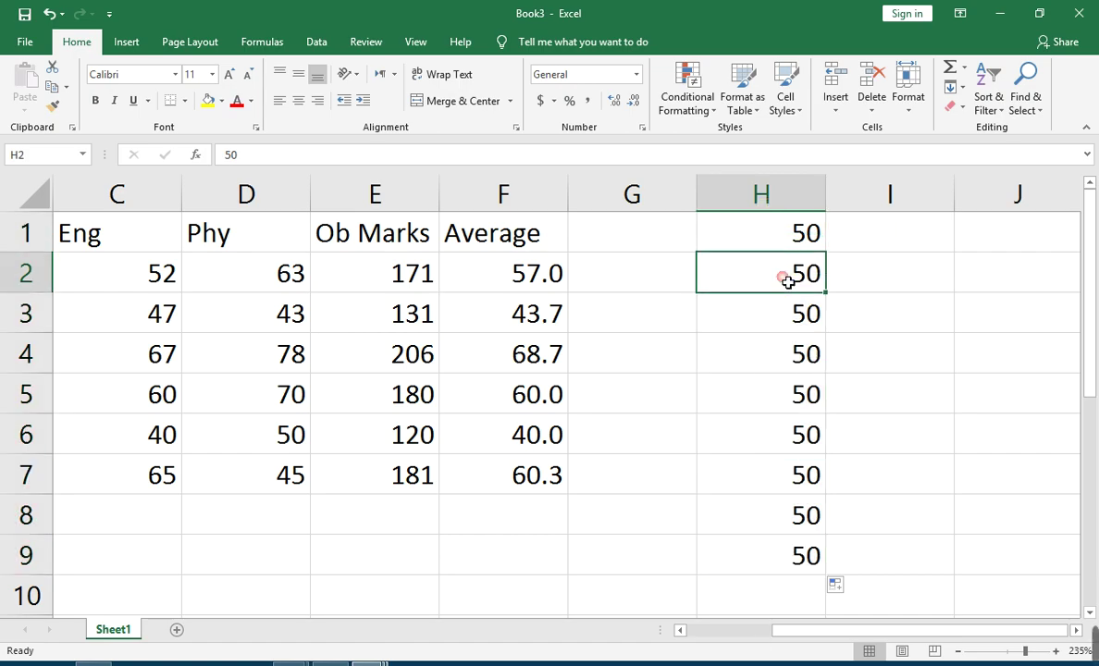
Step: Check the total formulas in E2 to E5 and the average formula in F2
click(392, 286)
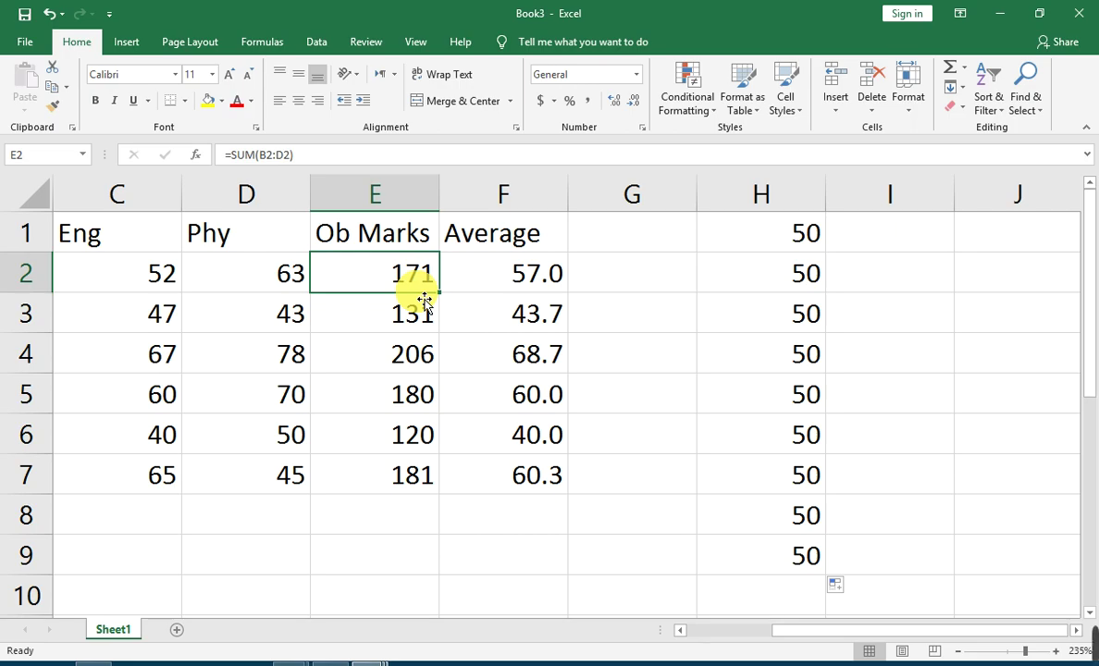
click(398, 325)
click(403, 365)
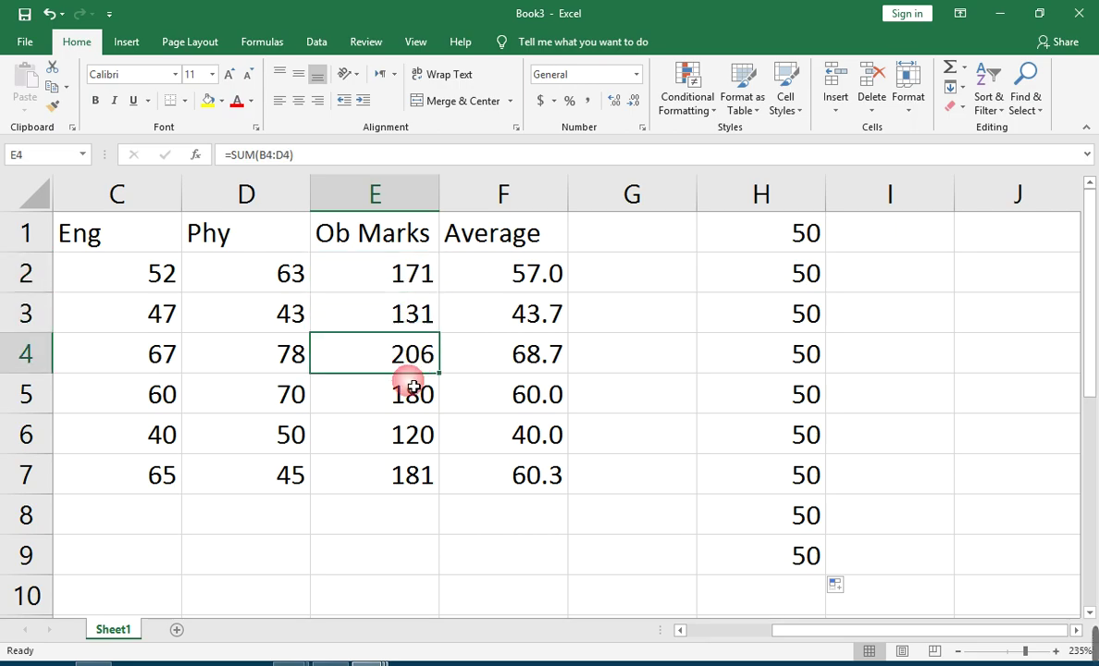
click(413, 395)
click(547, 285)
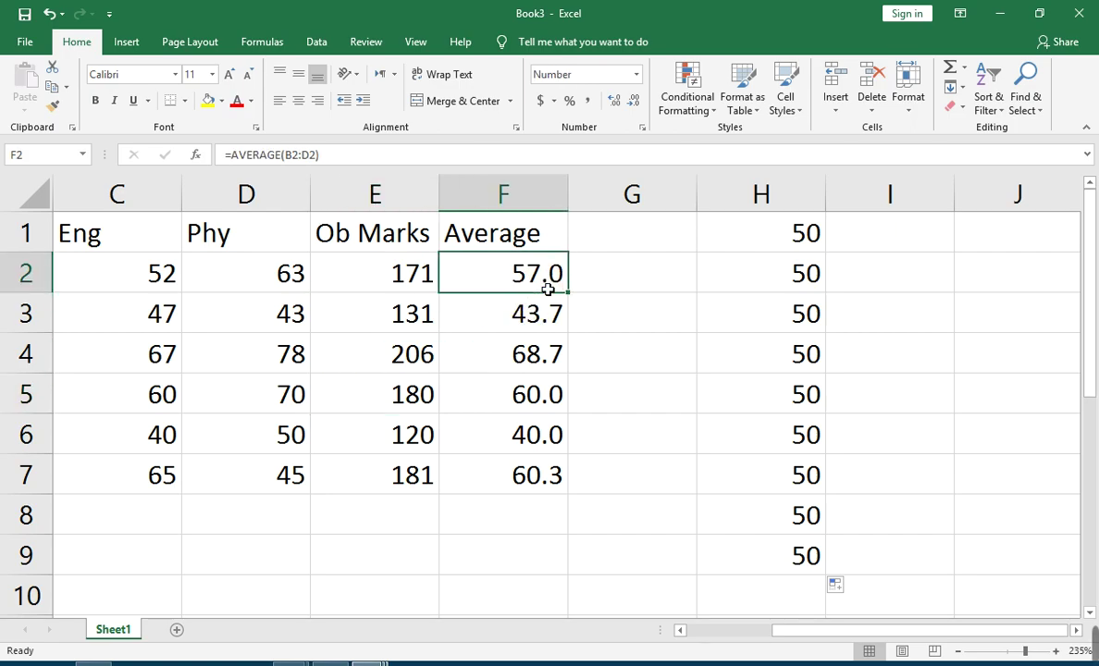
Step: Enter the text Pakistan in I1 and fill it down to I9
click(912, 242)
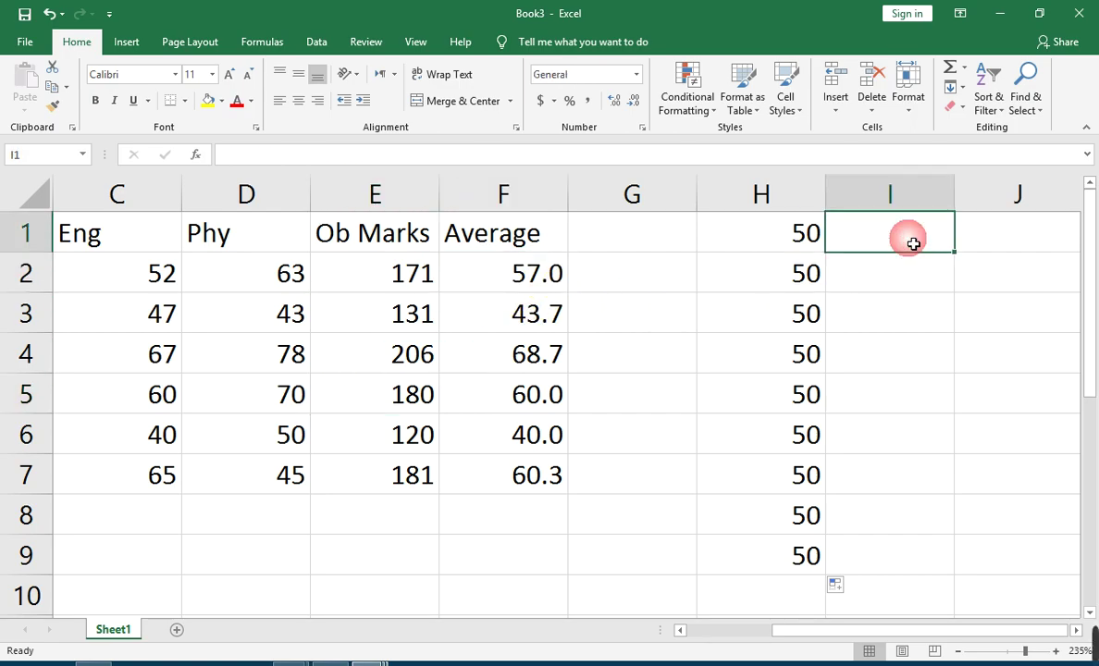
text(Pakistan)
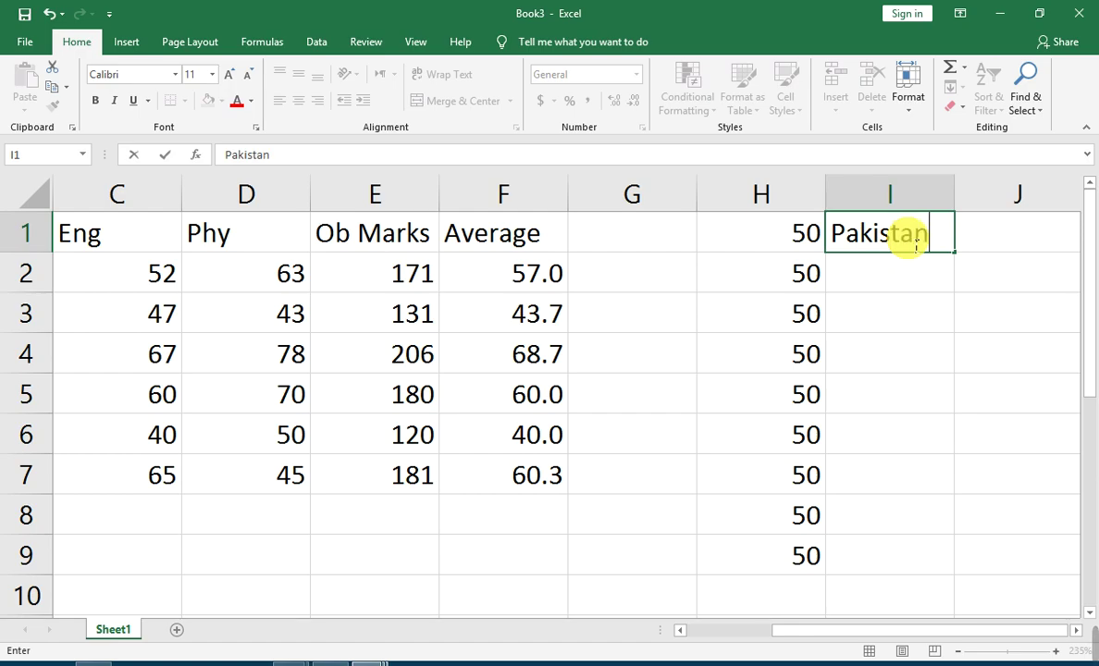
click(980, 277)
click(936, 246)
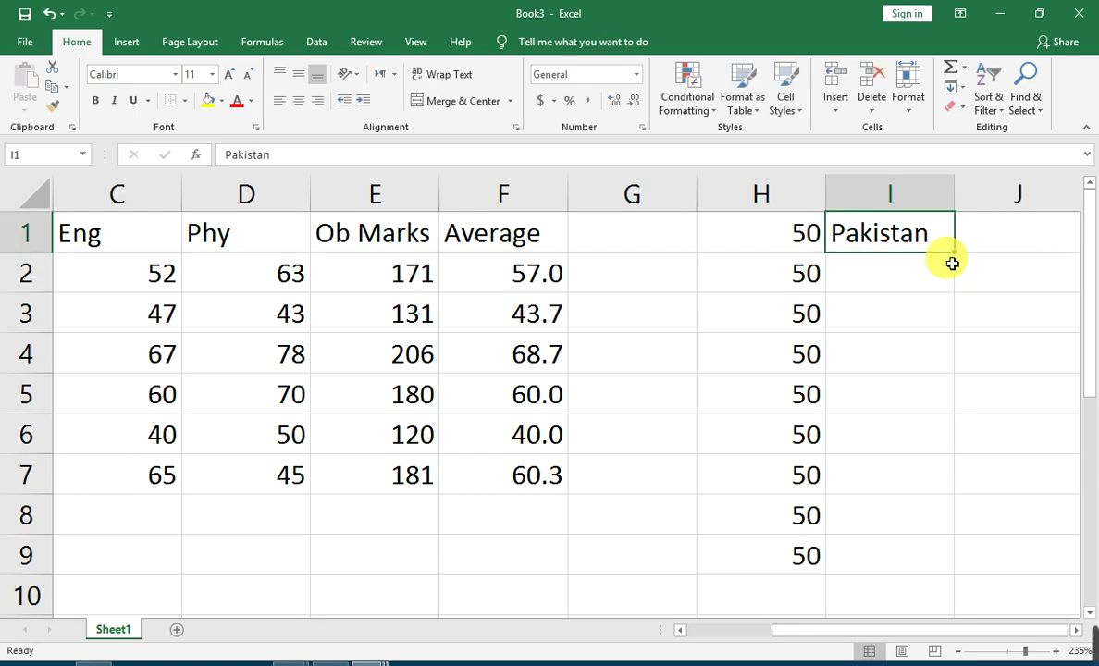
drag(960, 260, 934, 570)
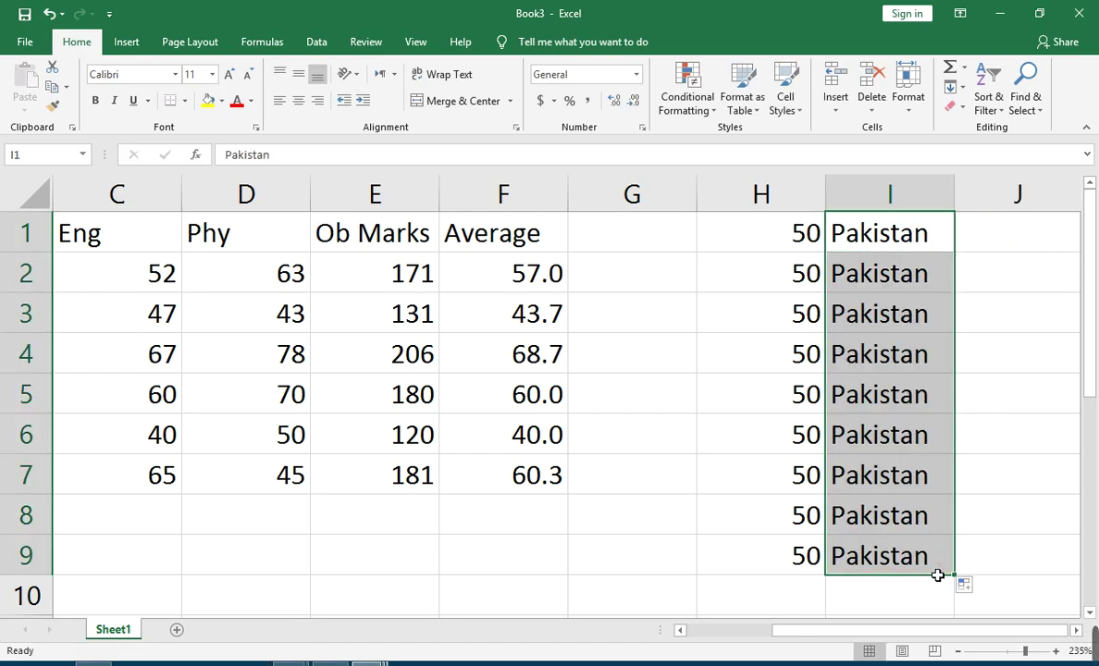
click(876, 248)
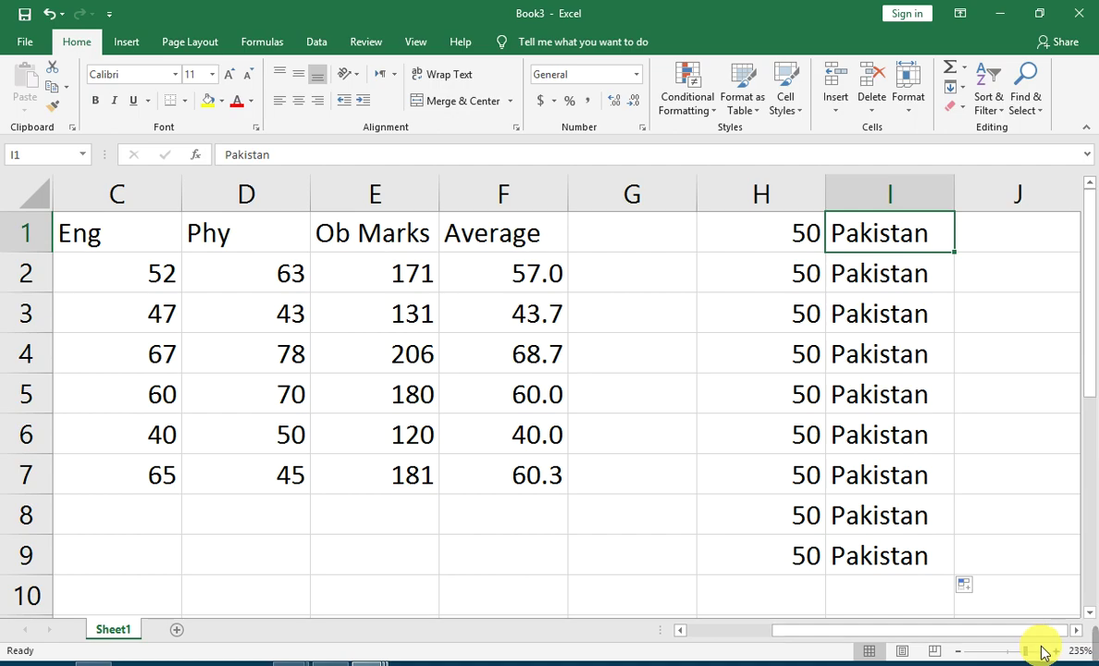
click(1077, 632)
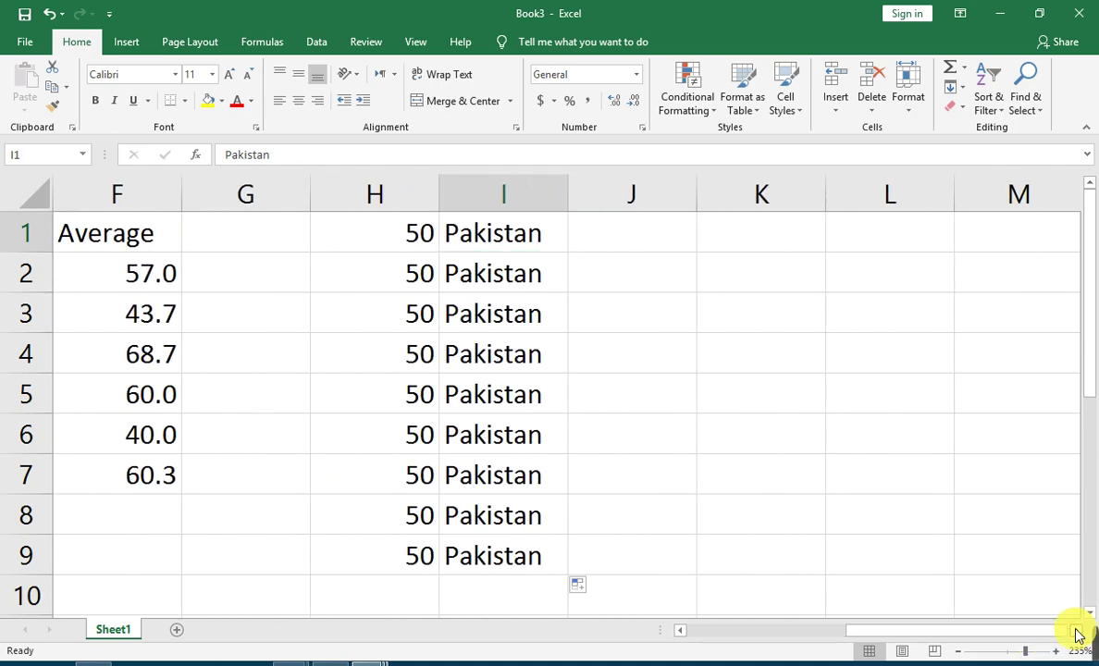
click(636, 254)
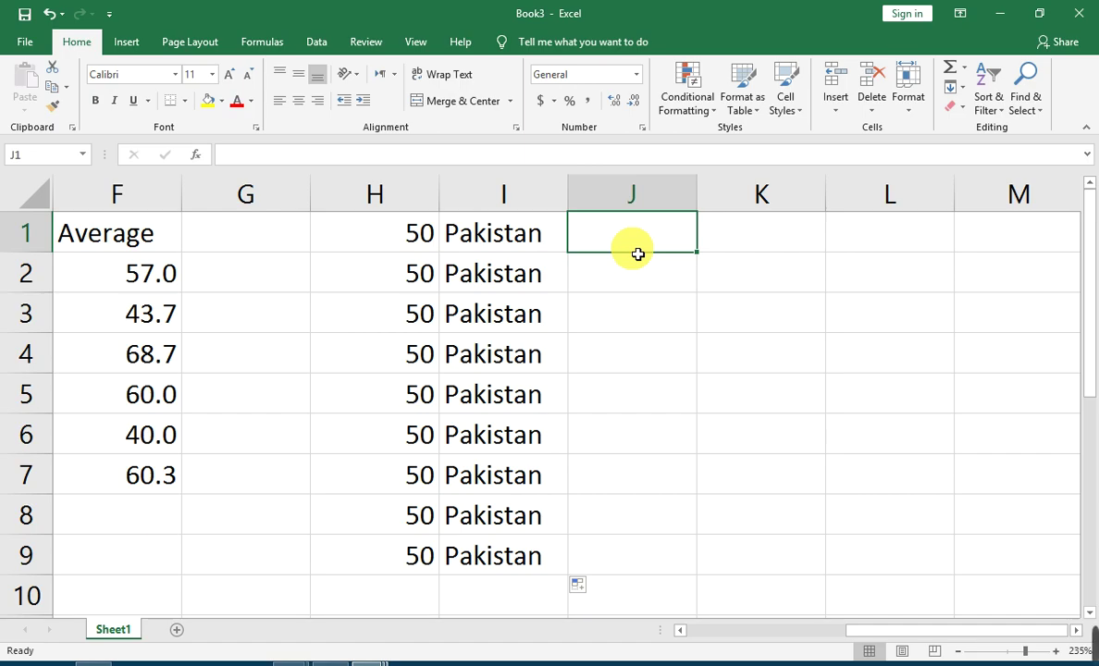
click(640, 297)
click(629, 244)
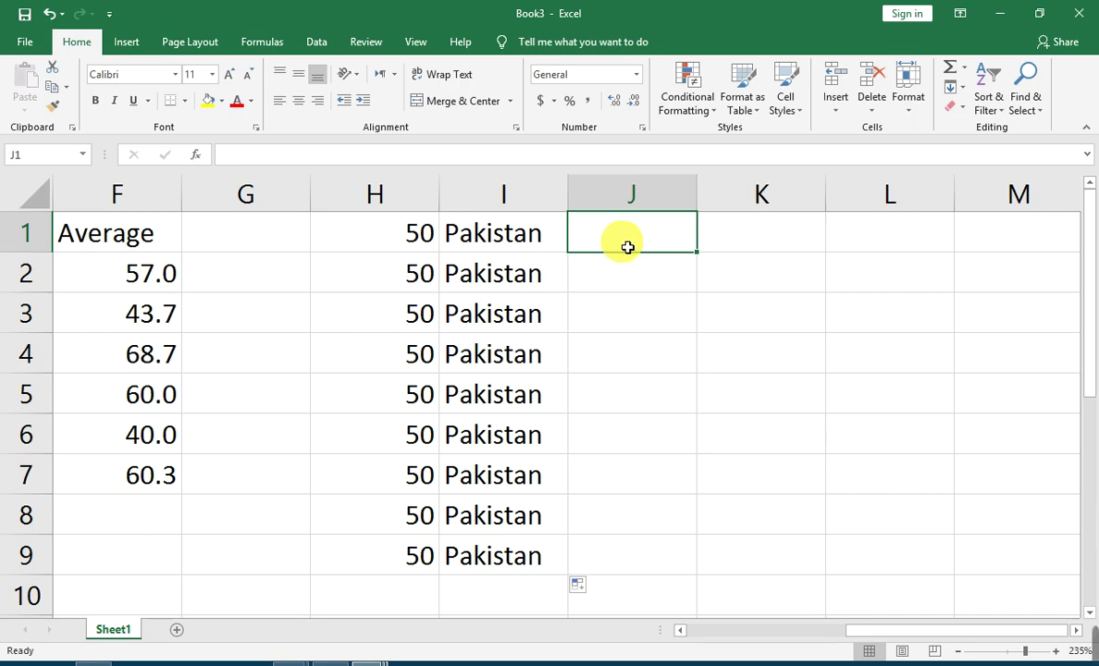
click(654, 281)
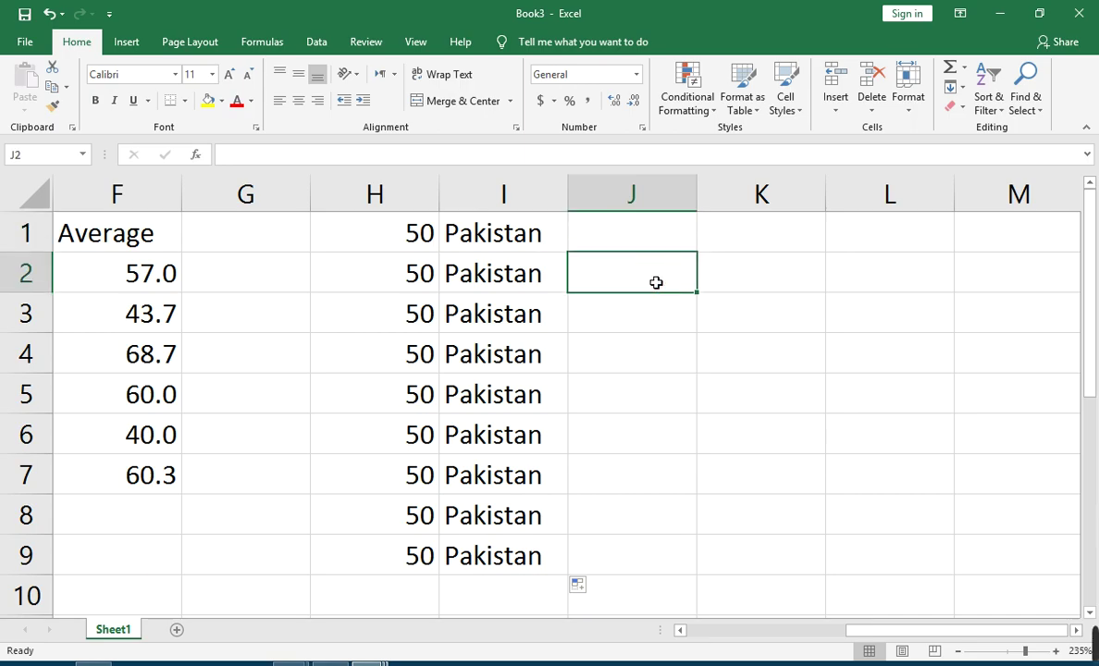
click(738, 245)
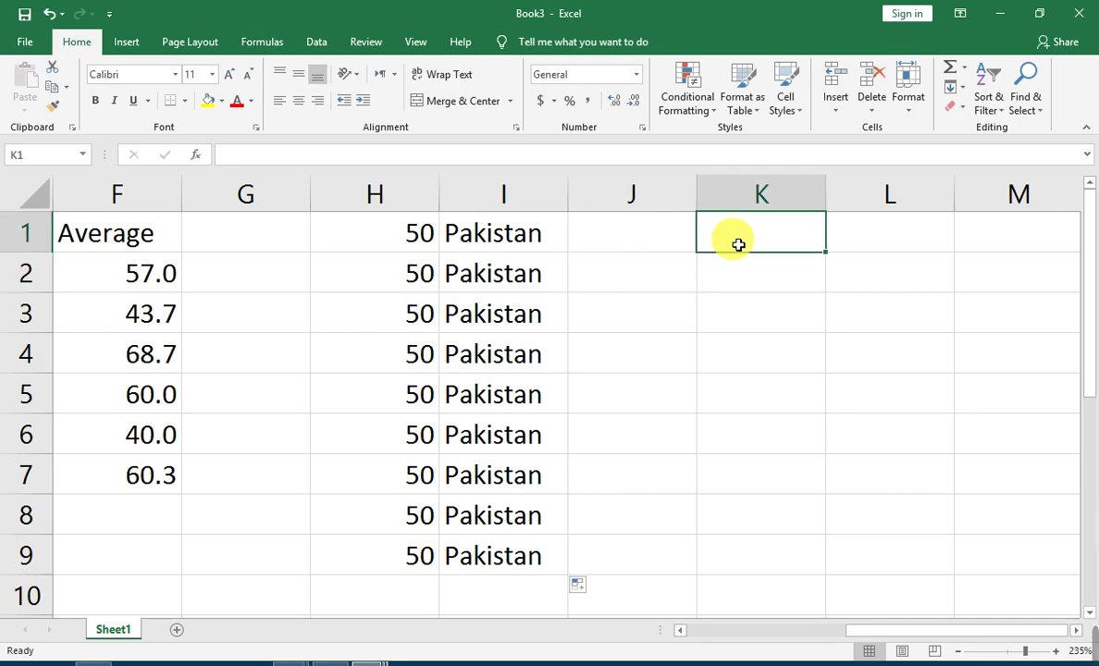
click(616, 354)
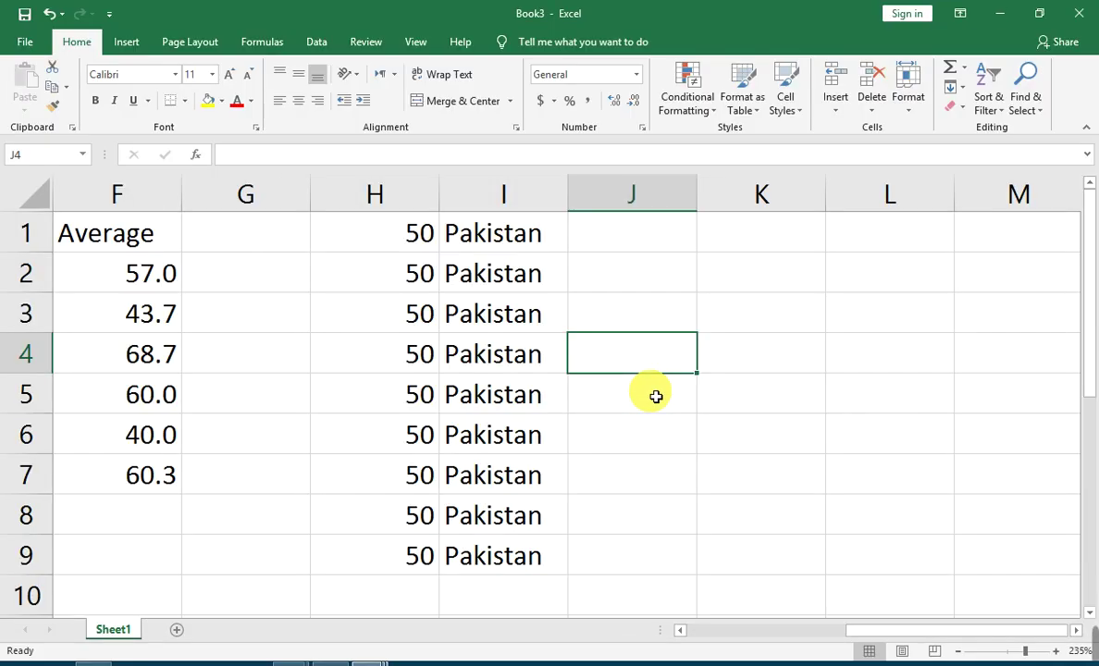
click(641, 246)
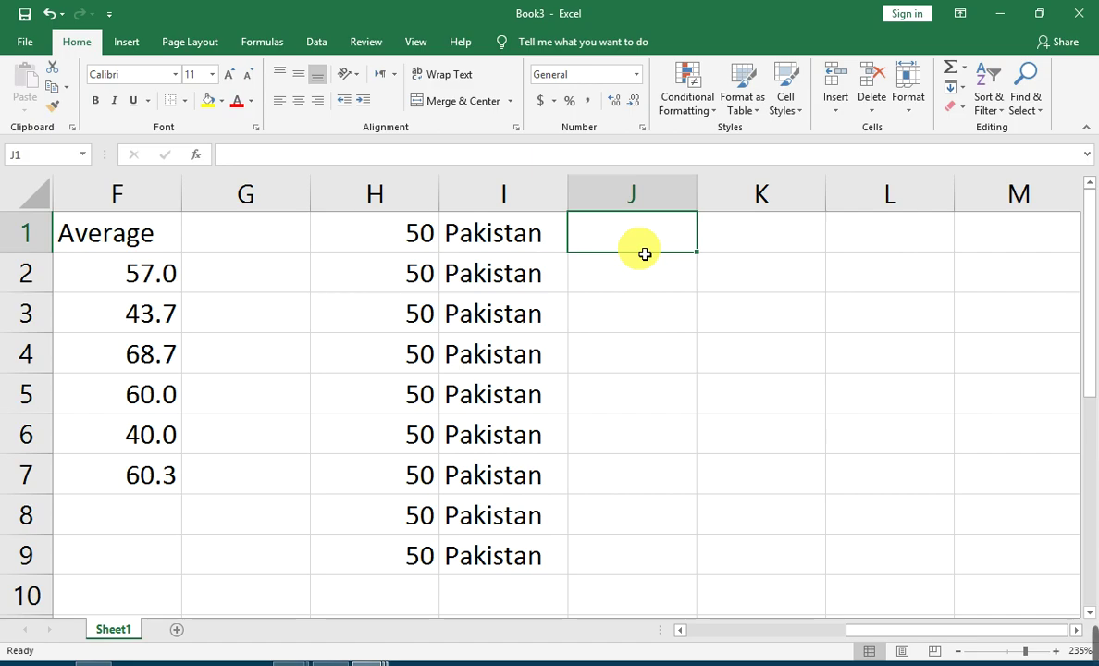
click(663, 342)
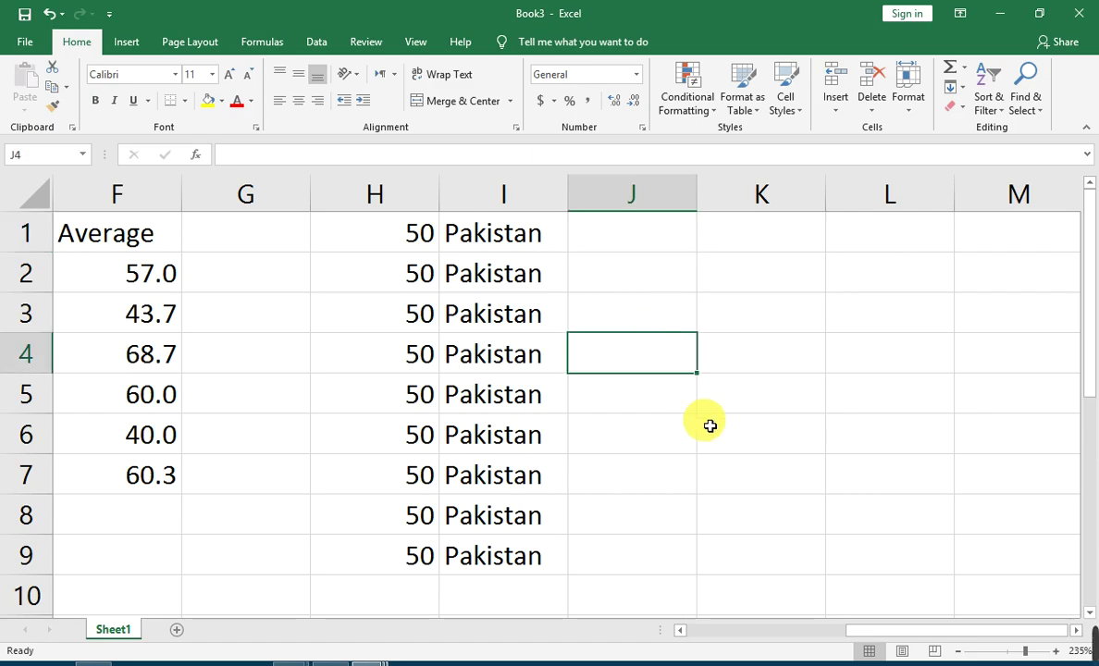
Step: In a new blank workbook, enter 1st in A1 and fill the ordinal series down to A7
click(678, 460)
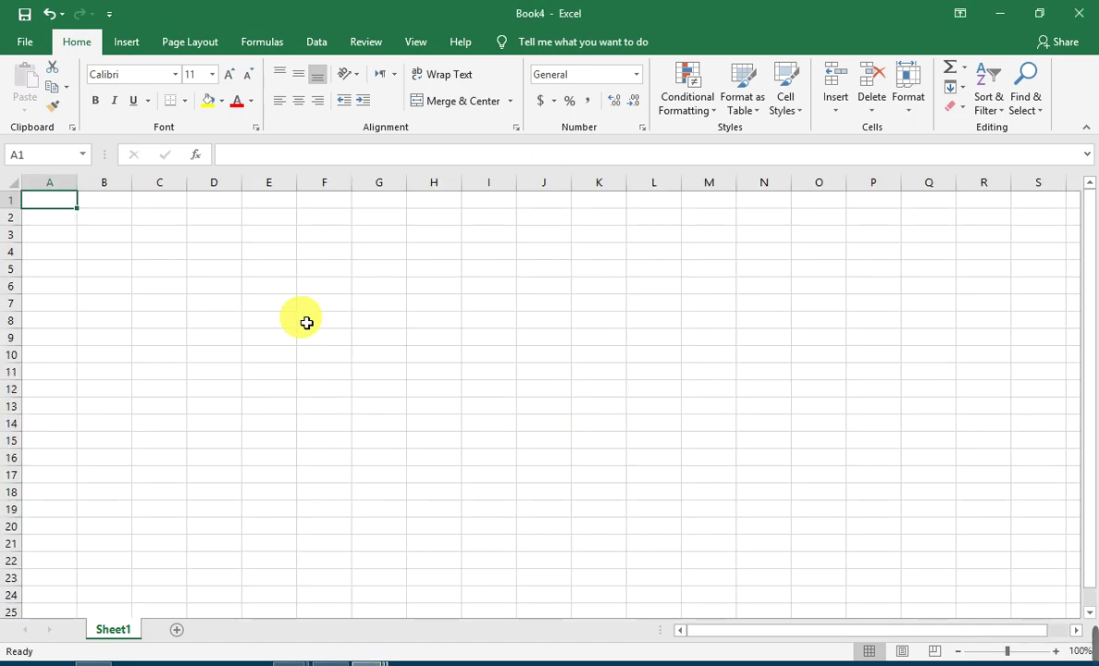
scroll(306, 323, up, 12)
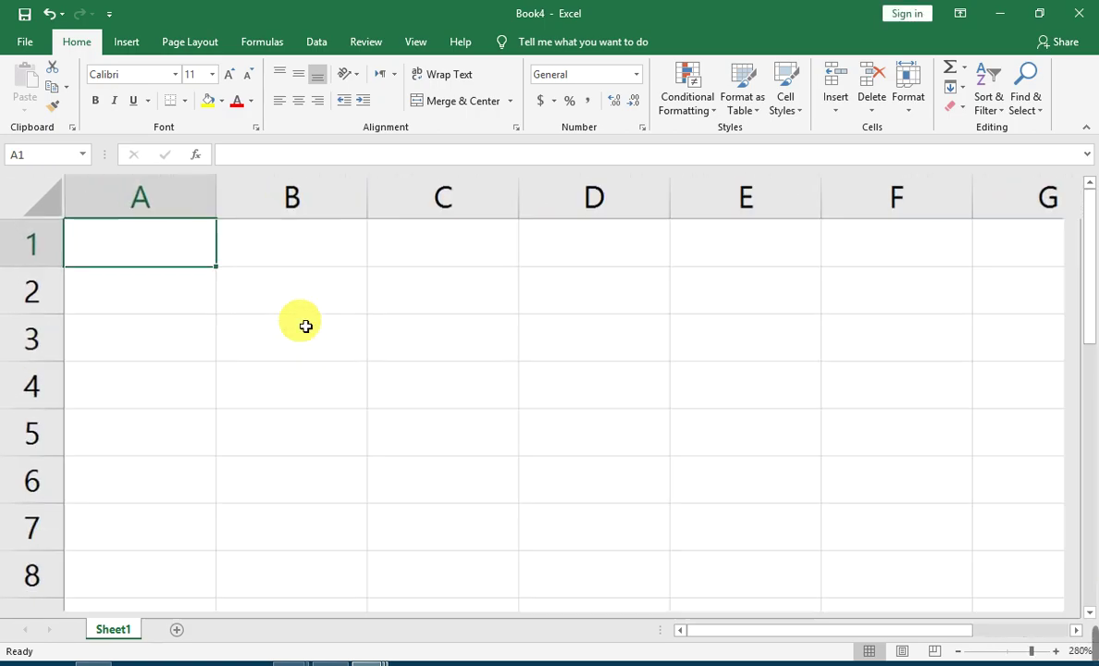
scroll(306, 325, up, 1)
text(1st)
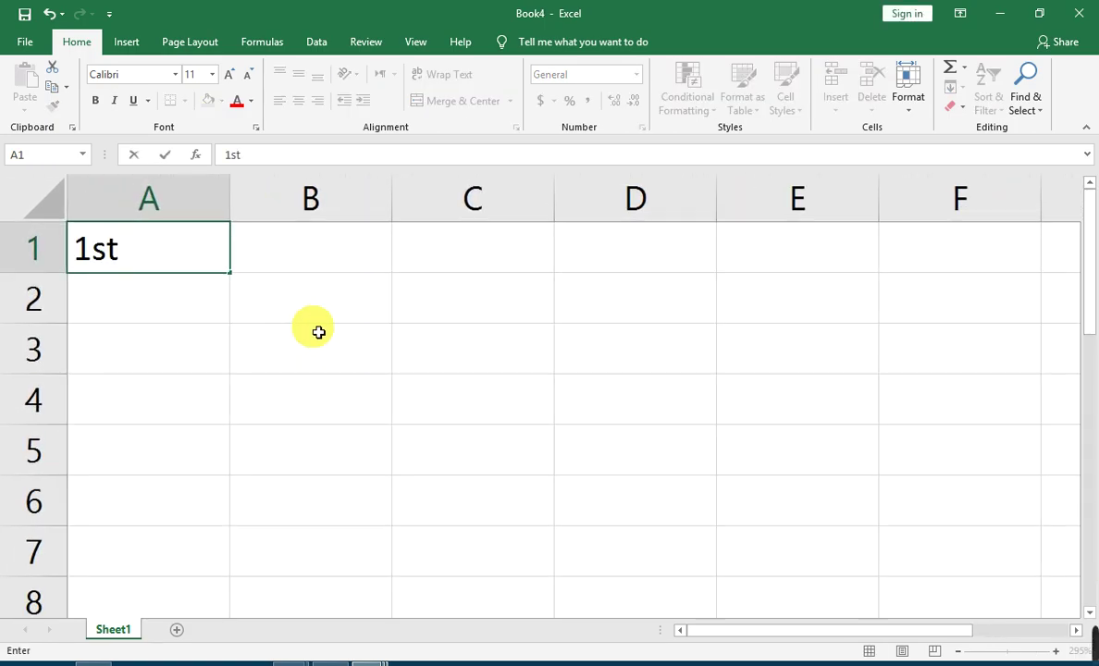
click(318, 332)
click(167, 260)
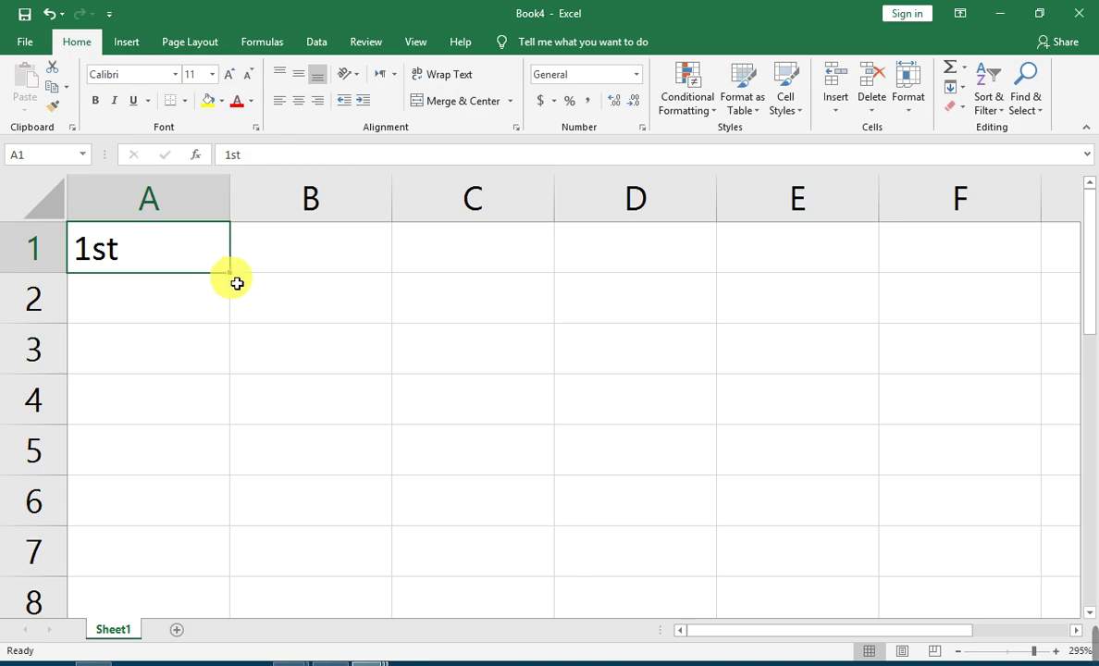
drag(238, 279, 231, 578)
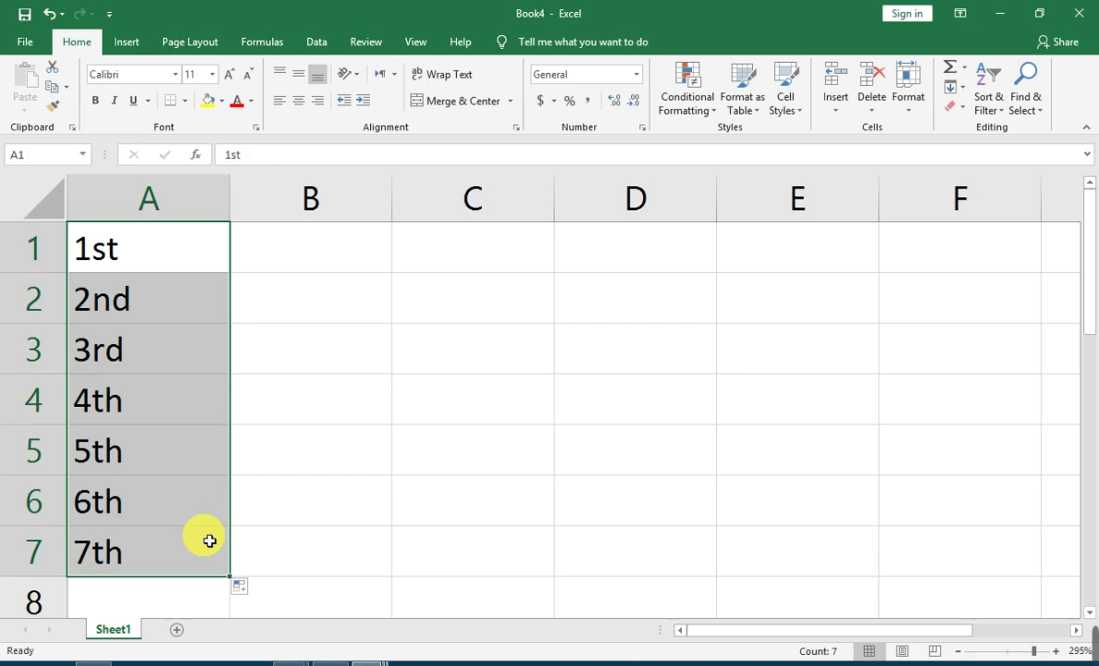
click(130, 301)
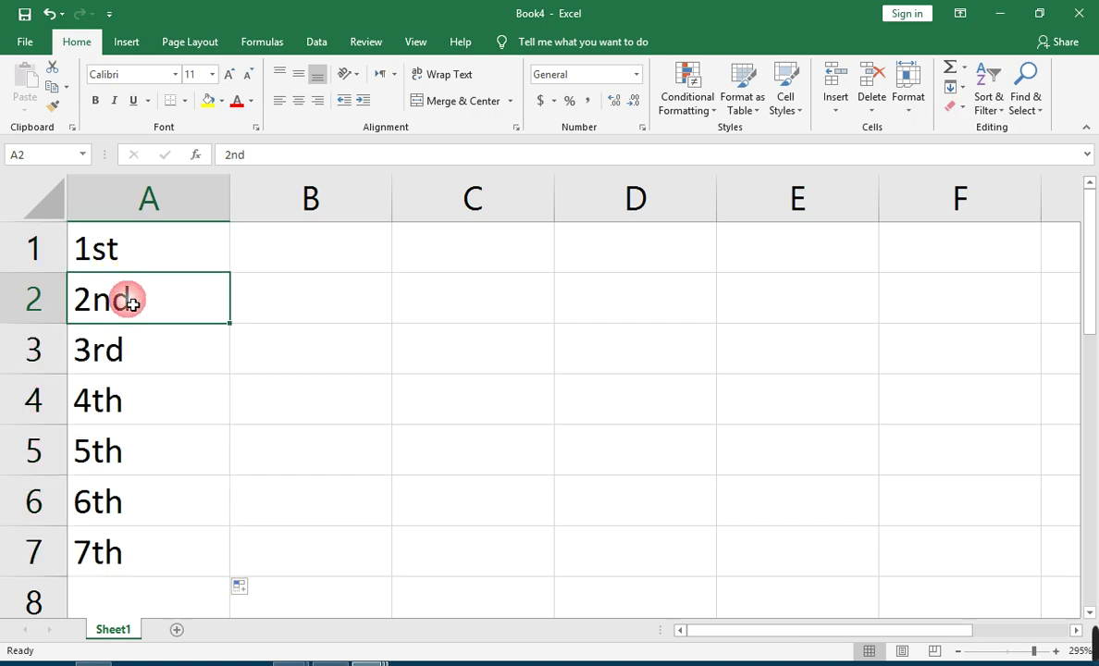
click(143, 367)
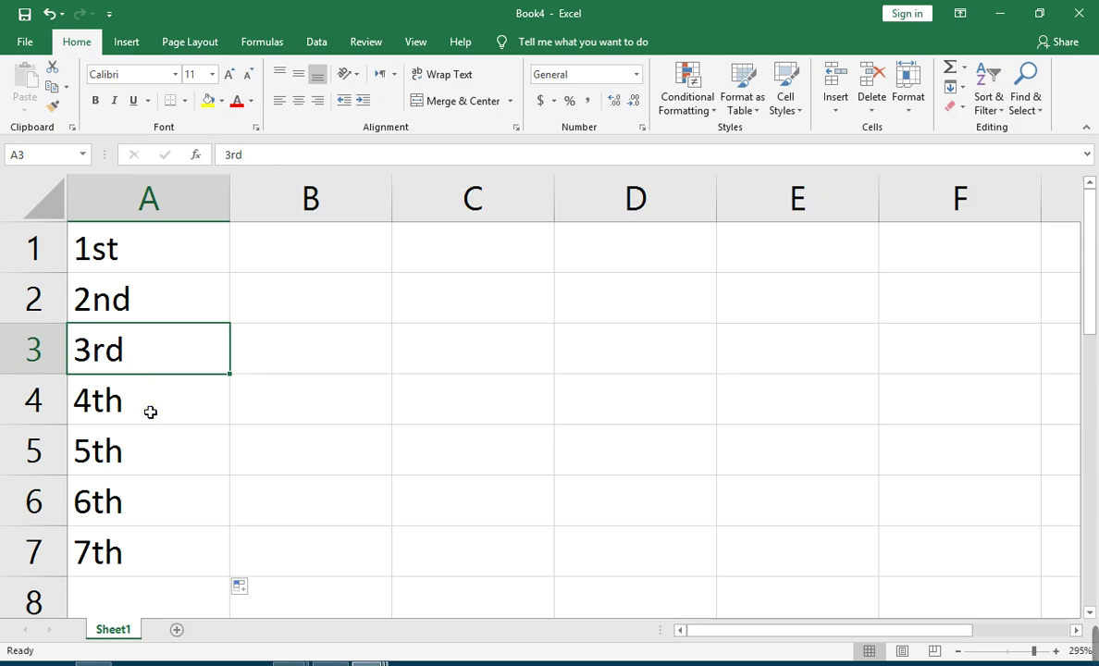
click(150, 411)
click(147, 462)
click(147, 508)
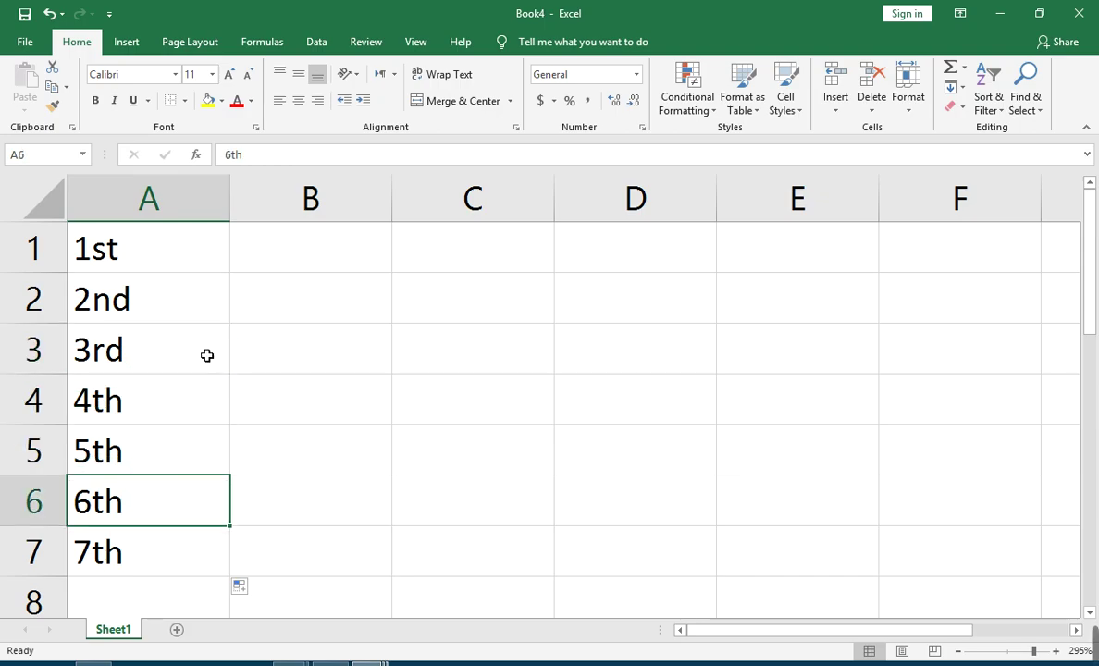
Step: Enter January in B1 and fill the month series down to B7
click(287, 267)
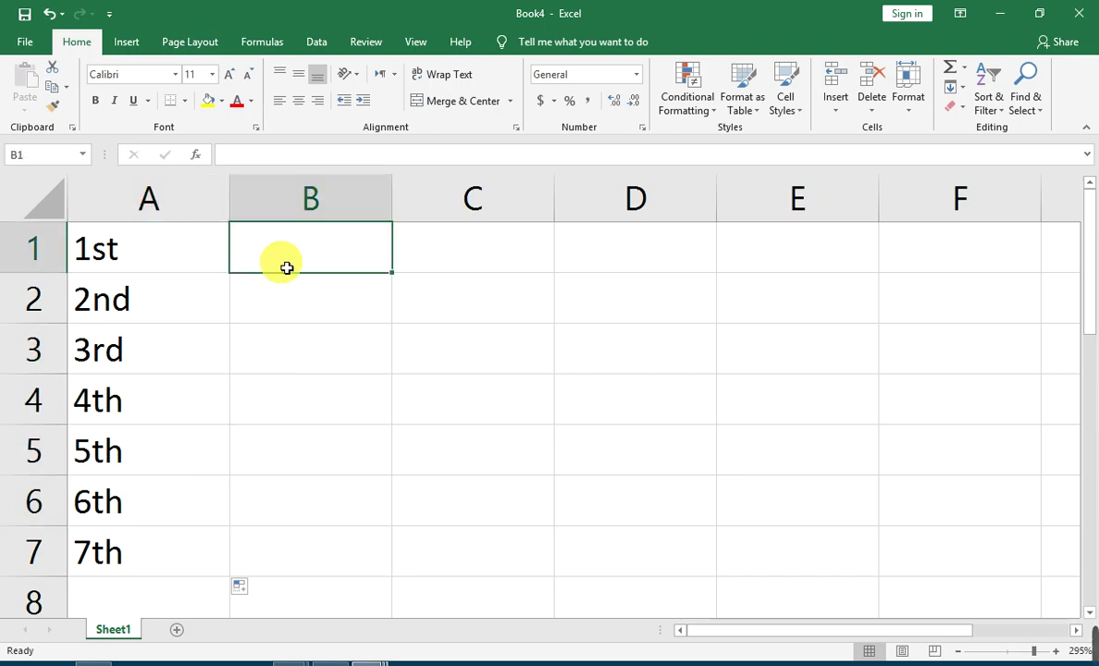
text(Ja)
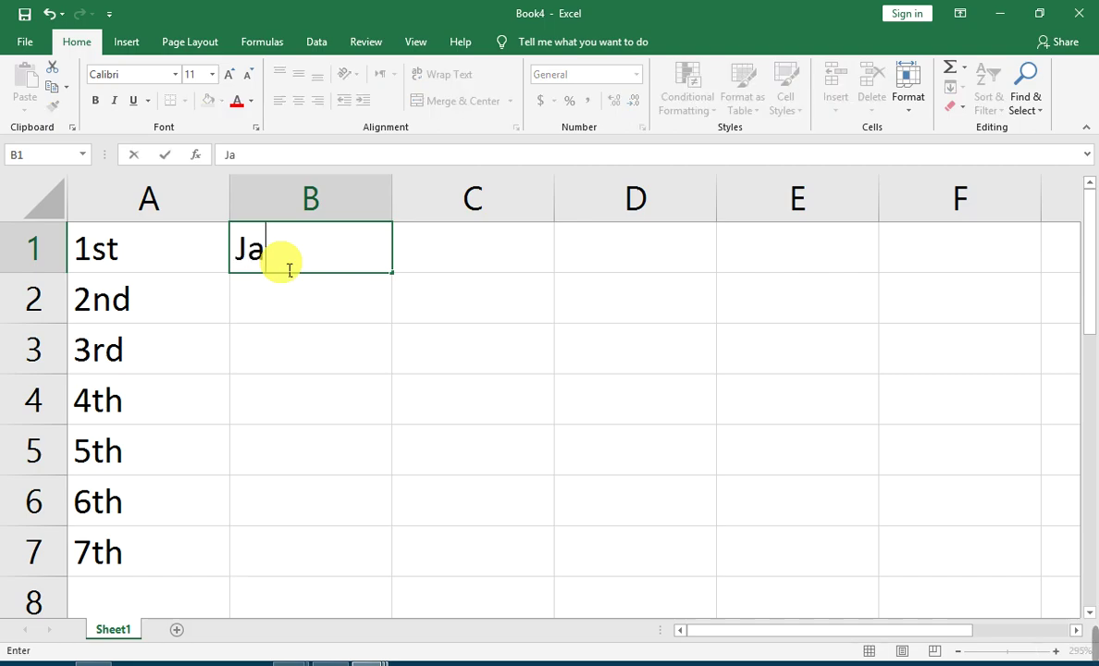
text(nuary)
click(425, 326)
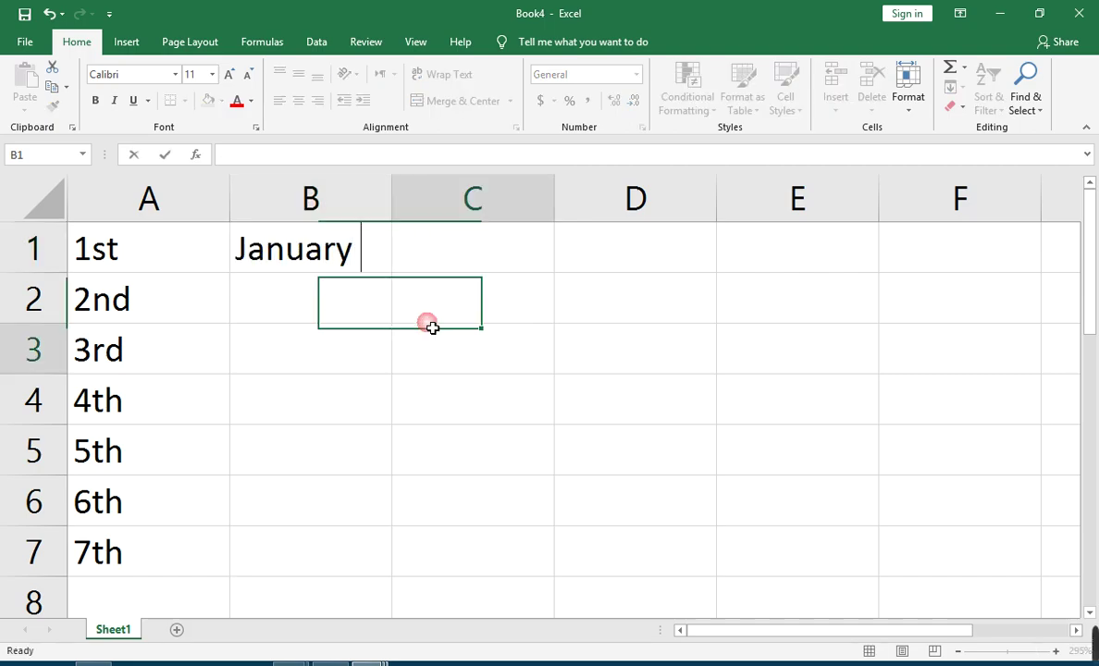
click(359, 268)
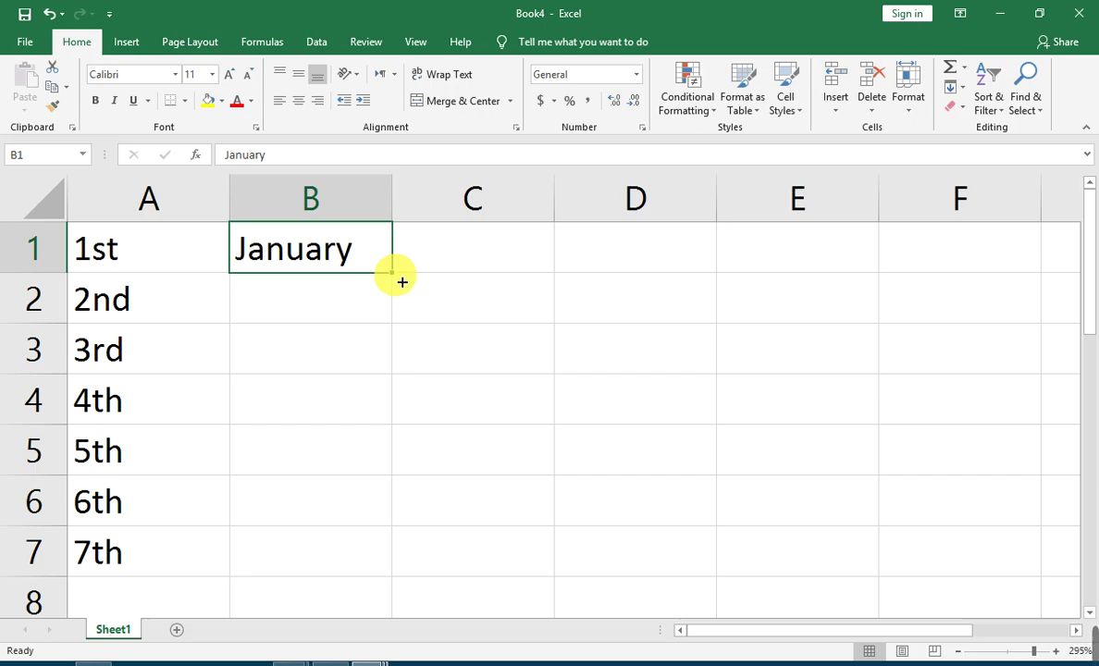
drag(397, 279, 396, 590)
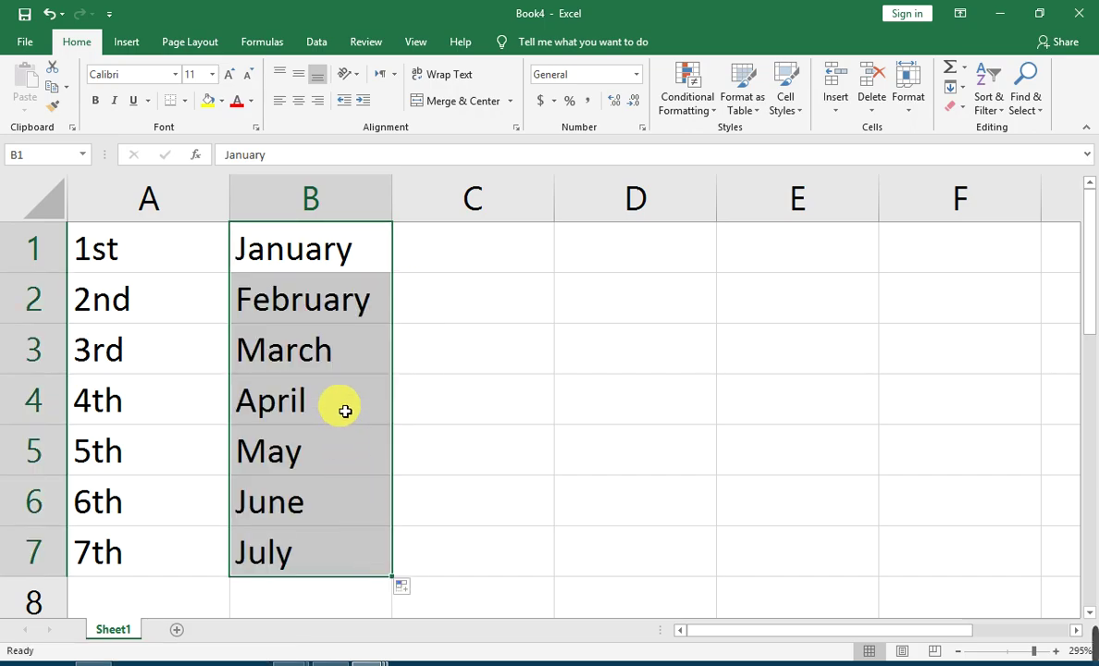
click(323, 314)
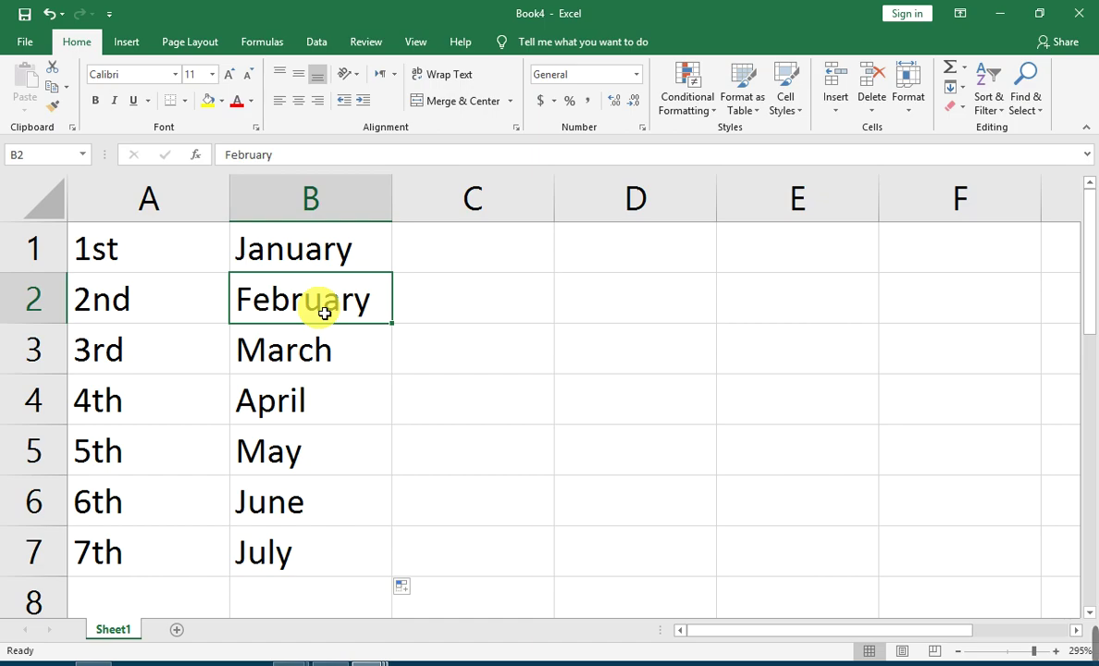
click(327, 356)
click(328, 411)
click(335, 467)
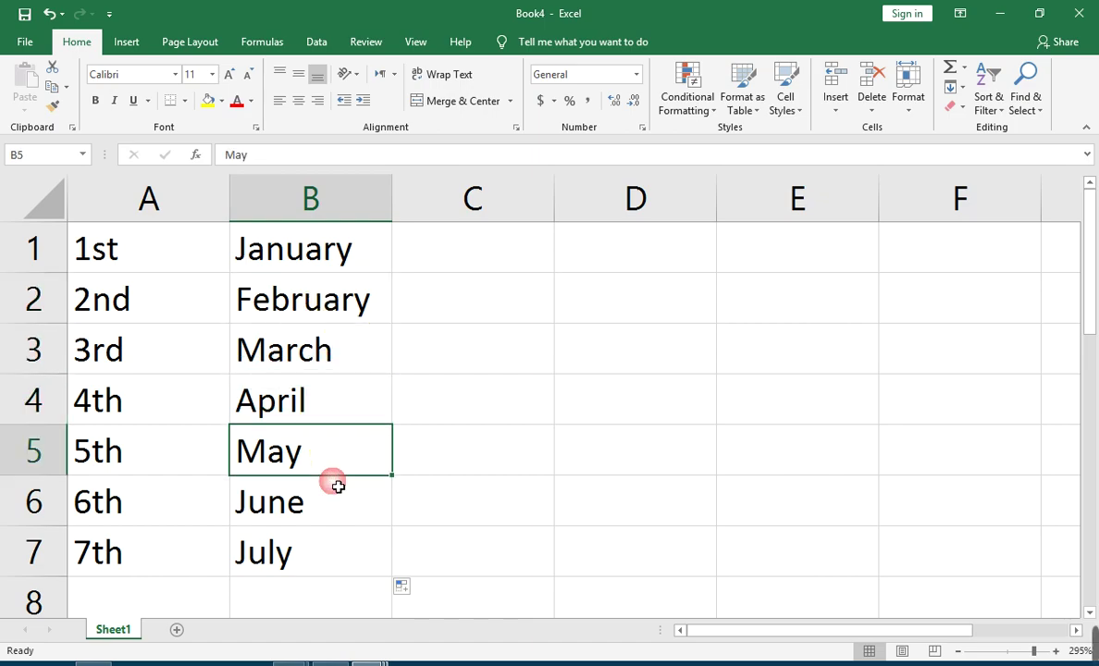
click(337, 486)
click(460, 267)
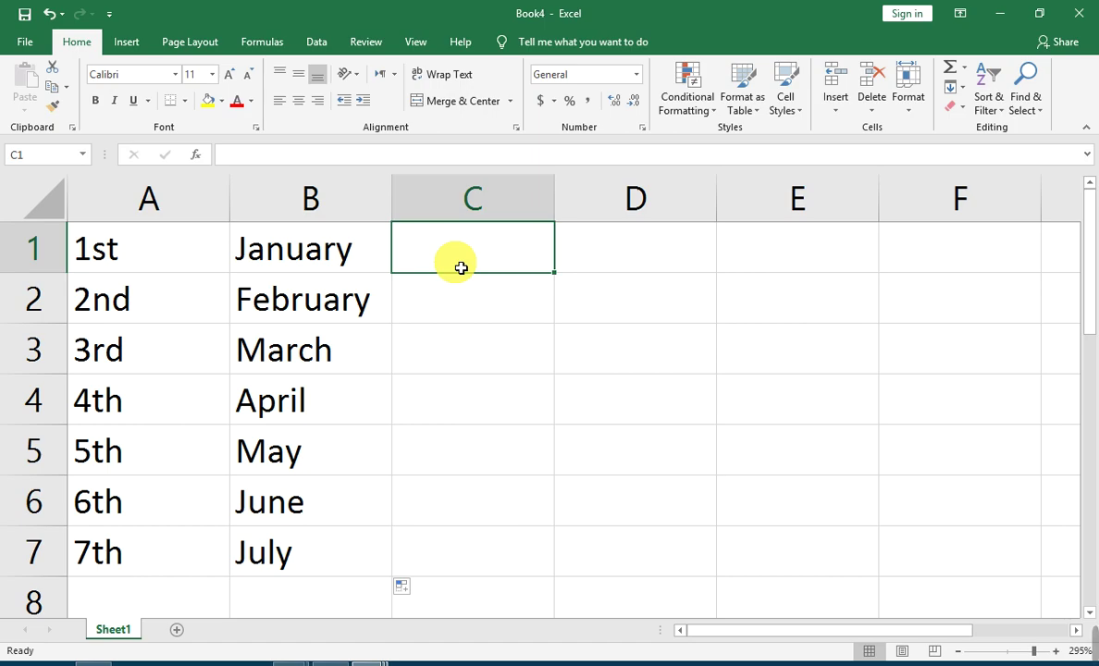
click(534, 312)
click(495, 254)
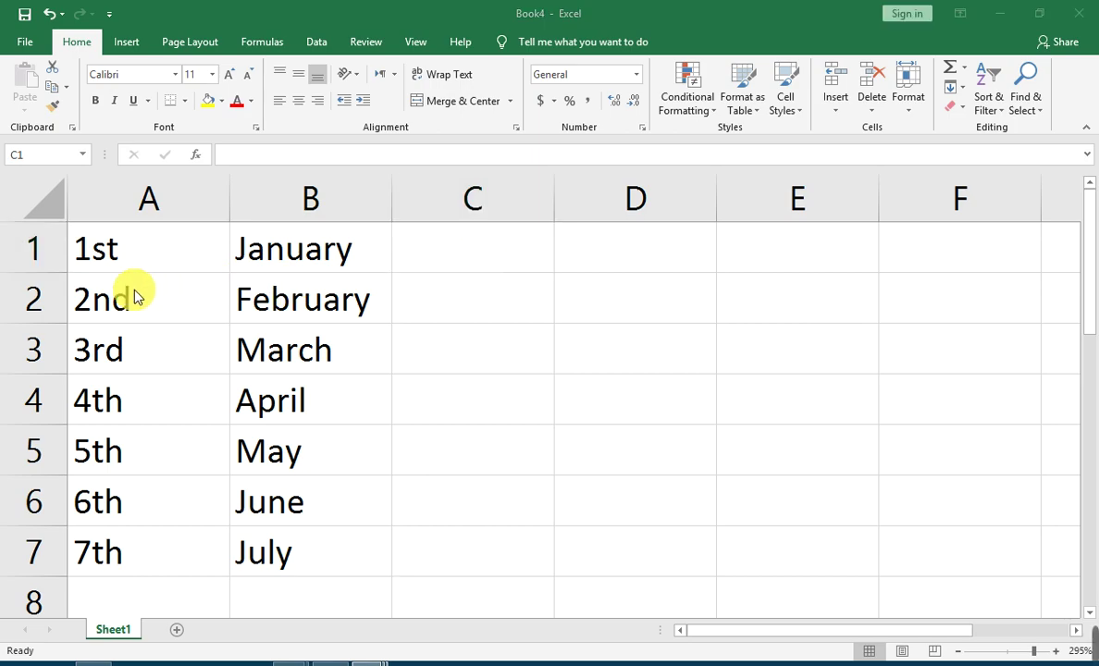
Step: In a new blank workbook, enter Friday in A1, fill the weekday series down to A12 and autofit column A
scroll(143, 304, up, 6)
text(Friday)
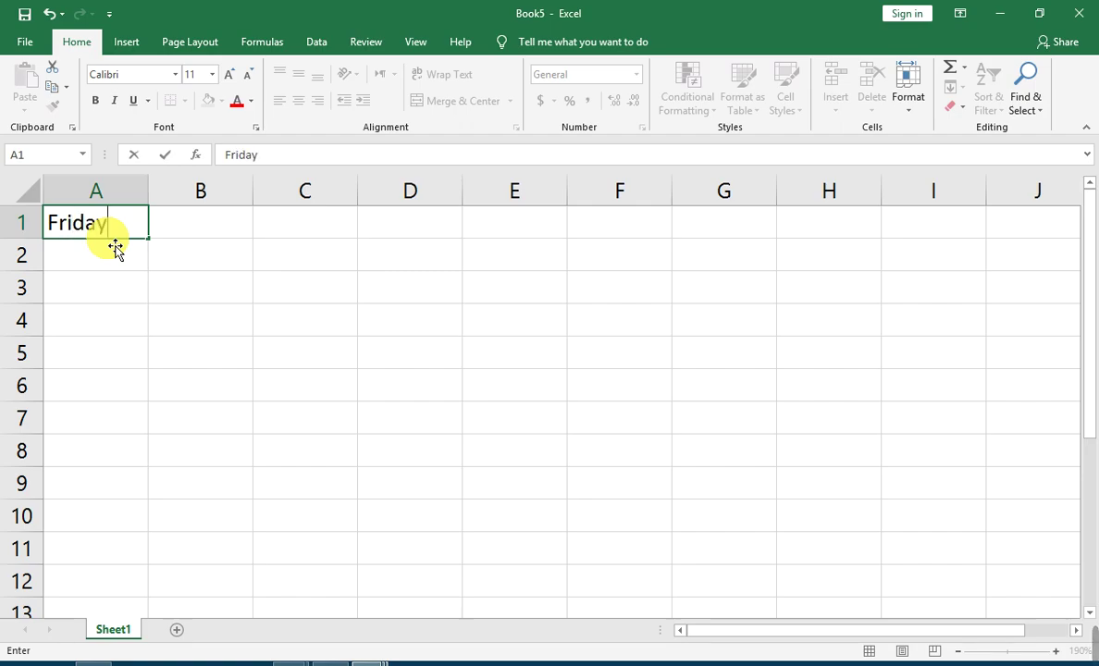
click(201, 300)
click(117, 223)
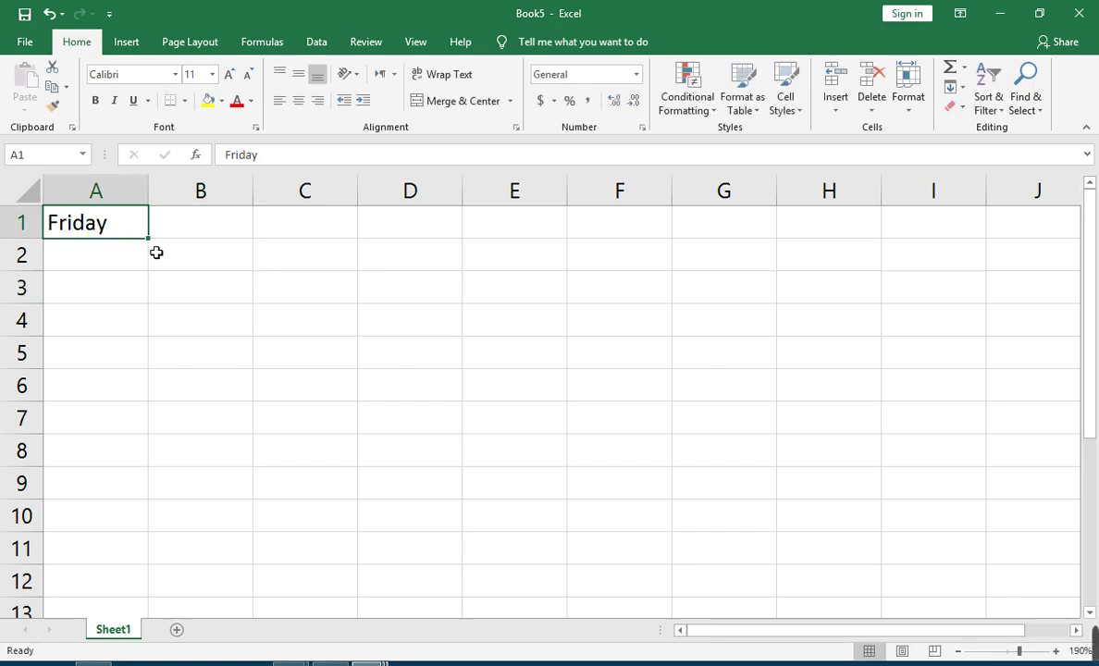
drag(149, 239, 147, 578)
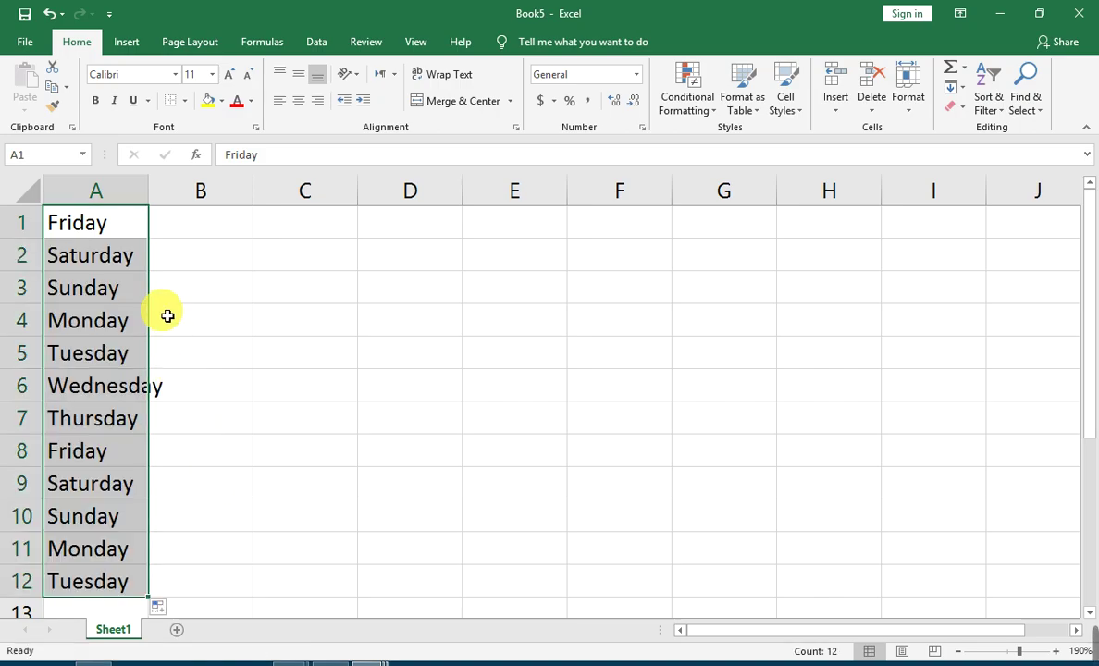
double_click(149, 202)
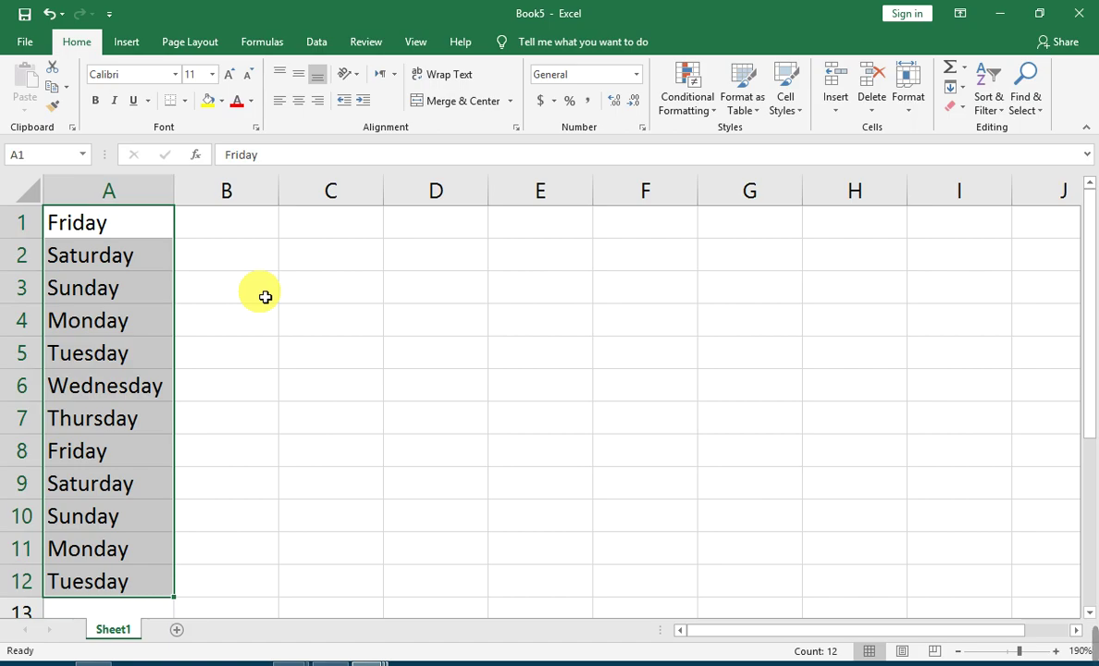
Step: Enter the label Net Bill in D1 and the amount 10000 in E1
click(436, 287)
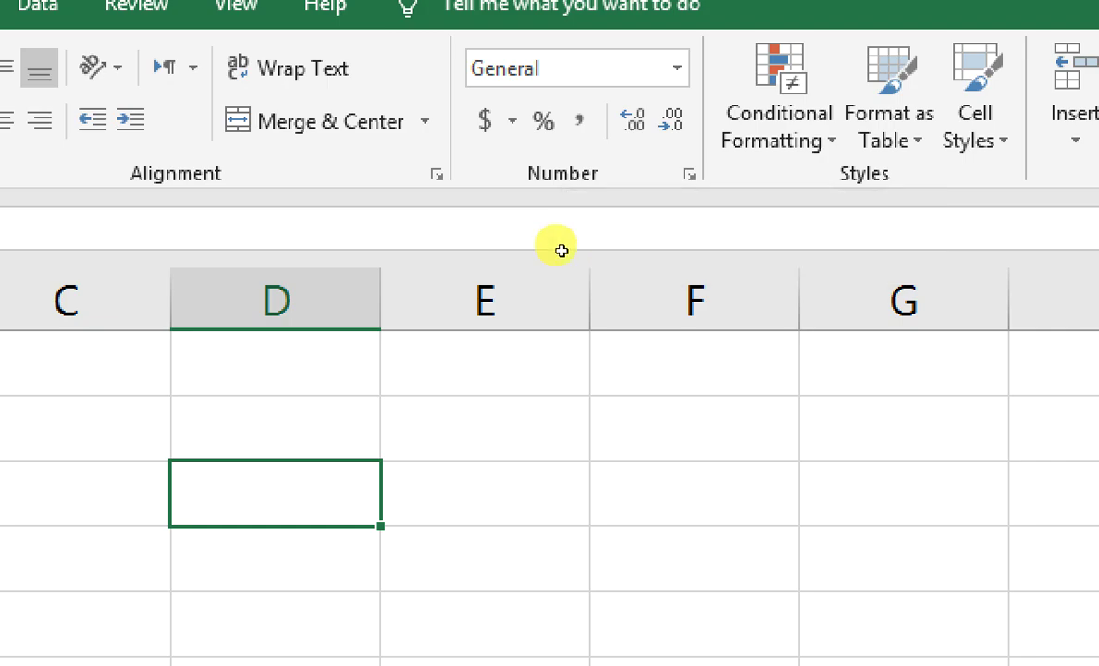
click(550, 363)
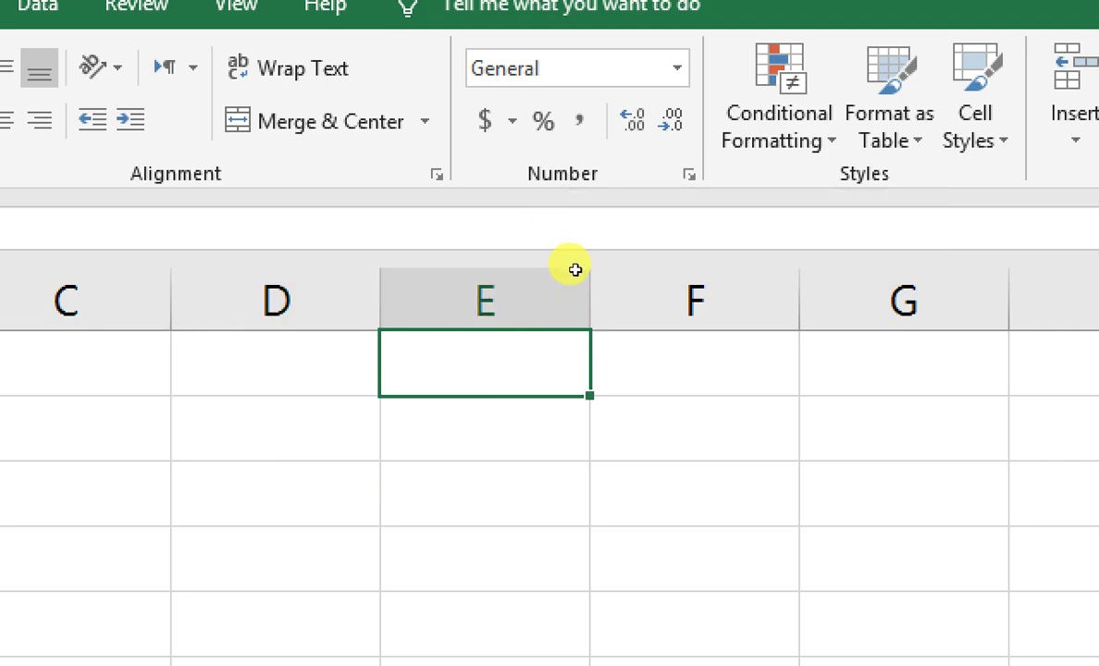
key(Left)
text(N)
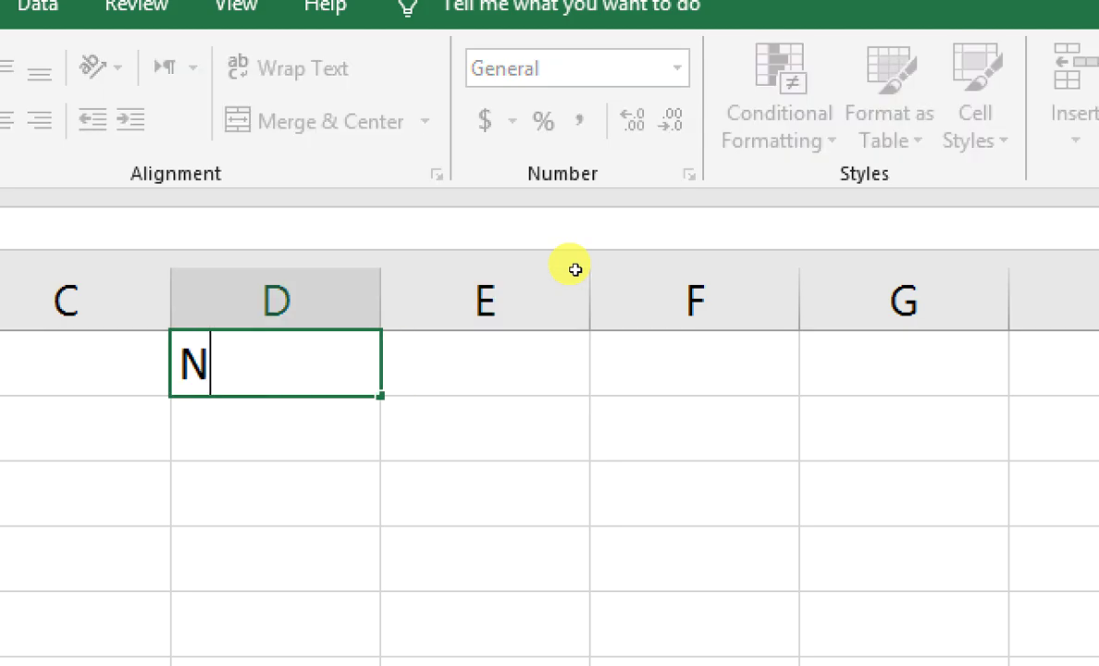
text(et Bill)
key(Tab)
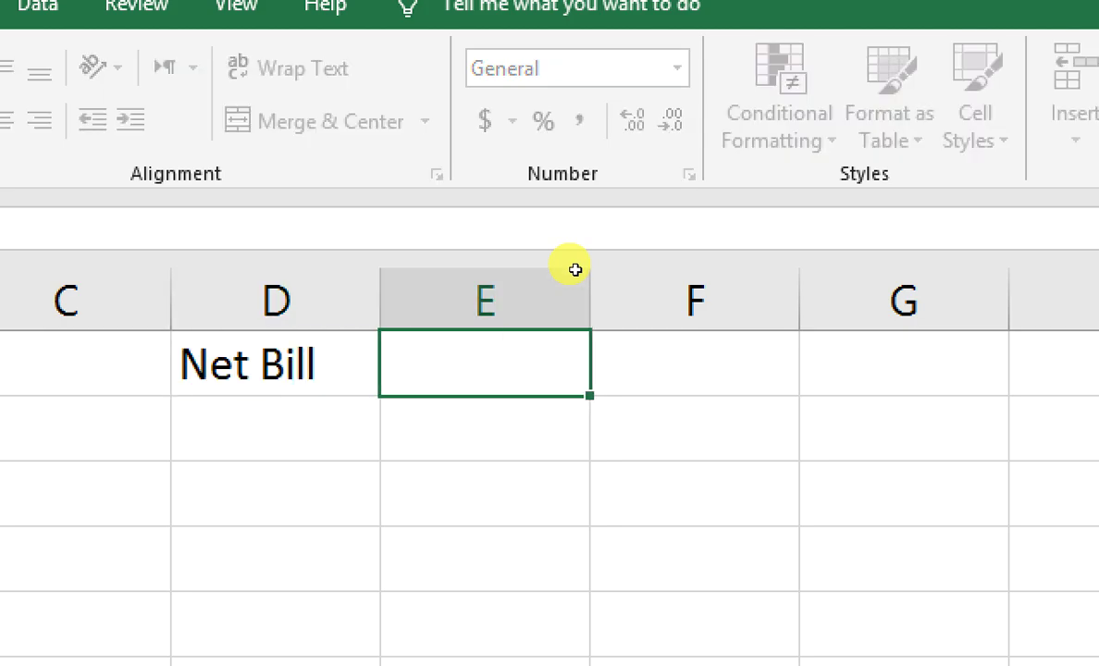
text(10000)
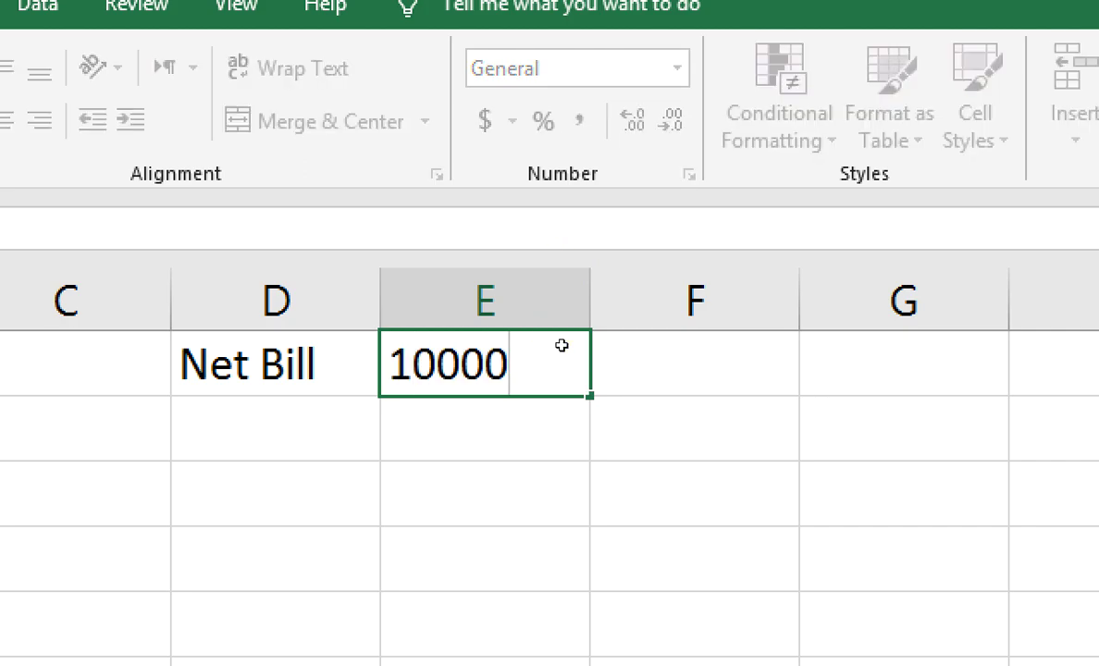
key(Return)
key(Return)
key(Return)
key(Return)
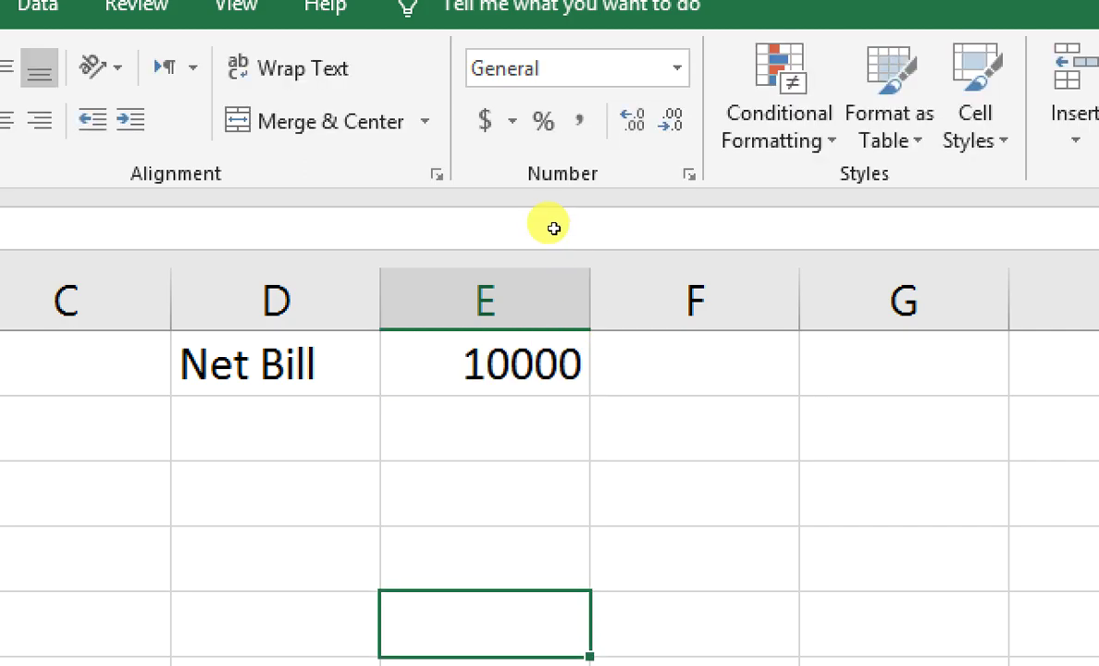
Step: Apply the comma style to the Net Bill amount in E1 and check its number format
key(Up)
key(Up)
key(Up)
key(Up)
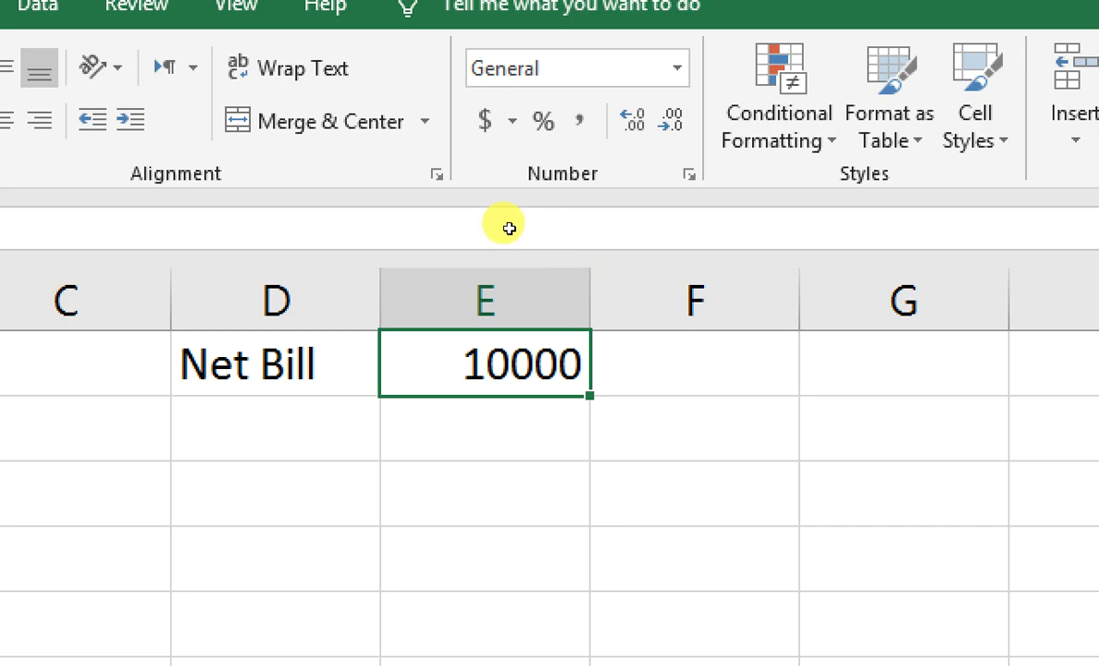
click(583, 121)
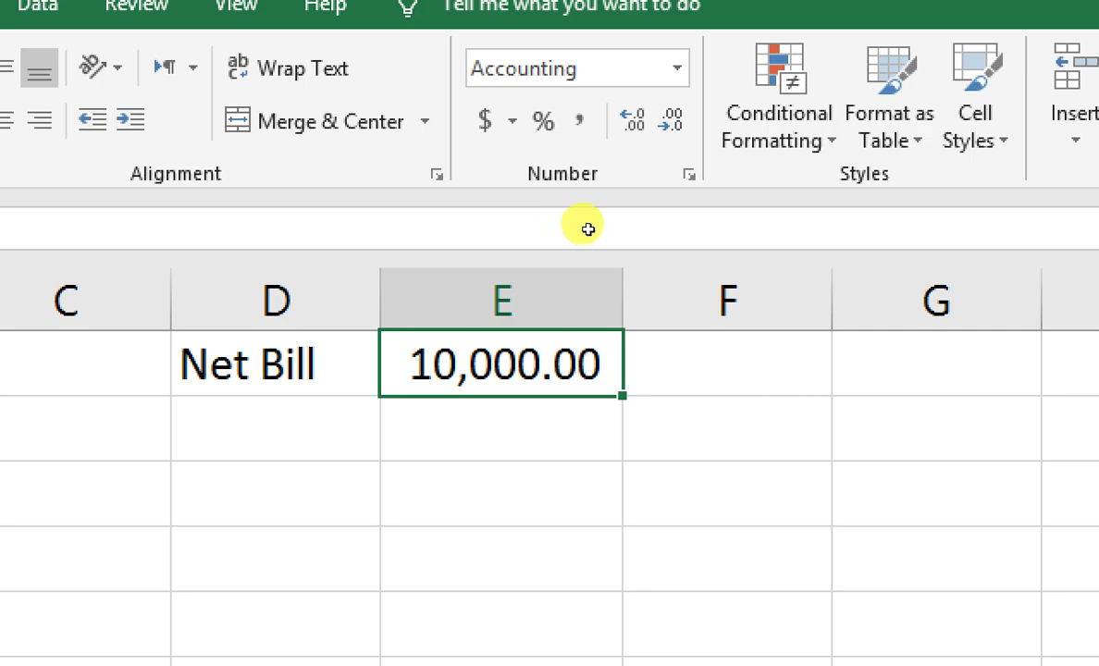
click(579, 80)
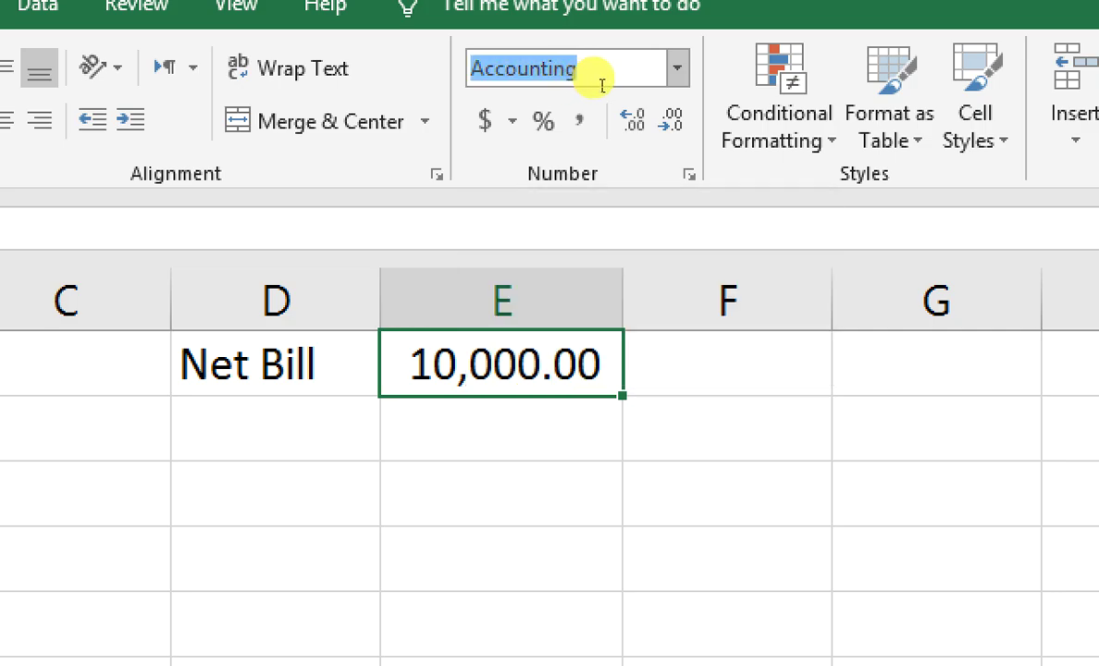
click(594, 86)
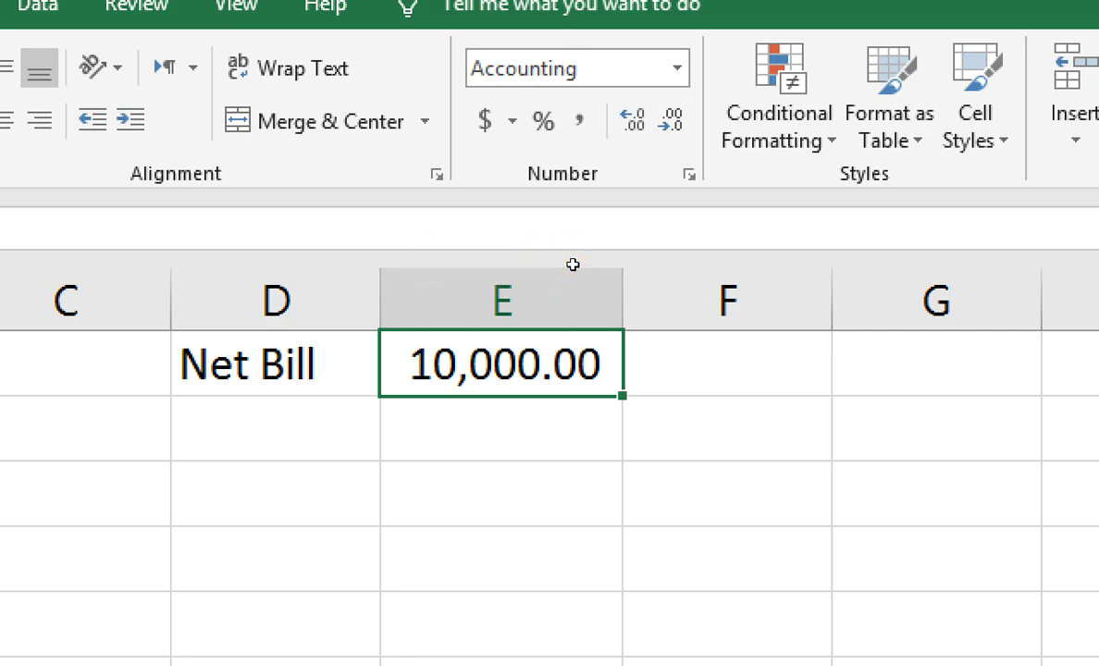
Step: Enter the value 50 in E2, below the Net Bill amount
key(Return)
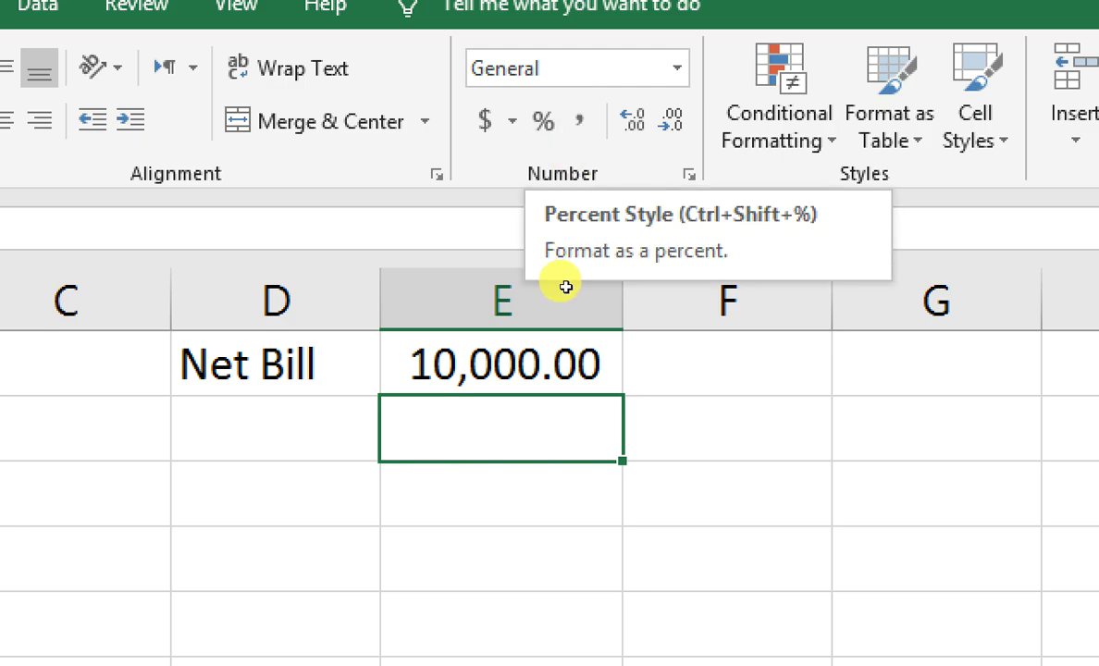
text(50)
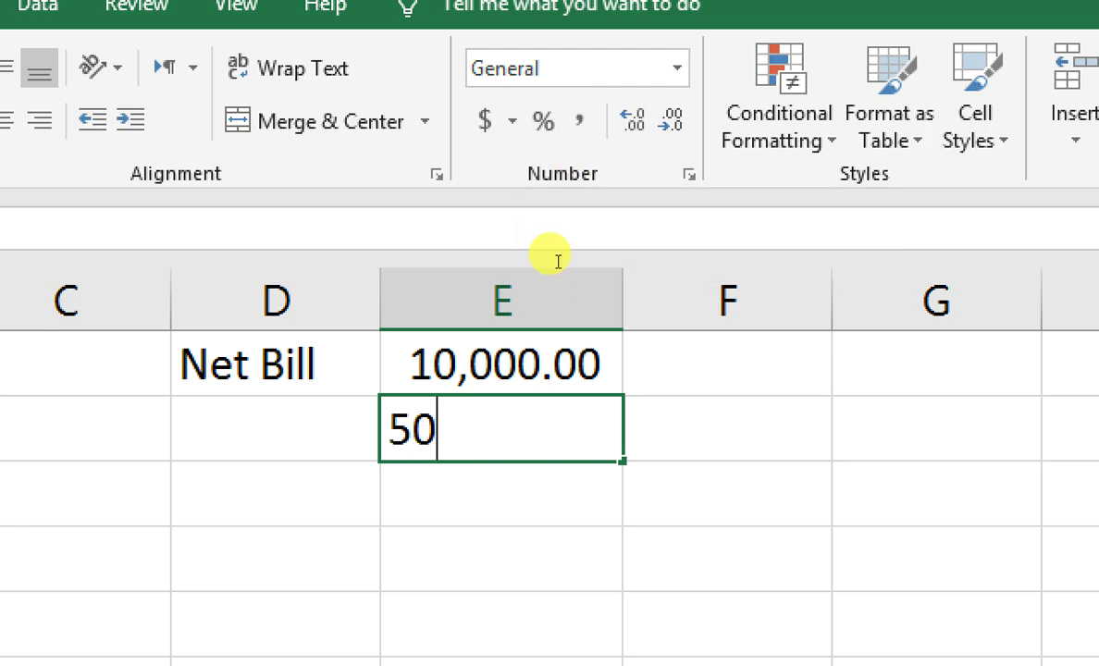
key(Return)
key(Return)
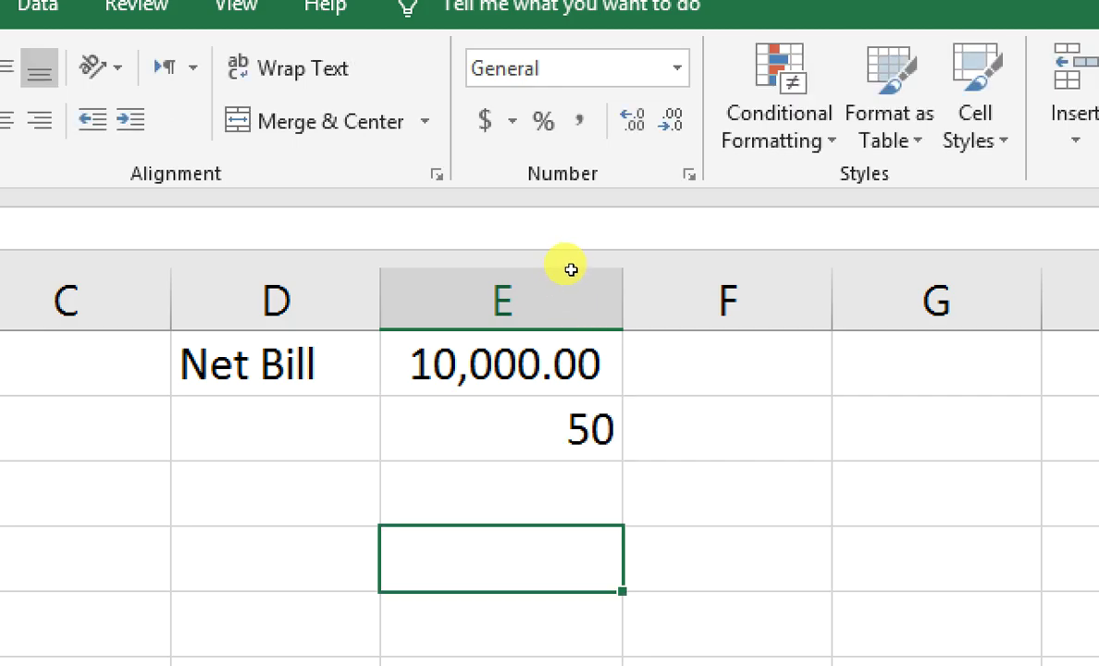
Step: Try the percent style on E2 and set its number format back to General
key(Up)
key(Up)
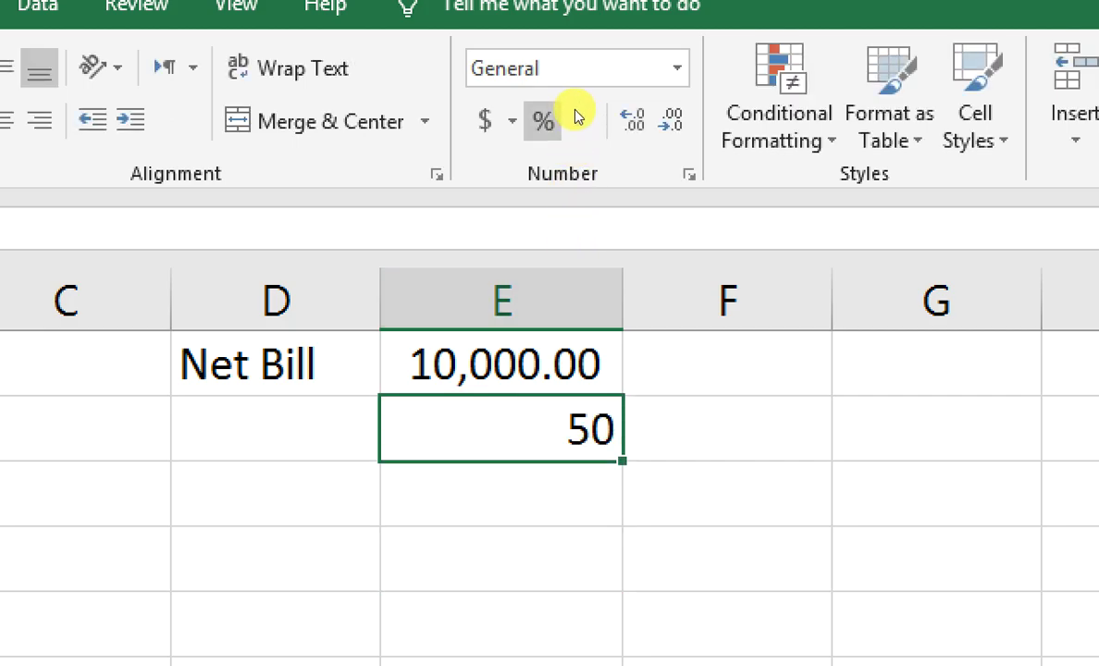
click(548, 118)
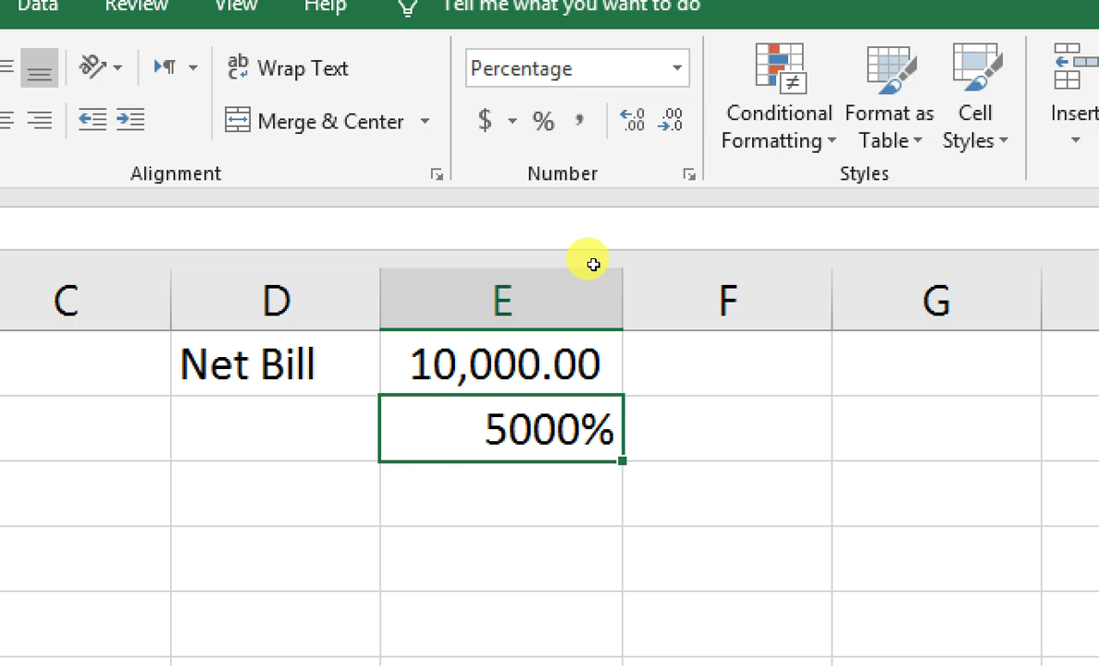
click(642, 82)
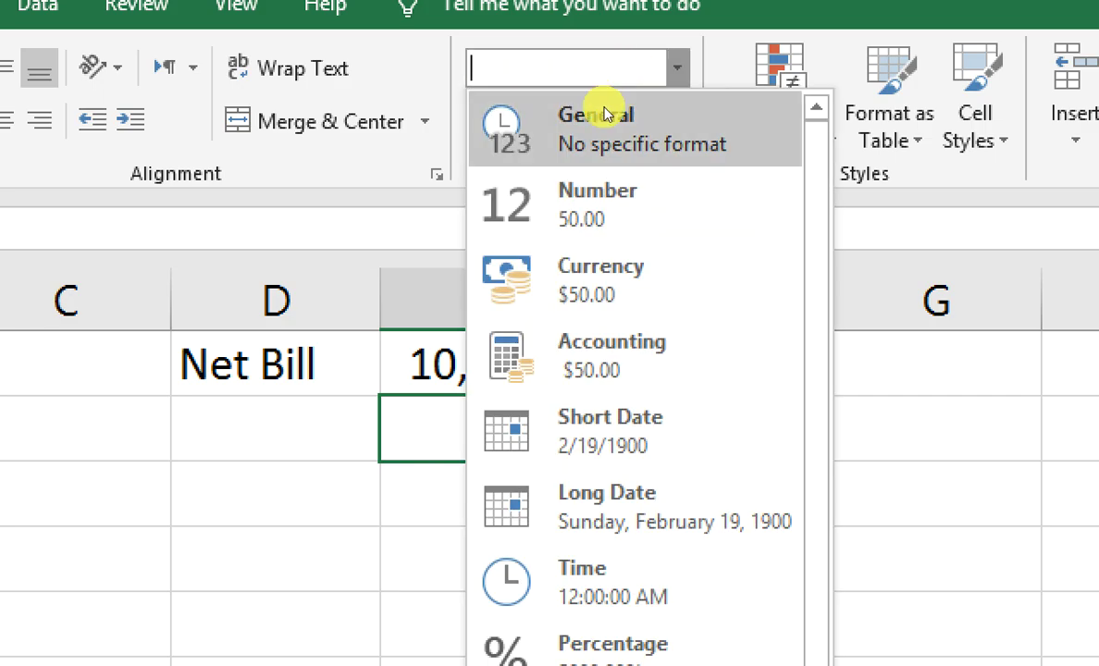
click(535, 115)
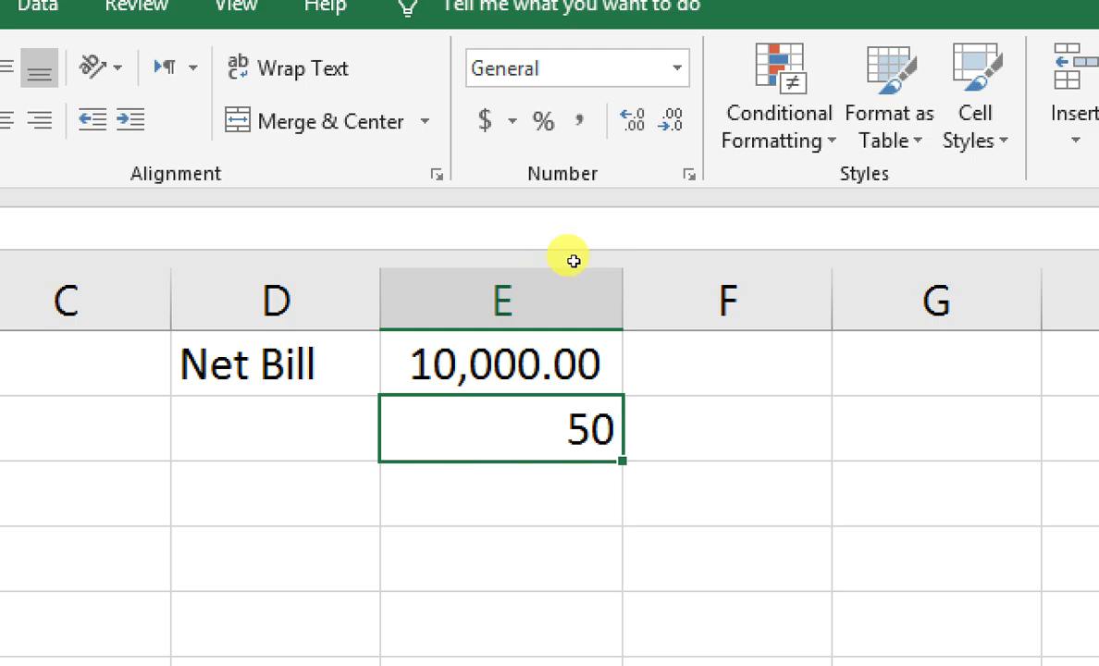
Step: Apply the $ English (United States) accounting format to the value in E2
click(554, 112)
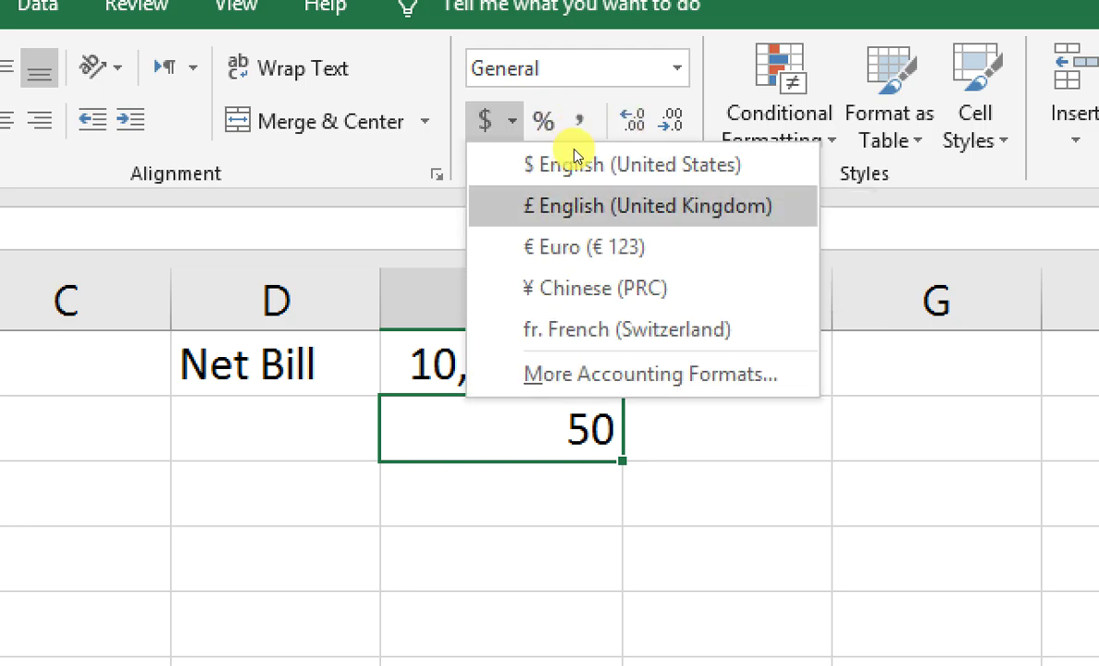
key(Down)
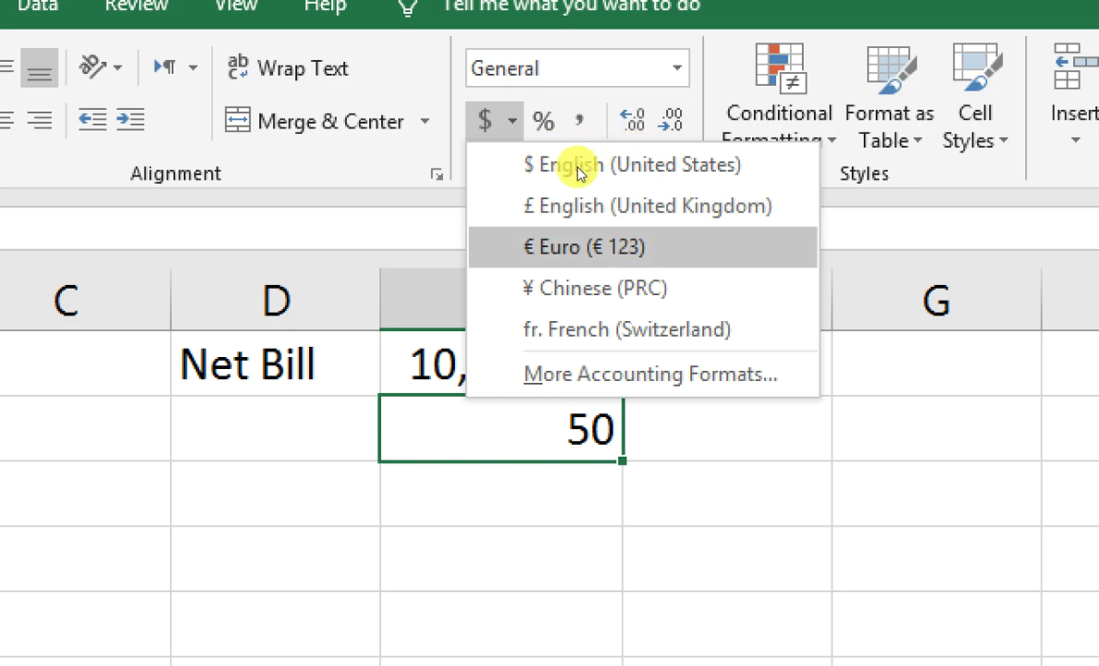
key(Down)
key(Down)
key(Down)
key(Down)
key(Down)
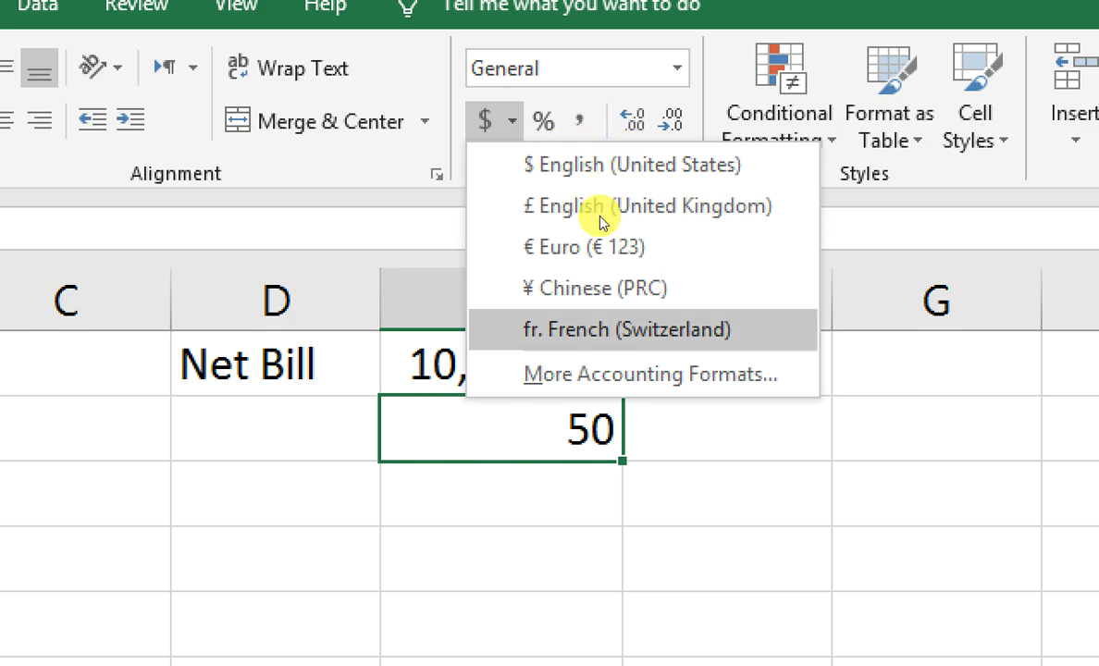
key(Up)
key(Up)
key(Up)
key(Up)
key(Up)
key(Up)
key(Up)
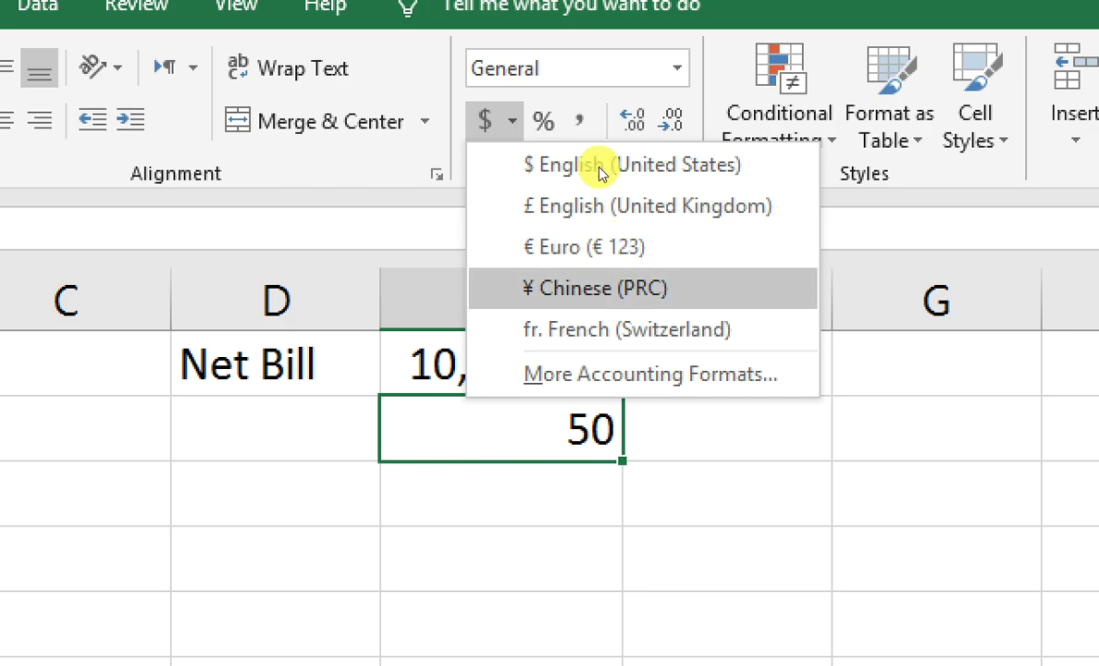
key(Return)
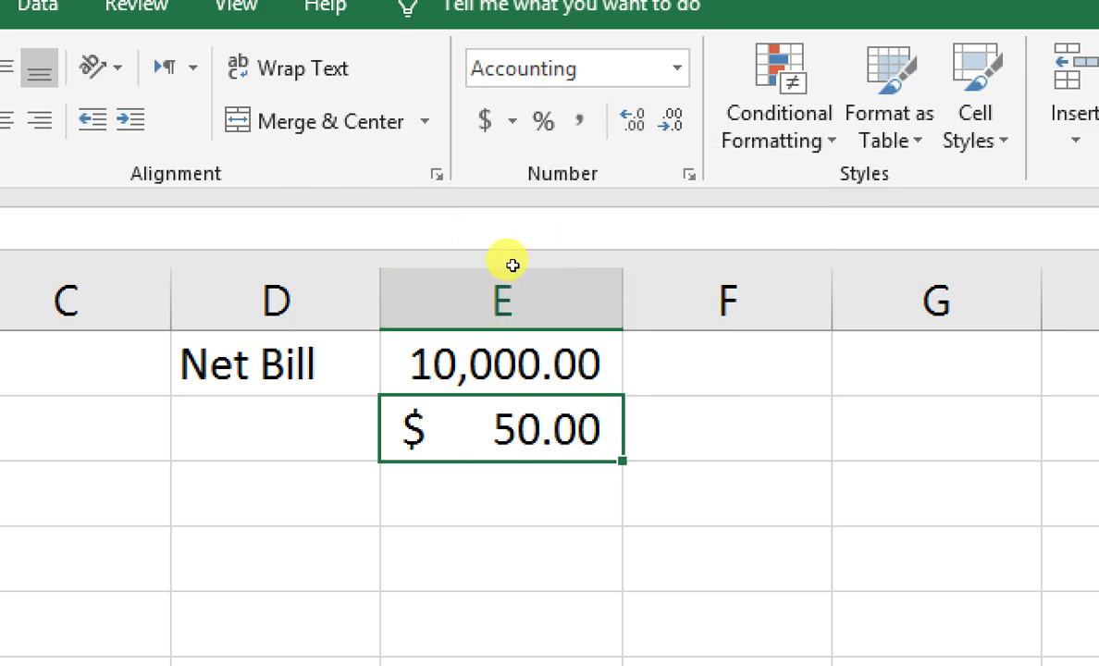